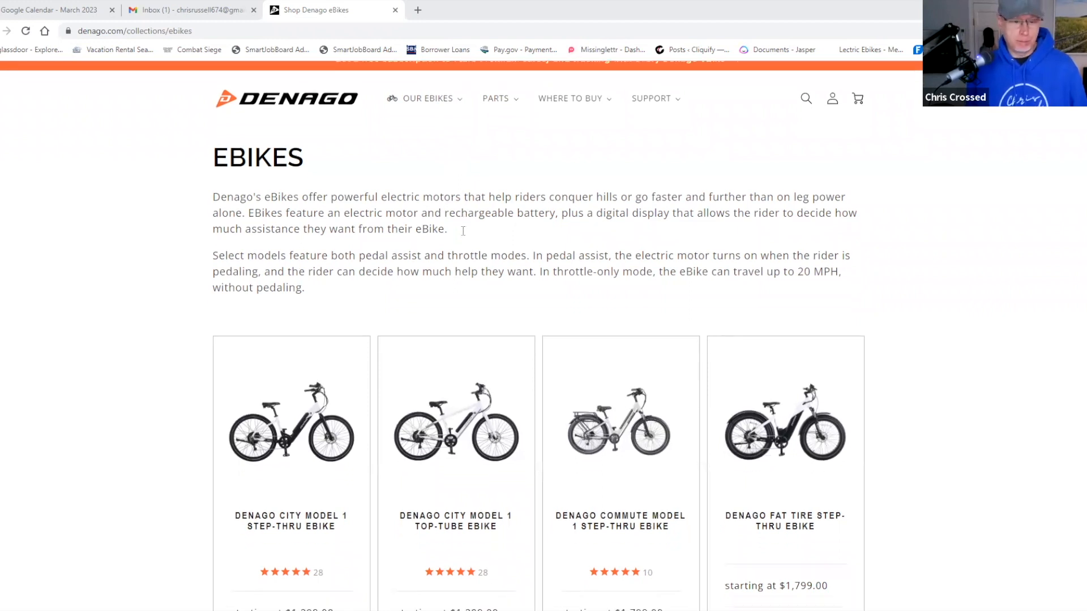
pyautogui.scroll(-2, 503, 189)
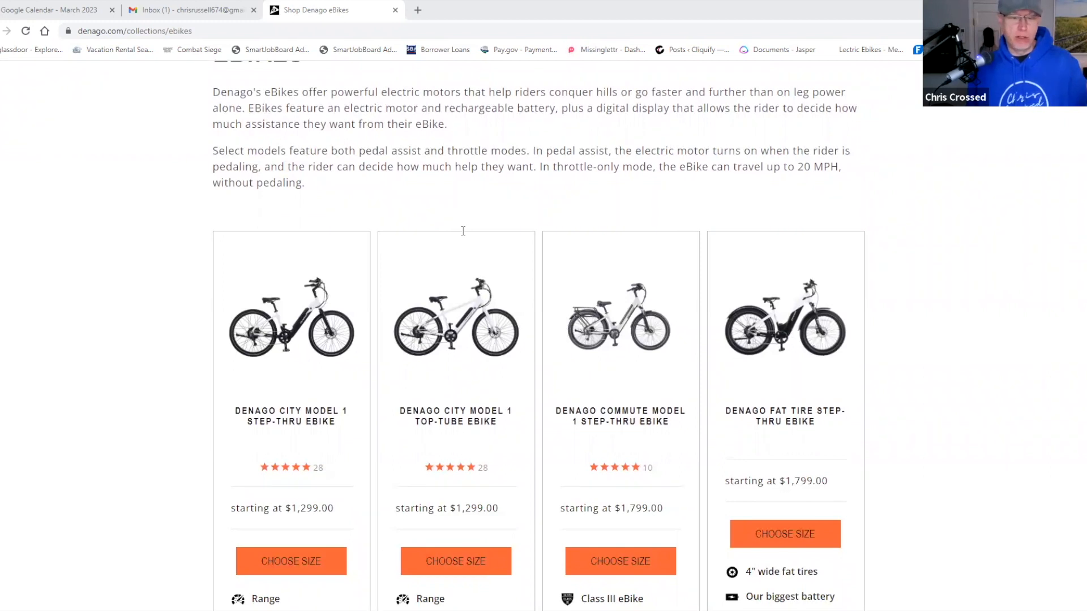
pyautogui.scroll(-2, 463, 231)
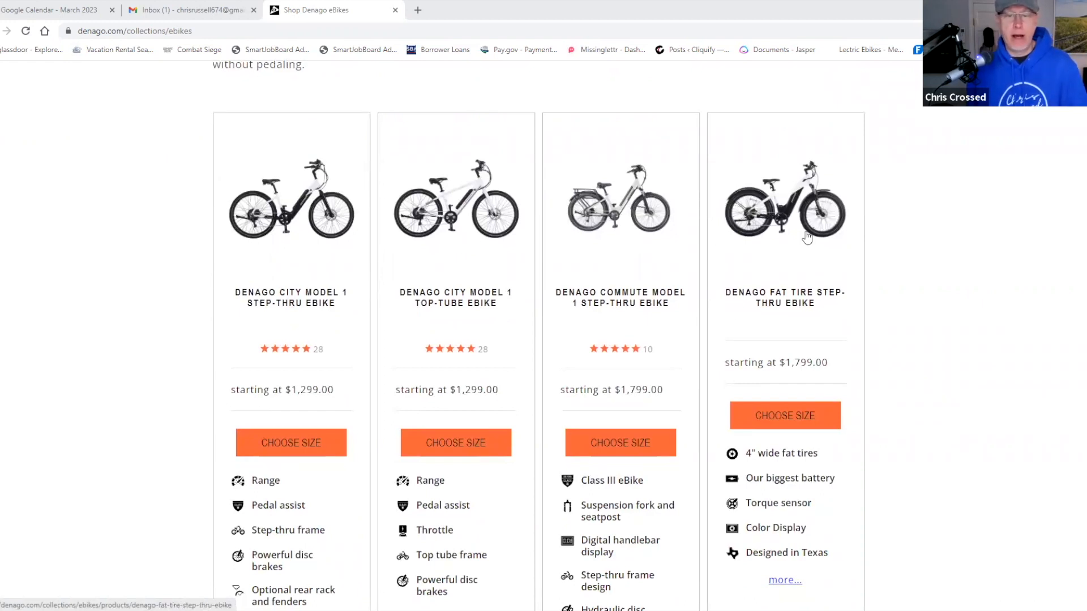
pyautogui.scroll(-2, 807, 237)
pyautogui.scroll(-3, 807, 237)
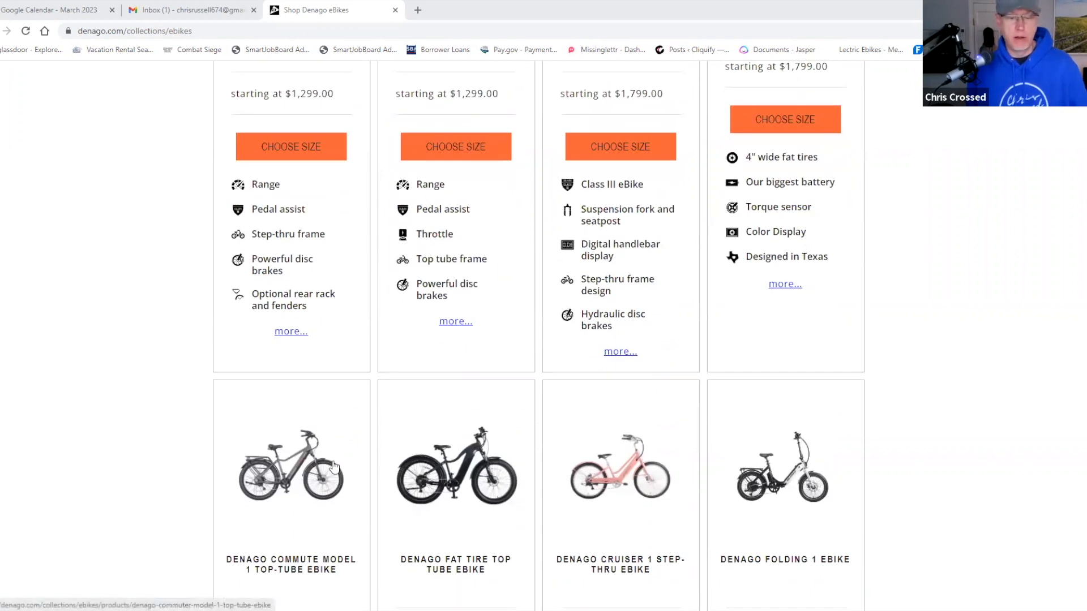
pyautogui.scroll(6, 334, 466)
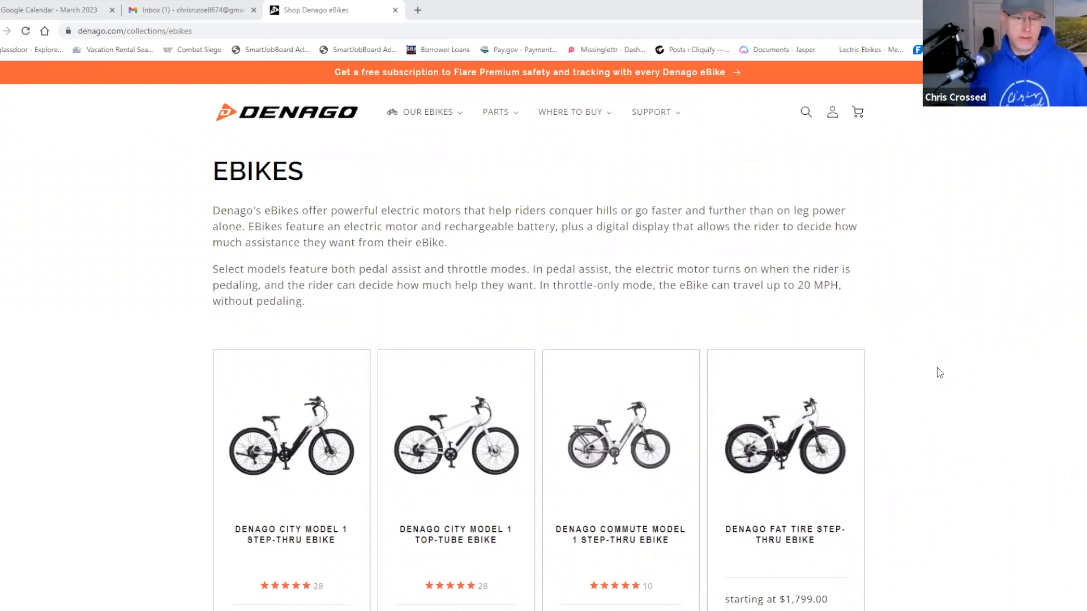
pyautogui.scroll(-3, 936, 367)
pyautogui.scroll(-3, 937, 368)
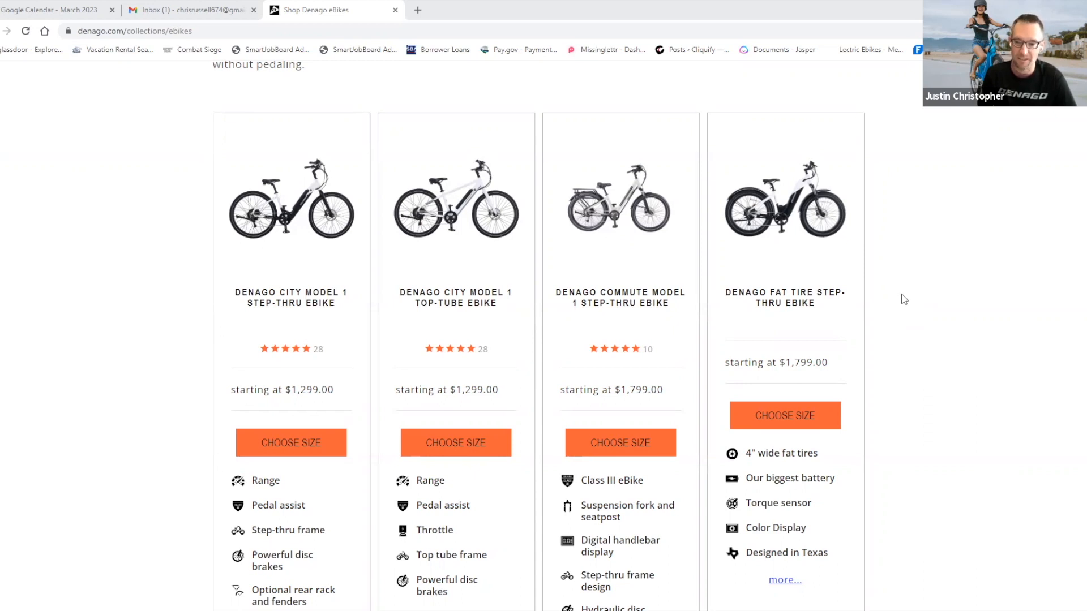
pyautogui.scroll(-4, 902, 299)
pyautogui.scroll(-2, 903, 299)
pyautogui.scroll(-2, 902, 299)
pyautogui.scroll(-3, 902, 299)
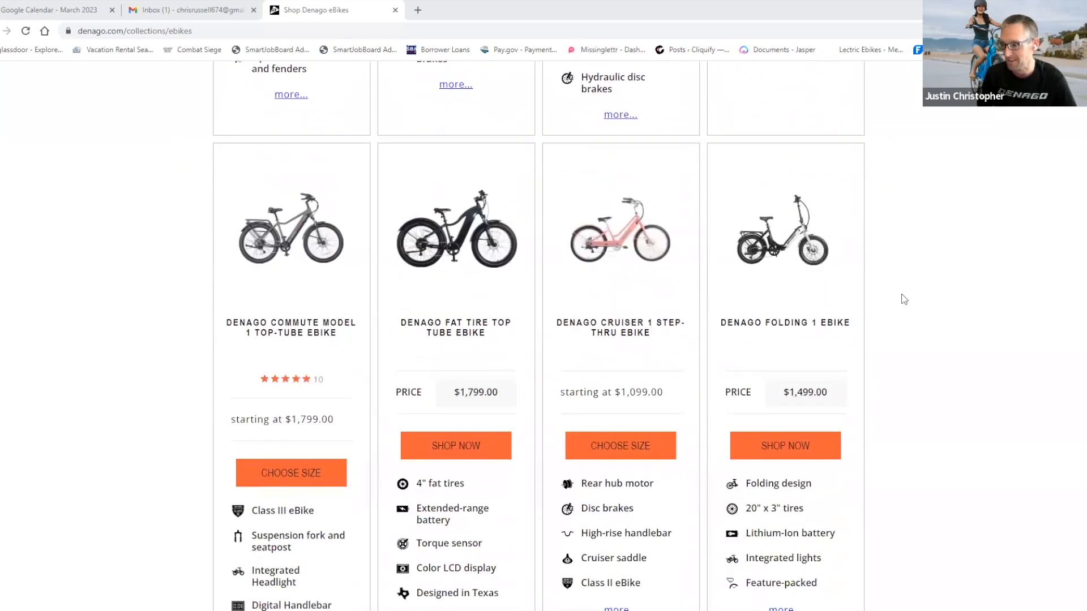
pyautogui.scroll(-2, 902, 299)
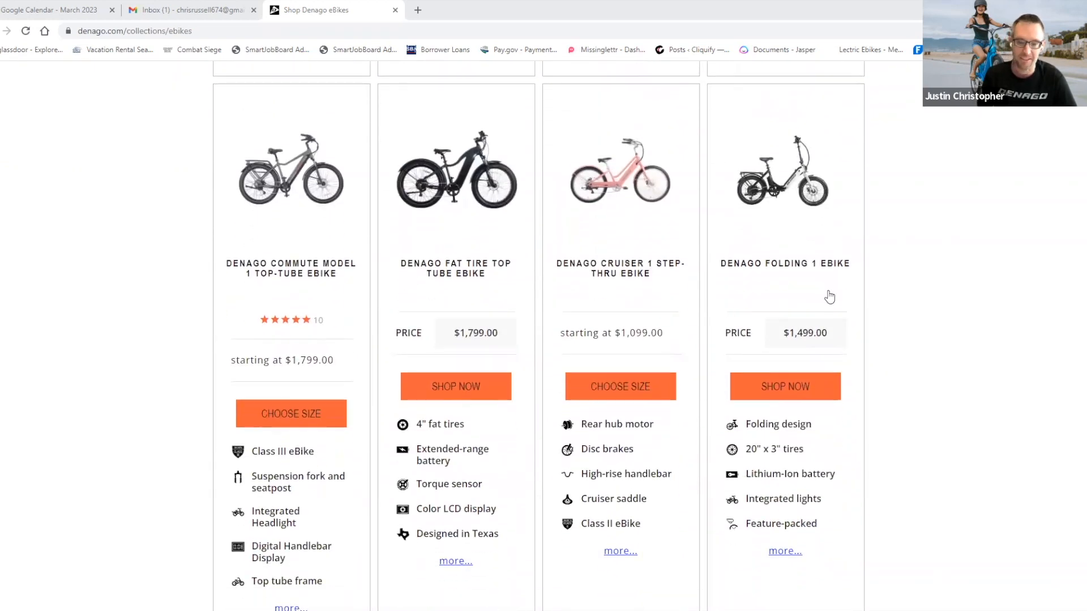
pyautogui.scroll(-2, 900, 314)
pyautogui.scroll(2, 899, 314)
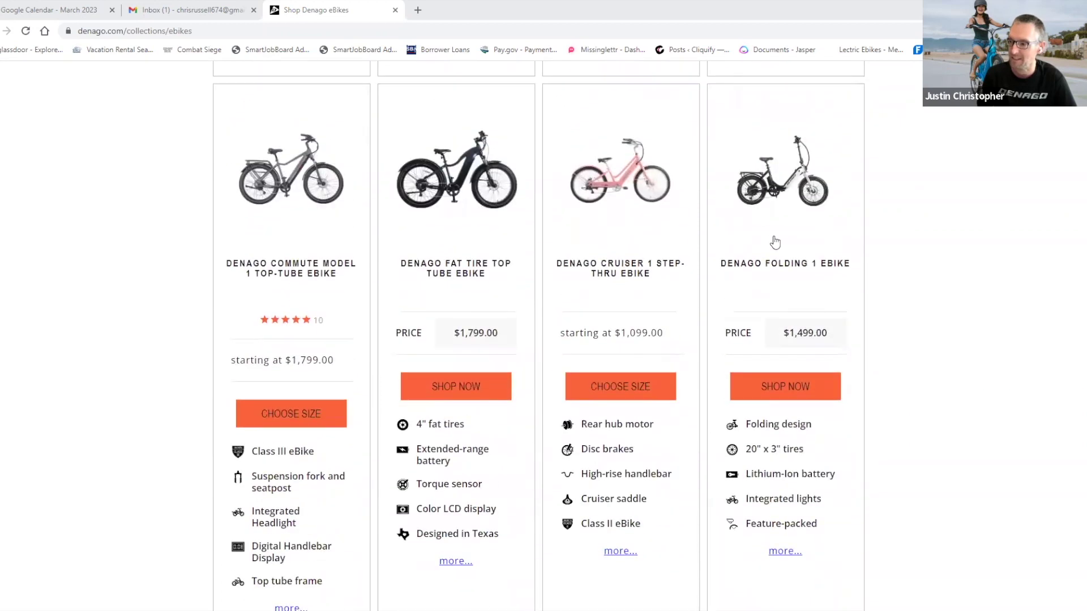
# Step: Open the Denago Folding 1 eBike product page from the collection
pyautogui.click(796, 197)
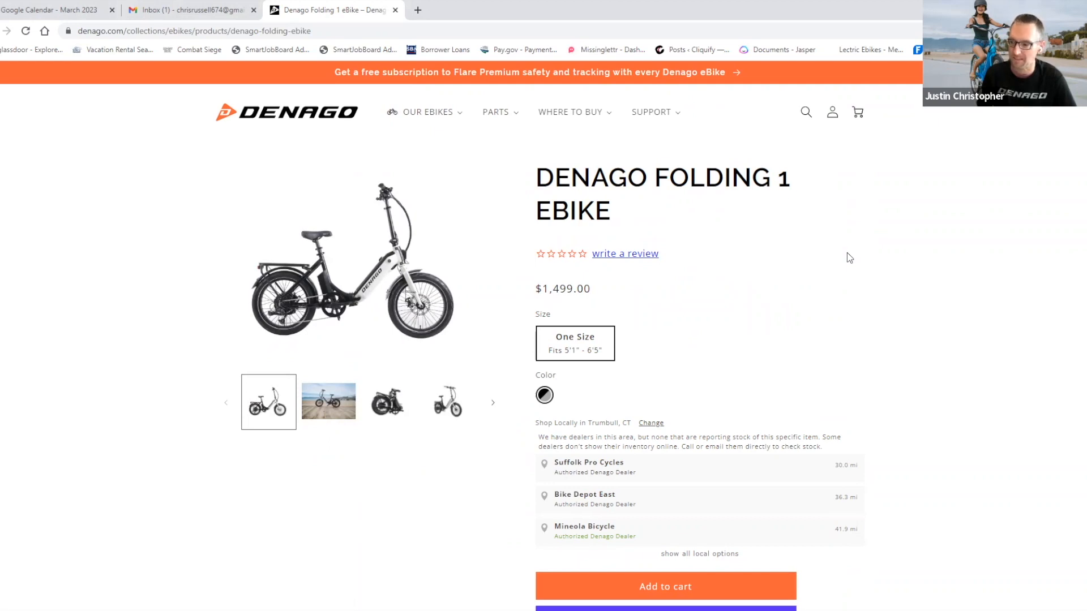
# Step: Zoom in twice and browse the Folding 1 photos: beach, folded, and standing shots
pyautogui.hotkey('ctrl', '+')
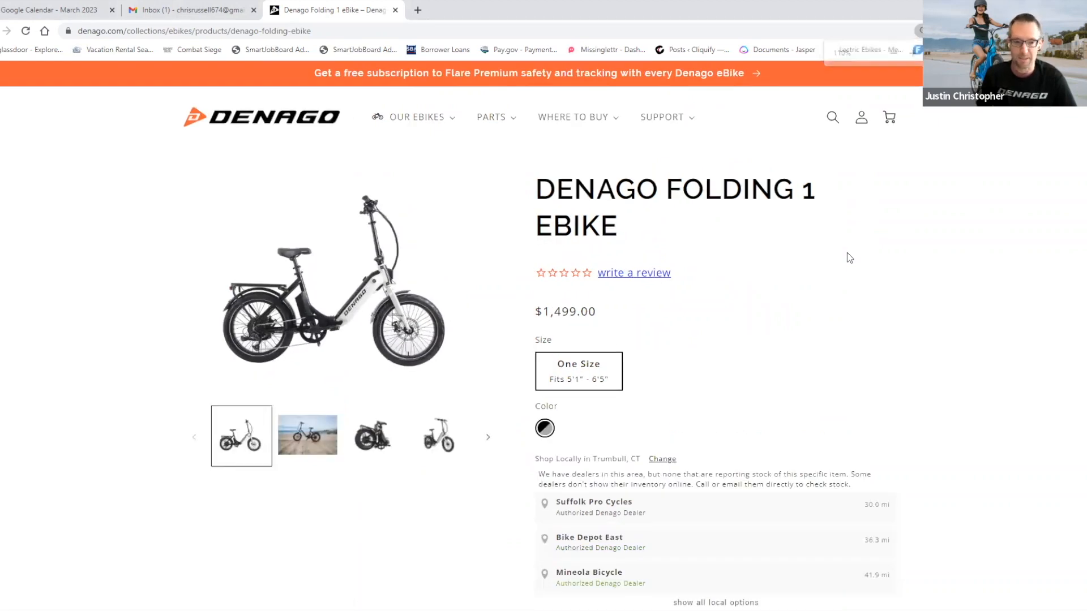
pyautogui.hotkey('ctrl', '+')
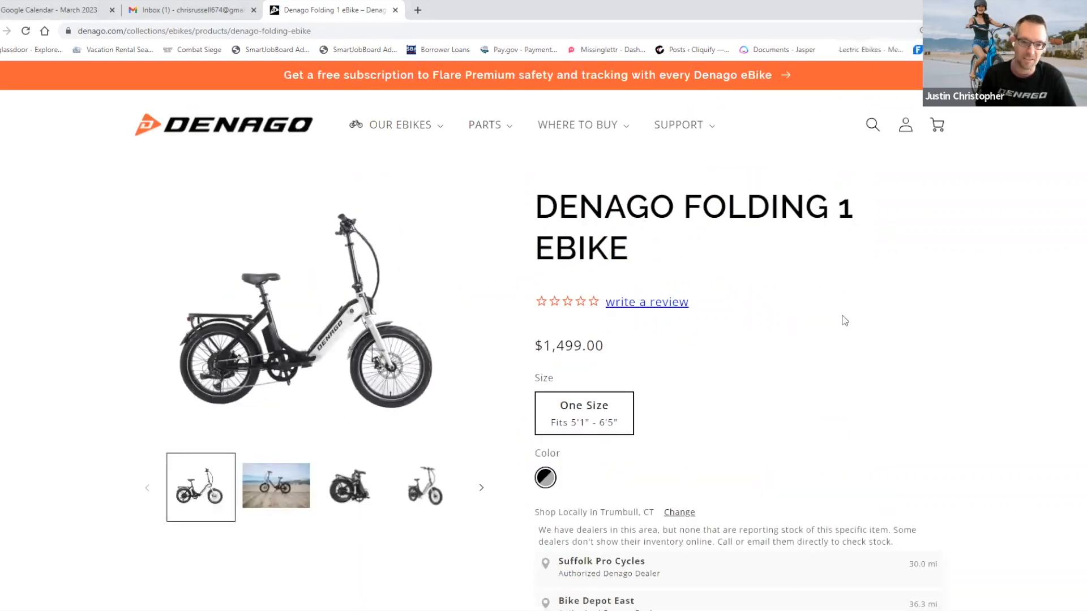
pyautogui.scroll(-2, 845, 321)
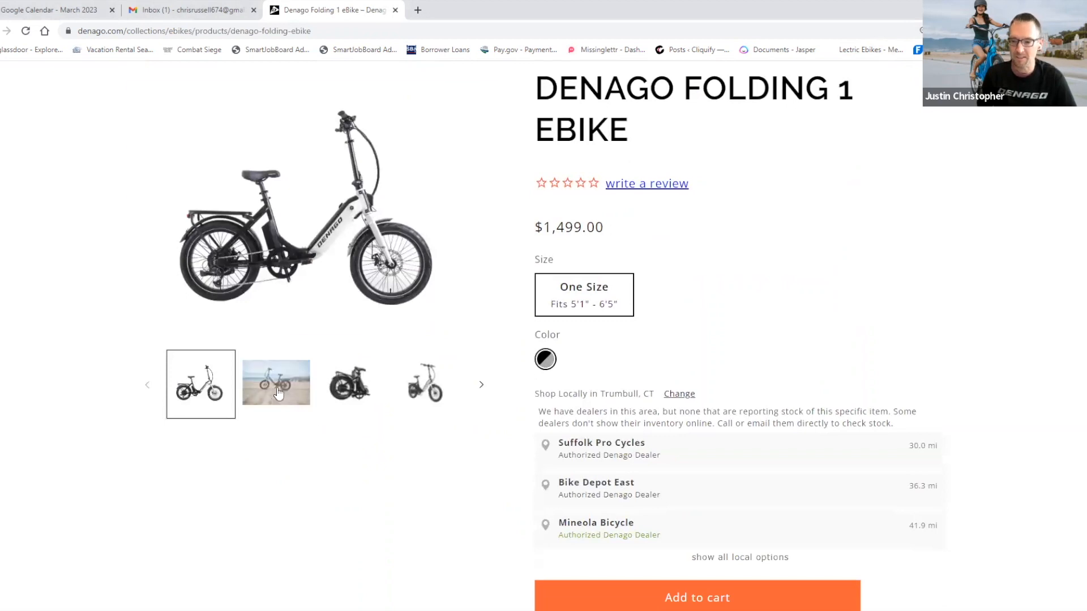
pyautogui.click(295, 393)
pyautogui.click(342, 391)
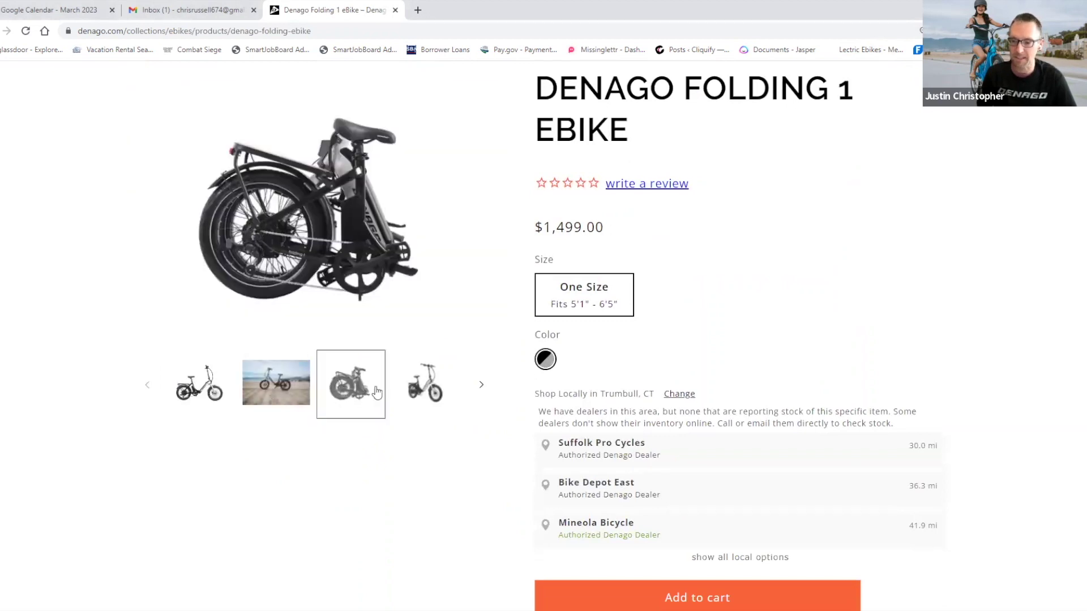
pyautogui.click(426, 390)
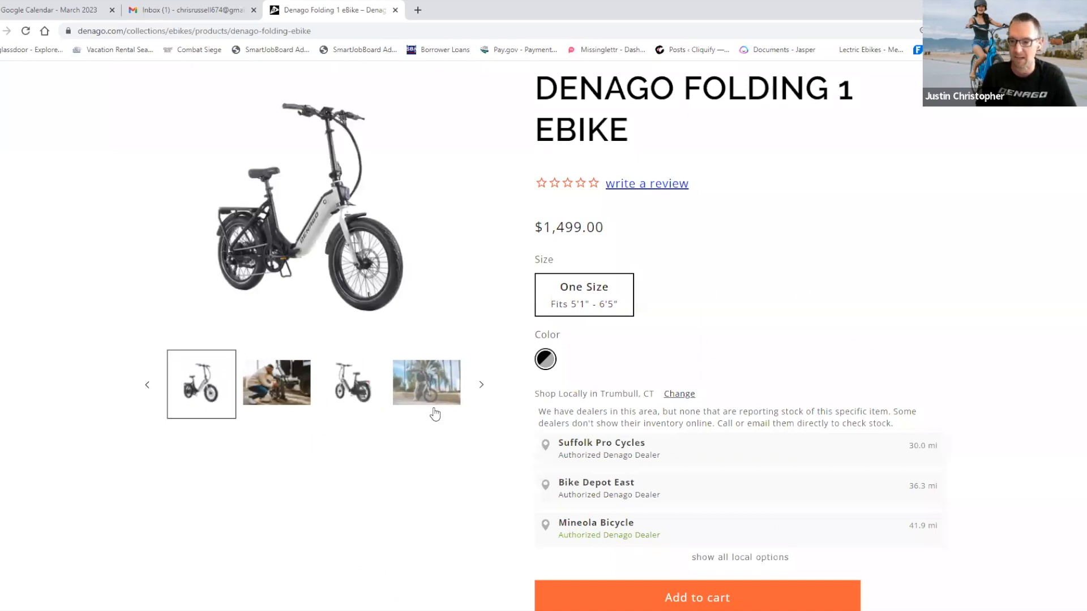
pyautogui.scroll(-3, 435, 414)
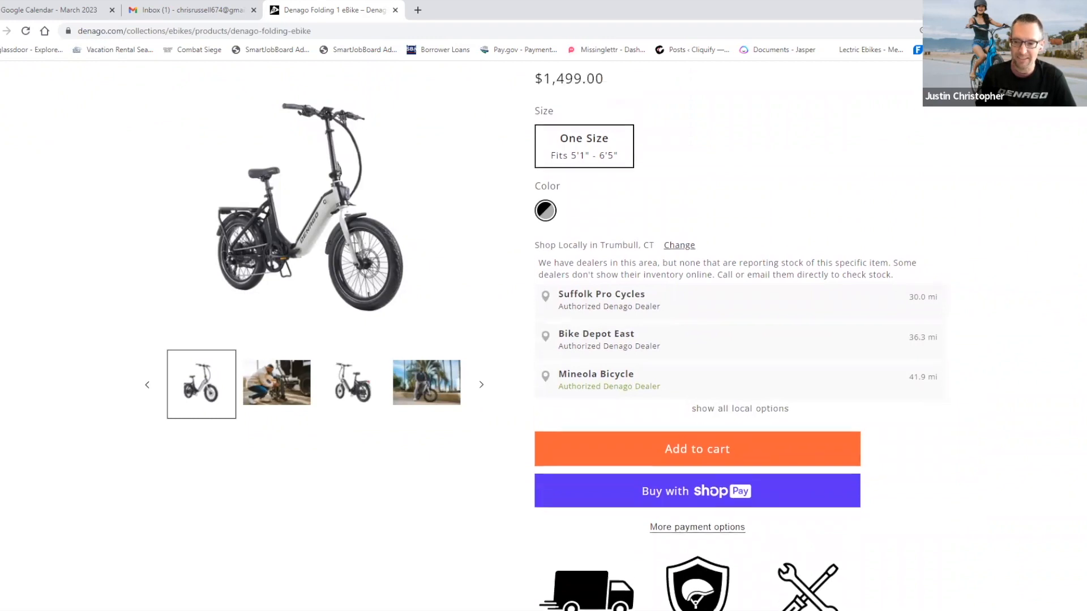
pyautogui.scroll(2, 909, 344)
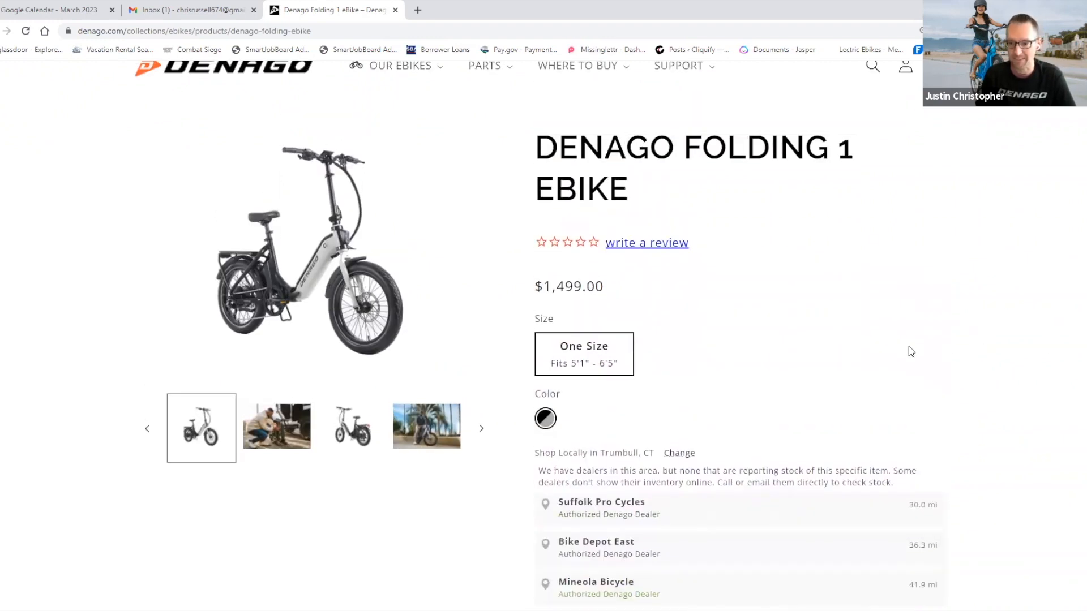
pyautogui.scroll(-2, 909, 344)
pyautogui.scroll(-1, 908, 344)
pyautogui.scroll(-3, 909, 344)
pyautogui.scroll(-3, 909, 344)
pyautogui.scroll(-2, 909, 344)
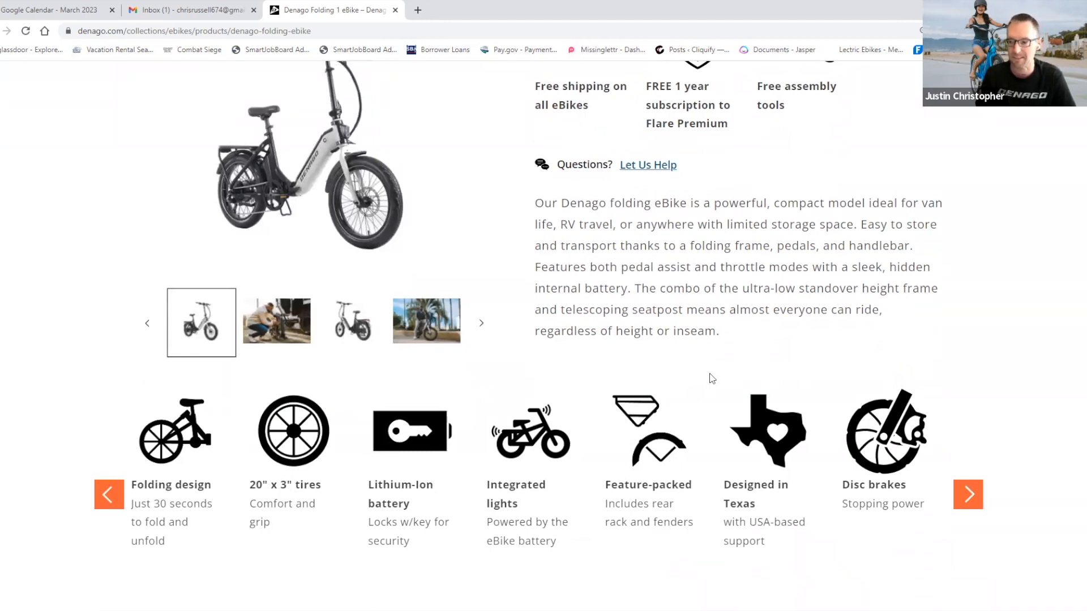
pyautogui.scroll(-3, 711, 379)
pyautogui.scroll(-2, 712, 379)
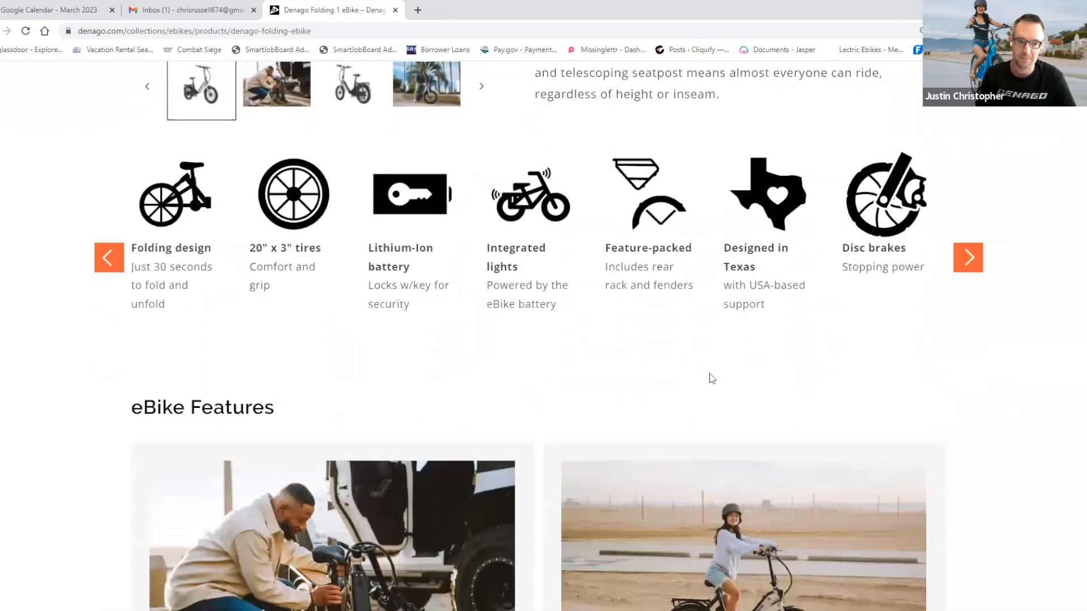
pyautogui.scroll(-2, 712, 379)
pyautogui.scroll(-1, 711, 379)
pyautogui.scroll(-1, 711, 375)
pyautogui.scroll(-2, 712, 375)
pyautogui.scroll(-1, 711, 379)
pyautogui.scroll(-1, 712, 379)
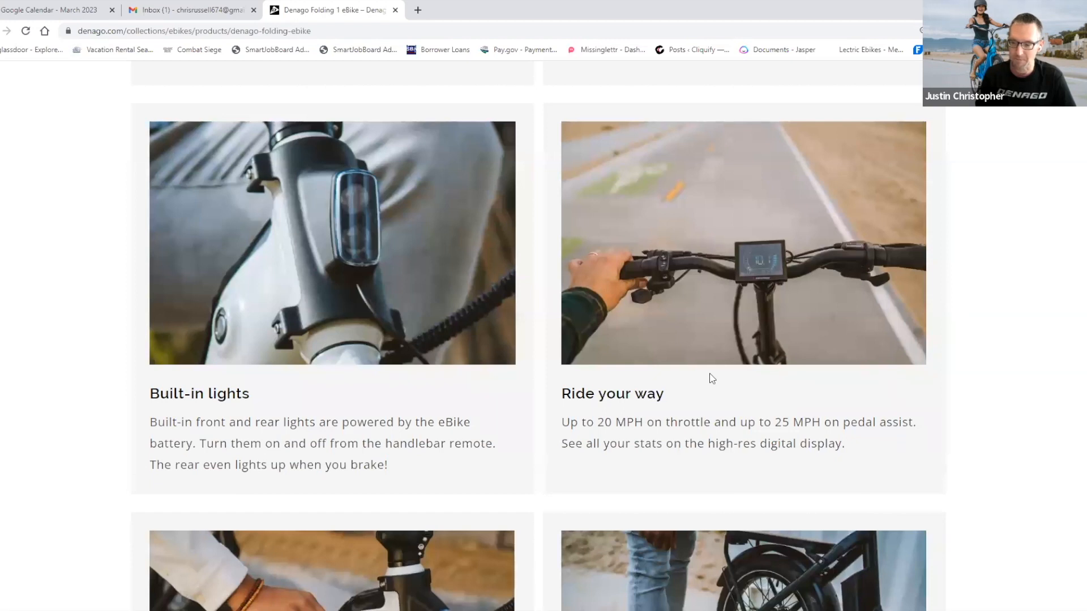
pyautogui.scroll(-2, 712, 379)
pyautogui.scroll(-1, 712, 379)
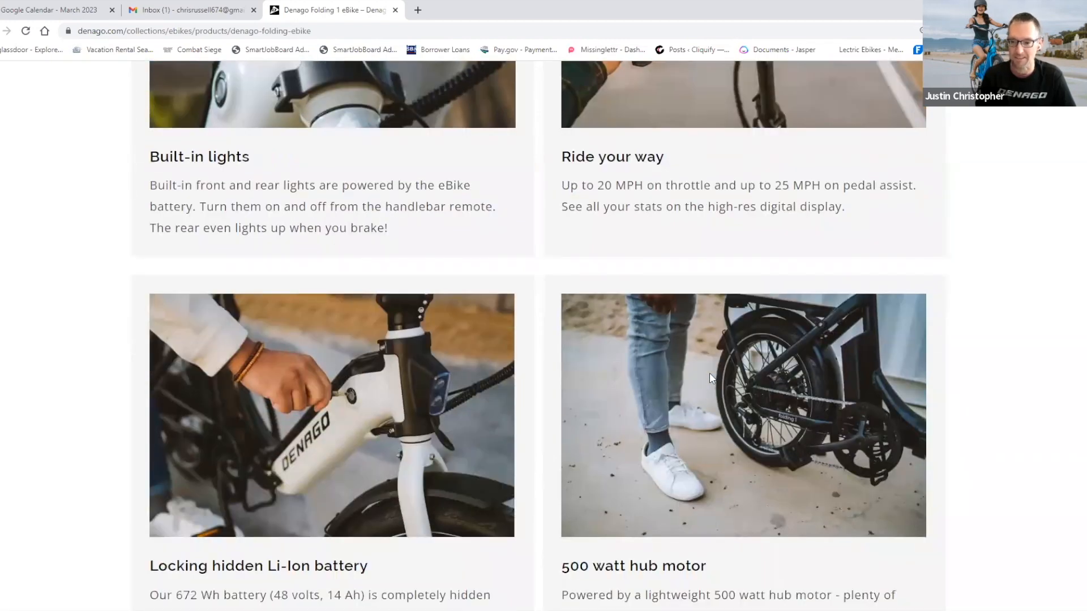
pyautogui.scroll(-1, 710, 373)
pyautogui.scroll(-1, 709, 373)
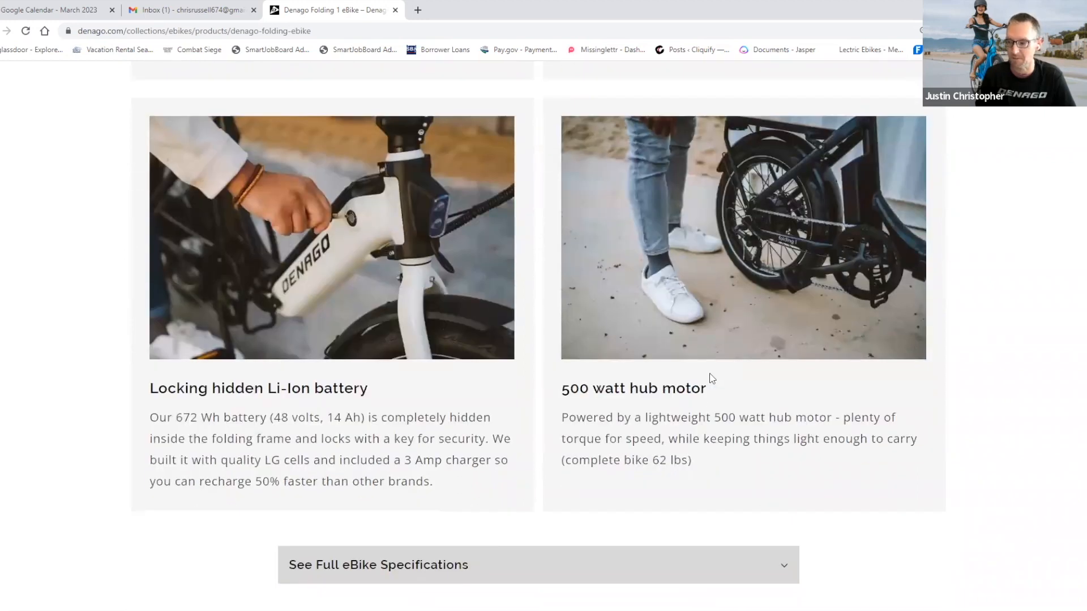
pyautogui.scroll(3, 711, 379)
pyautogui.scroll(3, 712, 379)
pyautogui.scroll(3, 712, 379)
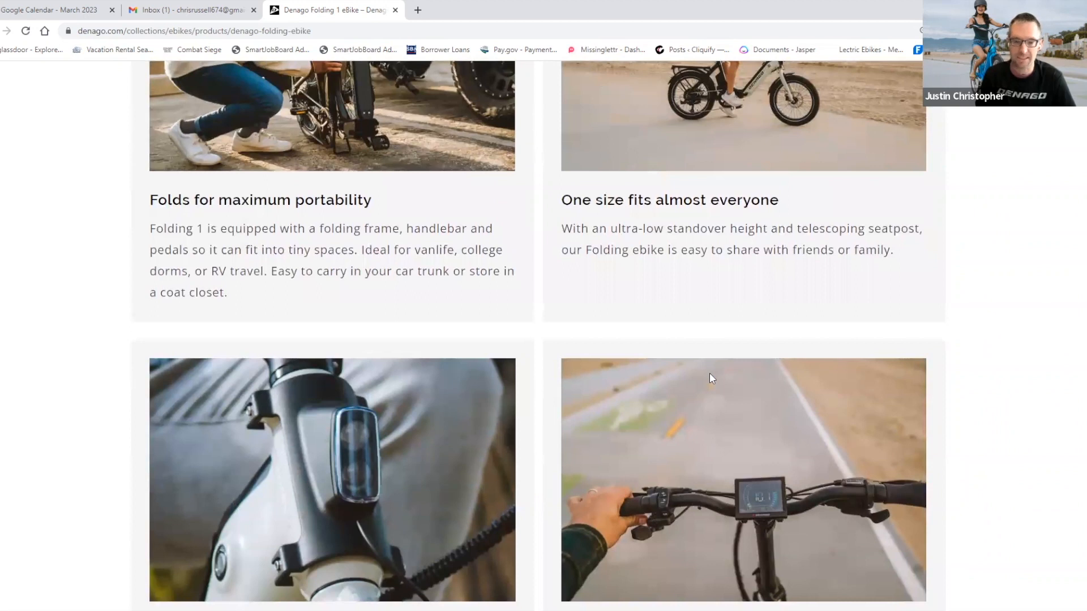
pyautogui.scroll(2, 709, 373)
pyautogui.scroll(2, 710, 372)
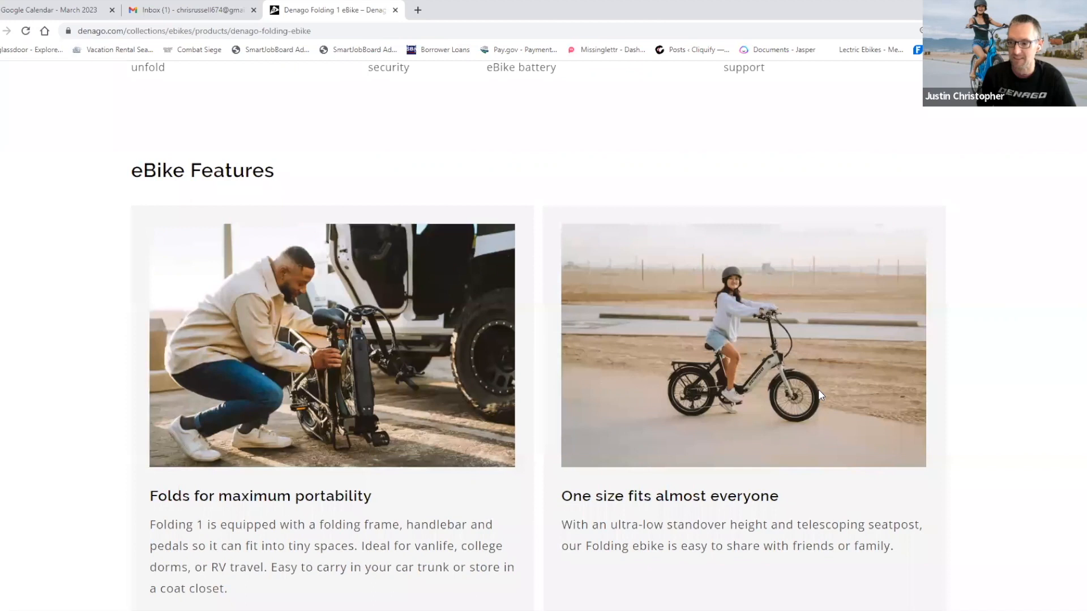
pyautogui.scroll(-1, 819, 390)
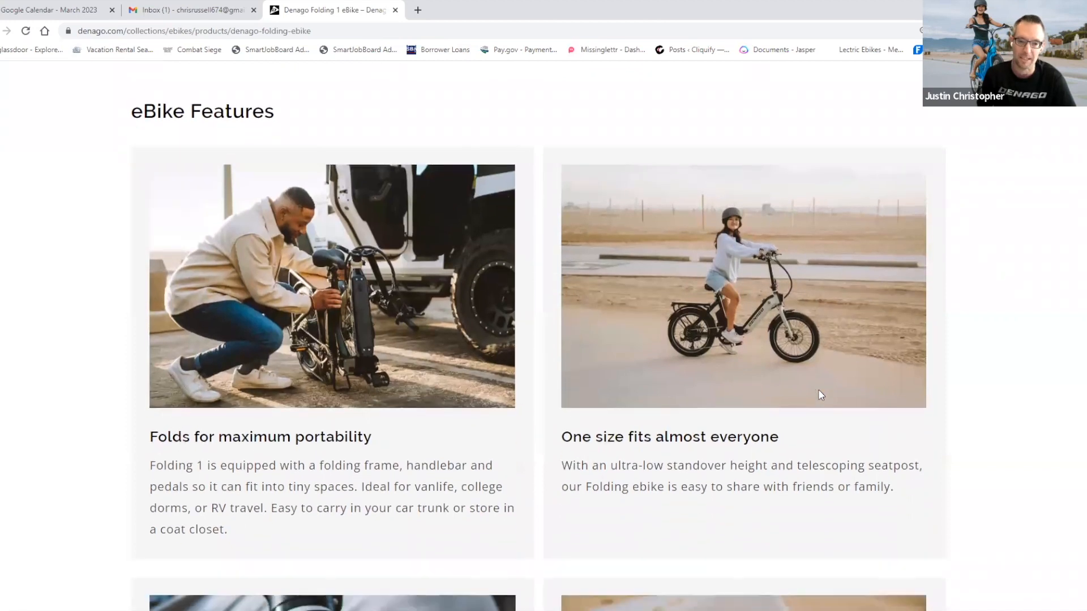
pyautogui.scroll(-1, 818, 390)
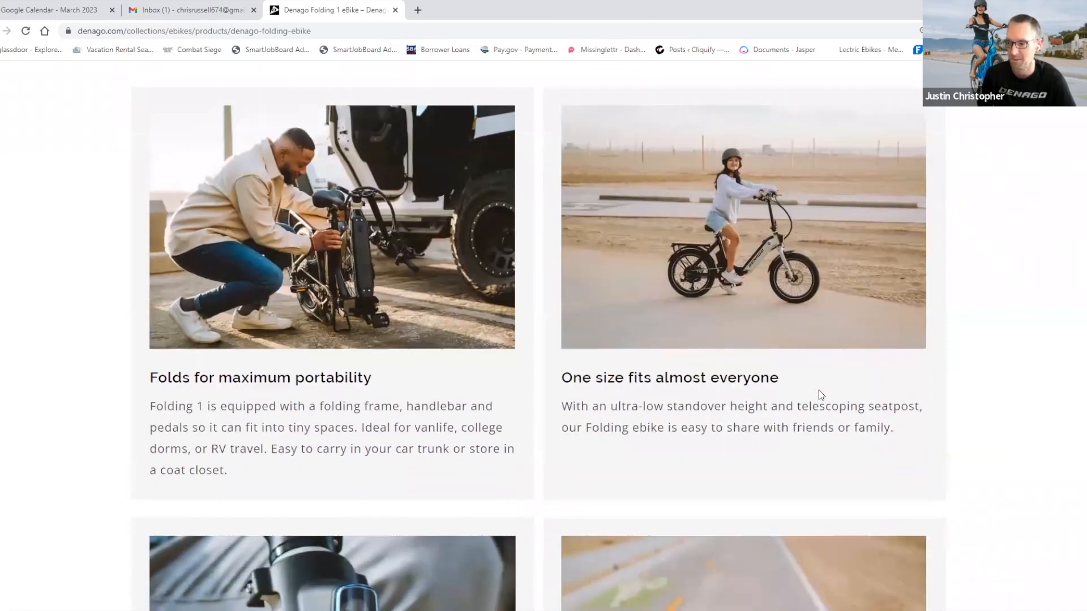
pyautogui.scroll(-1, 819, 390)
pyautogui.scroll(-1, 818, 389)
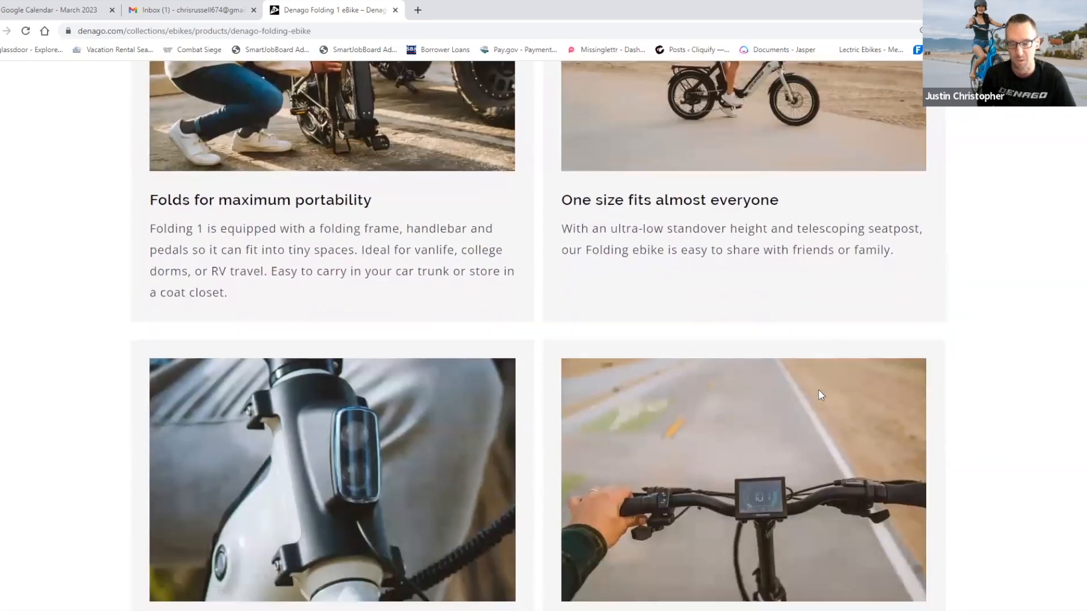
pyautogui.scroll(-2, 819, 390)
pyautogui.scroll(3, 818, 389)
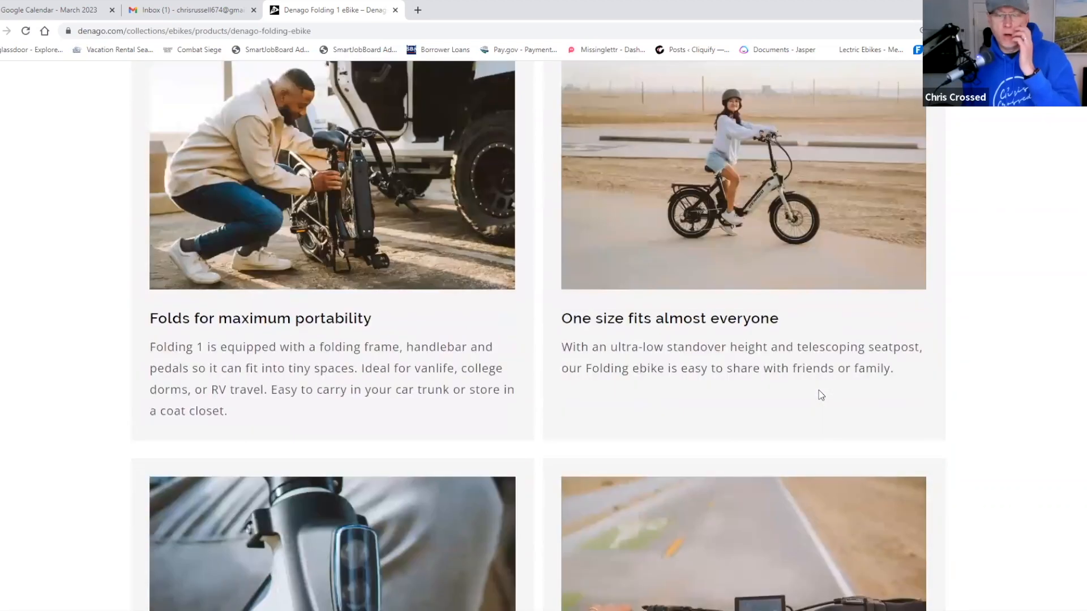
pyautogui.scroll(1, 818, 390)
pyautogui.scroll(1, 818, 390)
pyautogui.scroll(1, 819, 390)
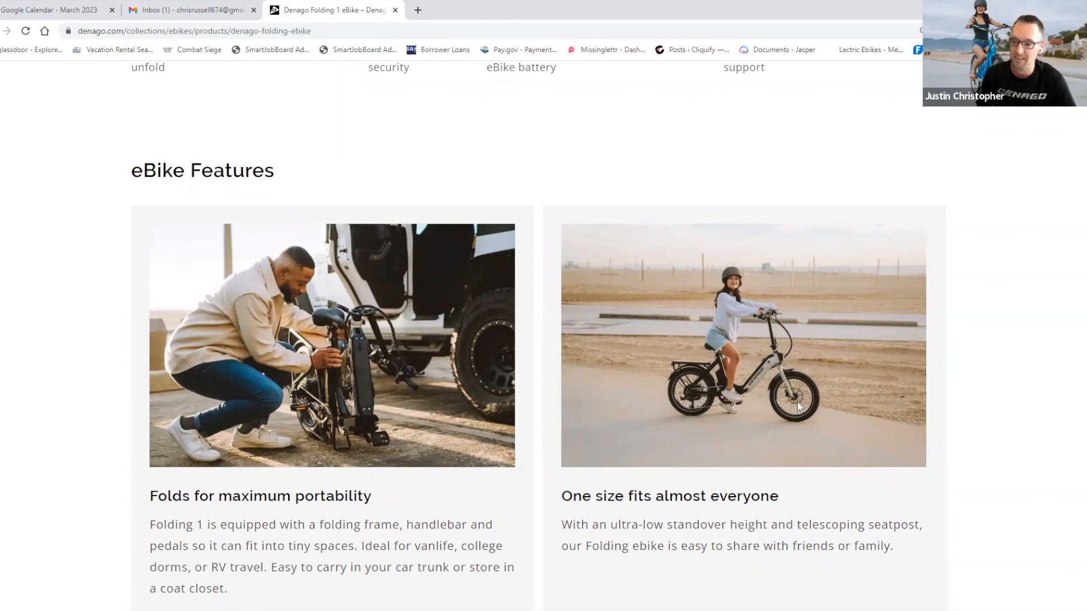
pyautogui.scroll(1, 875, 392)
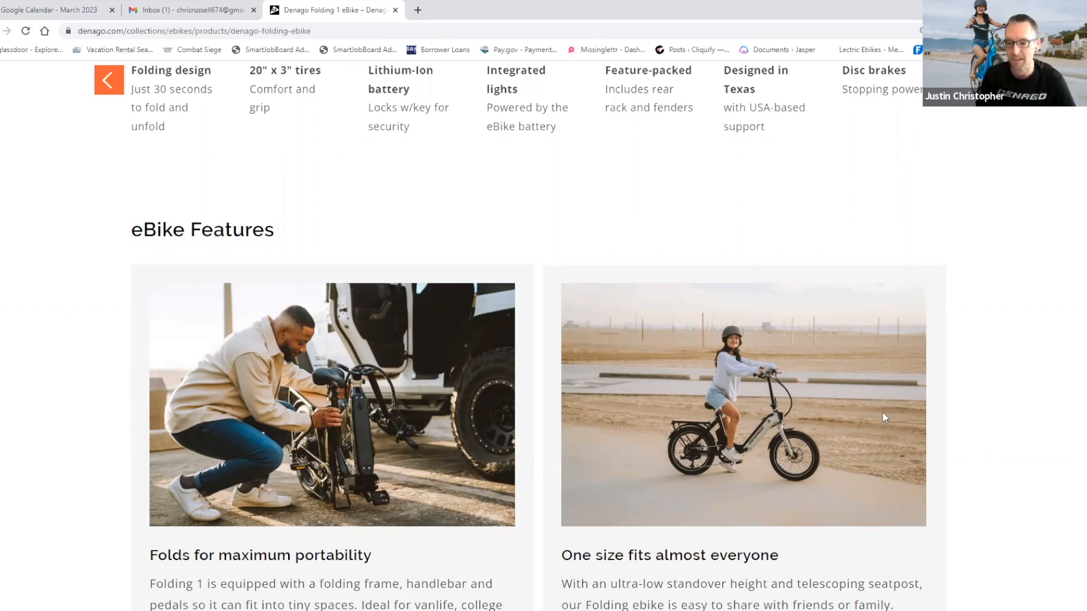
pyautogui.scroll(-4, 882, 412)
pyautogui.scroll(-2, 877, 444)
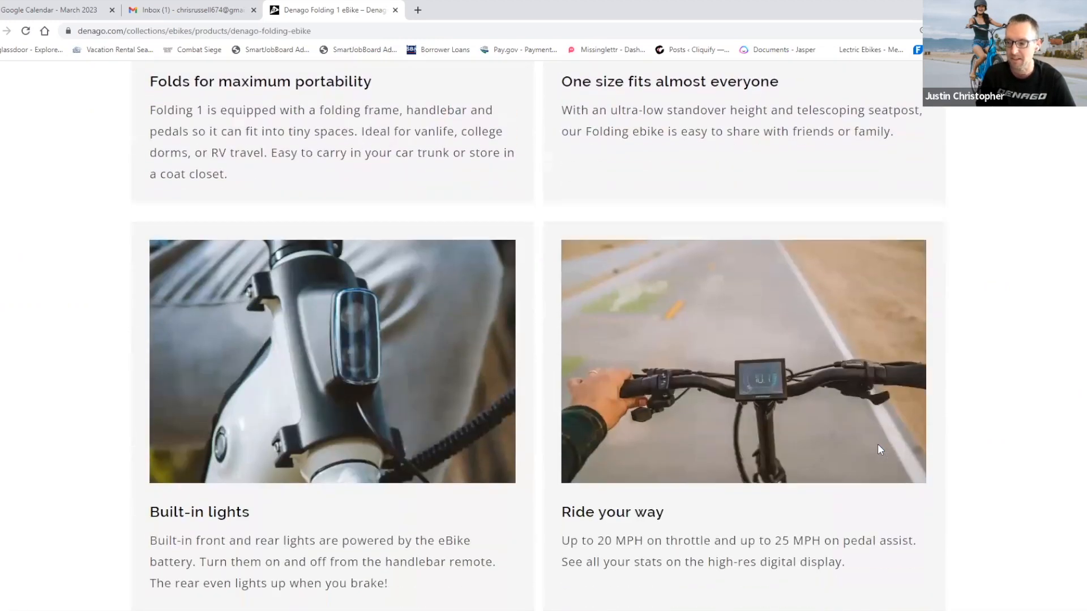
pyautogui.scroll(1, 877, 444)
pyautogui.scroll(3, 877, 443)
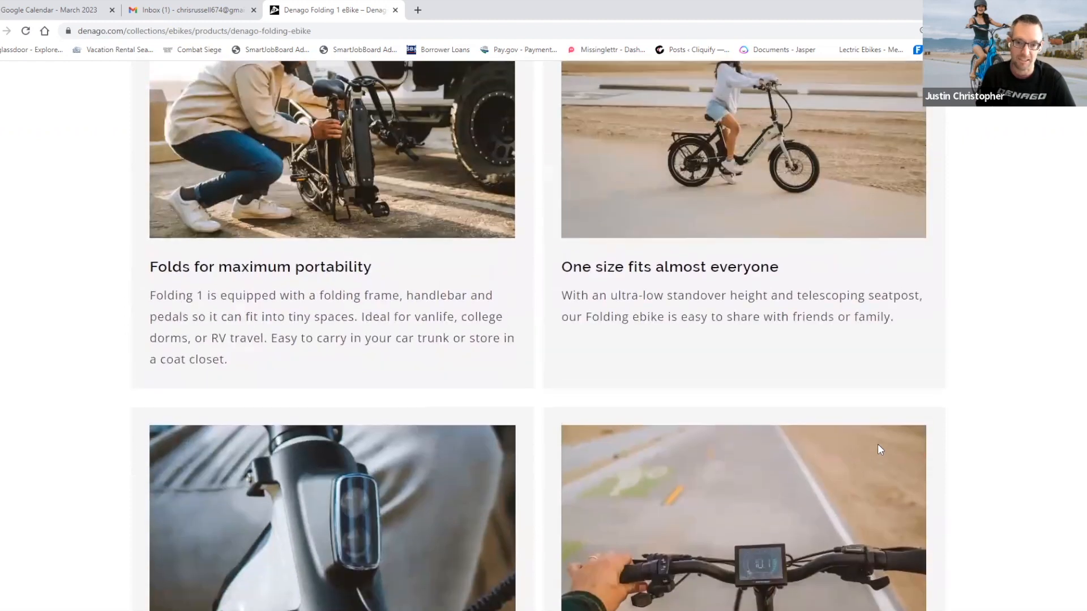
pyautogui.scroll(2, 876, 382)
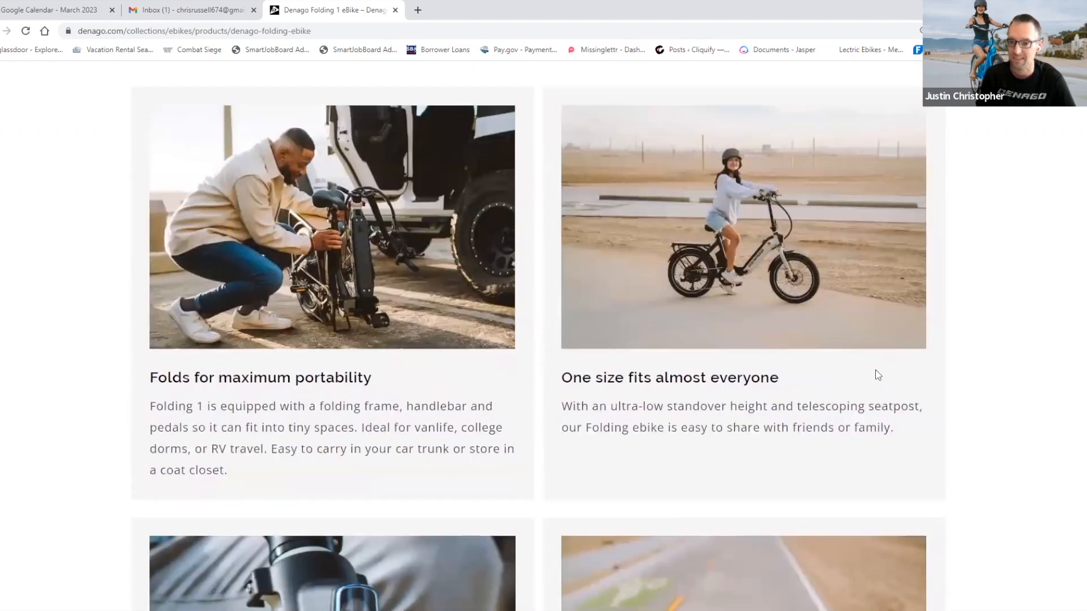
pyautogui.scroll(-2, 875, 369)
pyautogui.scroll(-3, 875, 369)
pyautogui.scroll(-1, 875, 369)
pyautogui.scroll(-2, 875, 370)
pyautogui.scroll(3, 875, 370)
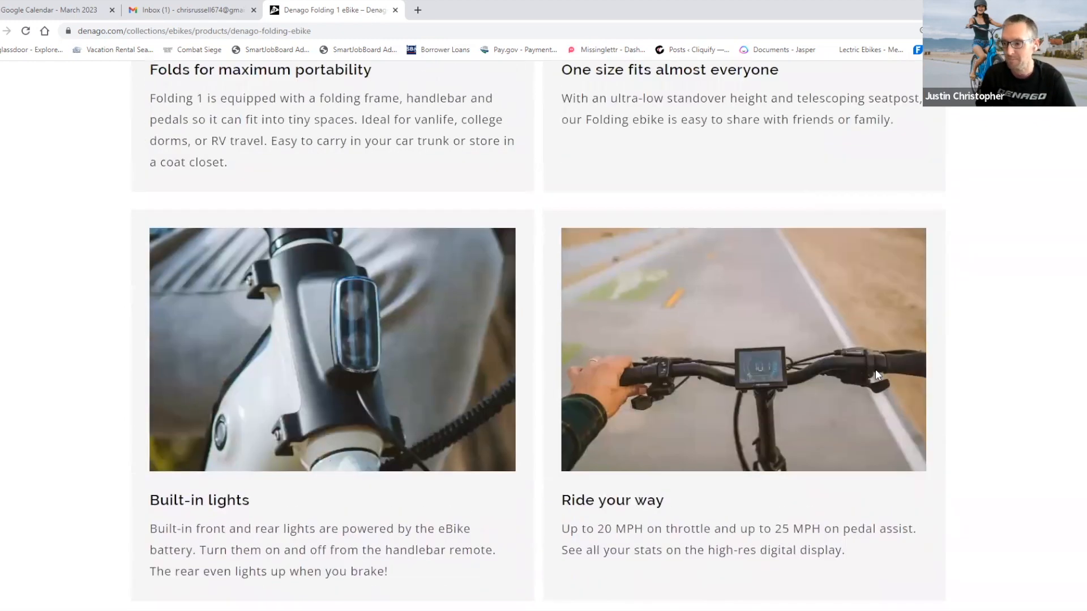
pyautogui.scroll(2, 875, 369)
pyautogui.scroll(1, 876, 370)
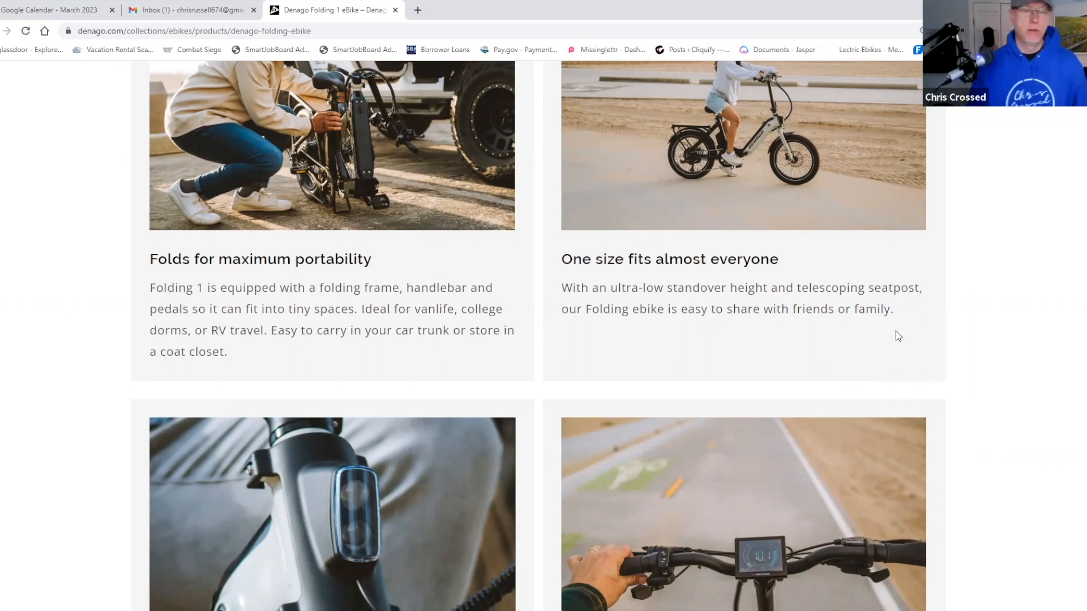
pyautogui.scroll(-2, 896, 331)
pyautogui.scroll(-2, 896, 330)
pyautogui.scroll(-1, 896, 331)
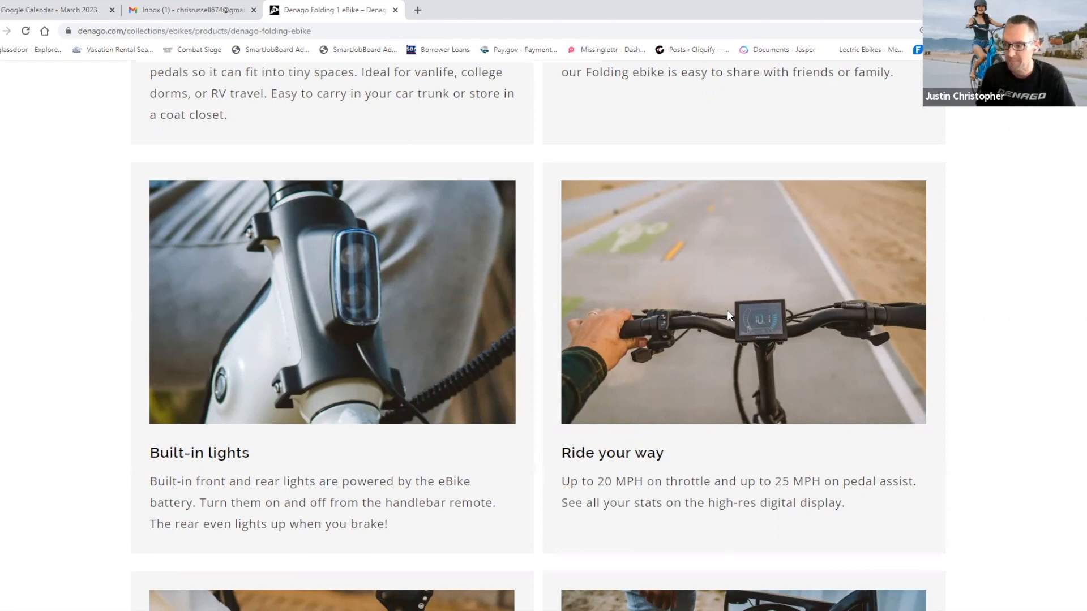
pyautogui.scroll(-1, 727, 310)
pyautogui.scroll(1, 727, 310)
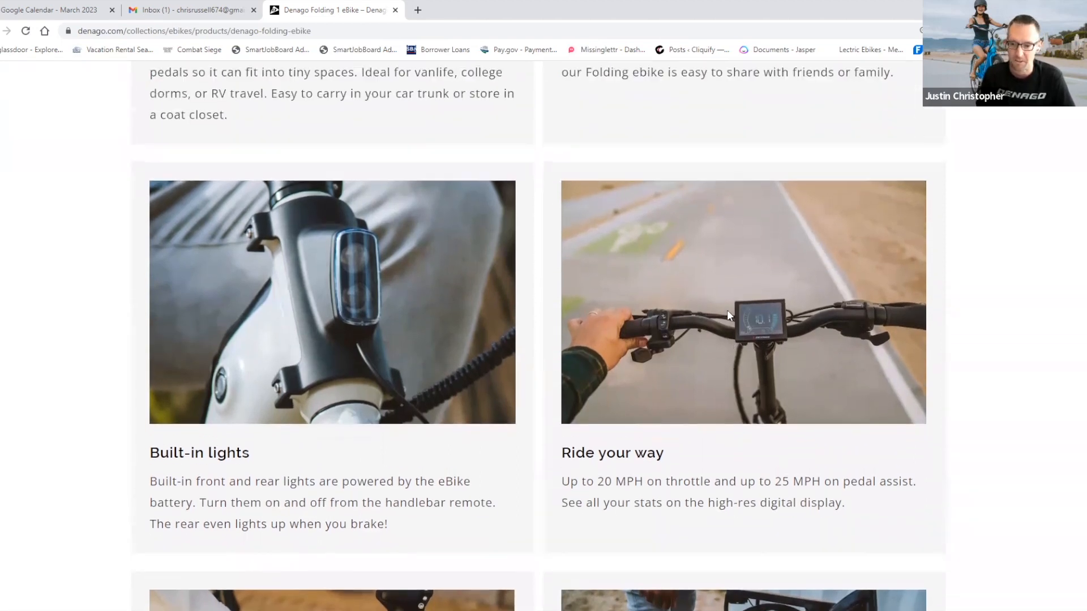
pyautogui.scroll(1, 727, 310)
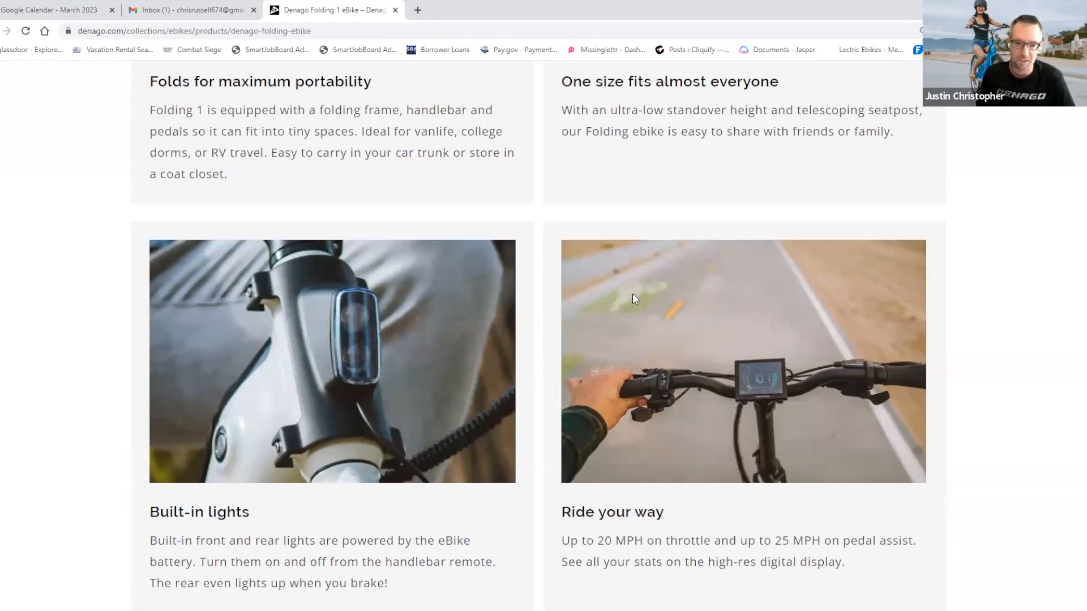
pyautogui.scroll(-1, 632, 293)
pyautogui.scroll(-1, 632, 293)
pyautogui.scroll(-1, 633, 293)
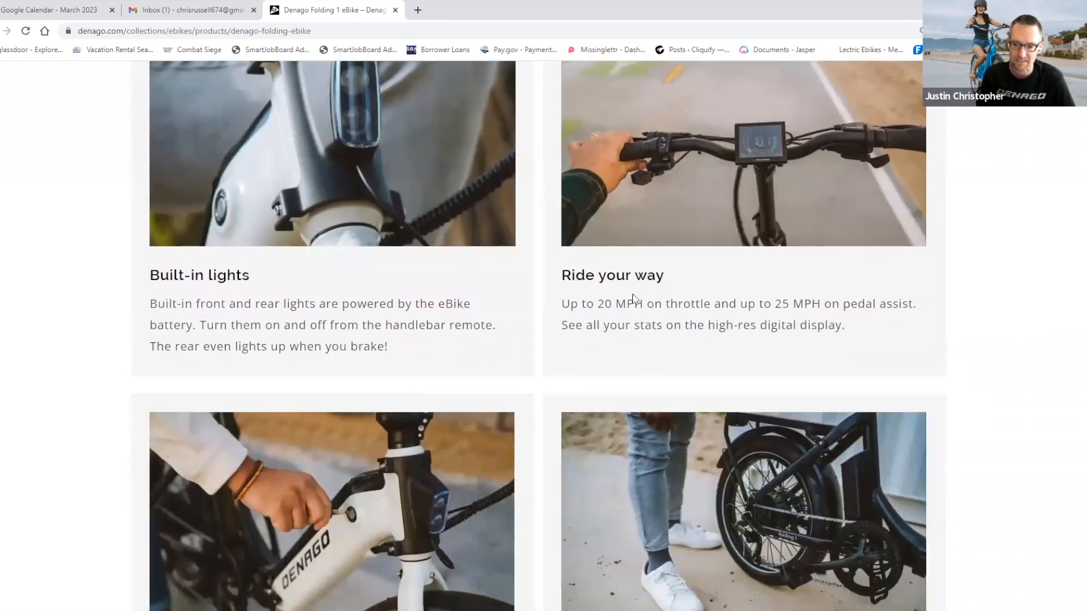
pyautogui.scroll(-1, 633, 294)
pyautogui.scroll(-1, 633, 294)
pyautogui.scroll(2, 632, 294)
pyautogui.scroll(-1, 632, 294)
pyautogui.scroll(-2, 633, 294)
pyautogui.scroll(-2, 633, 296)
pyautogui.scroll(-2, 632, 298)
pyautogui.scroll(5, 632, 297)
pyautogui.scroll(4, 633, 296)
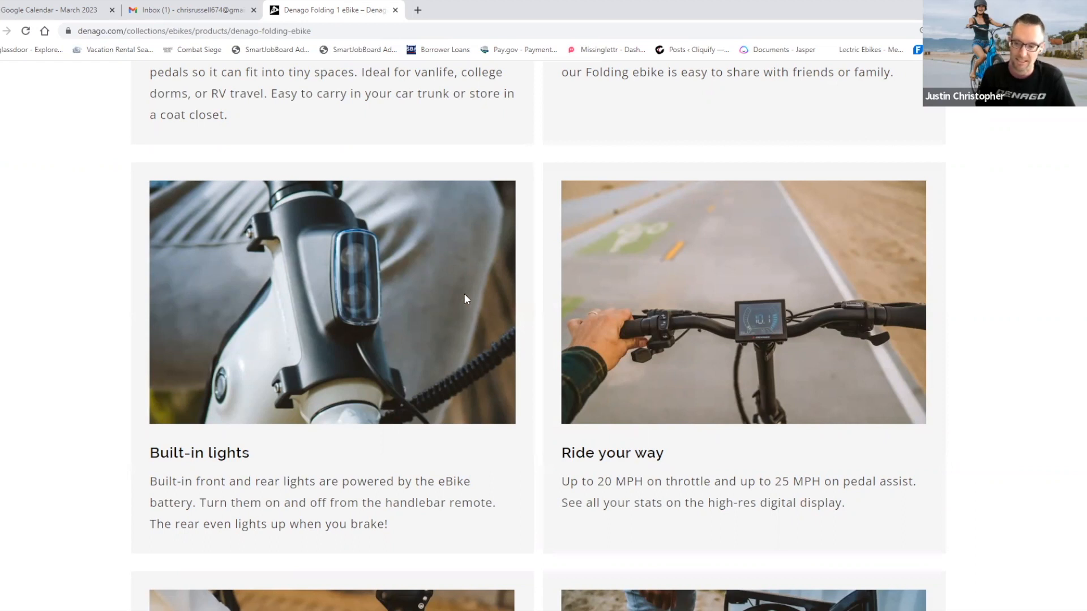
pyautogui.scroll(-2, 502, 326)
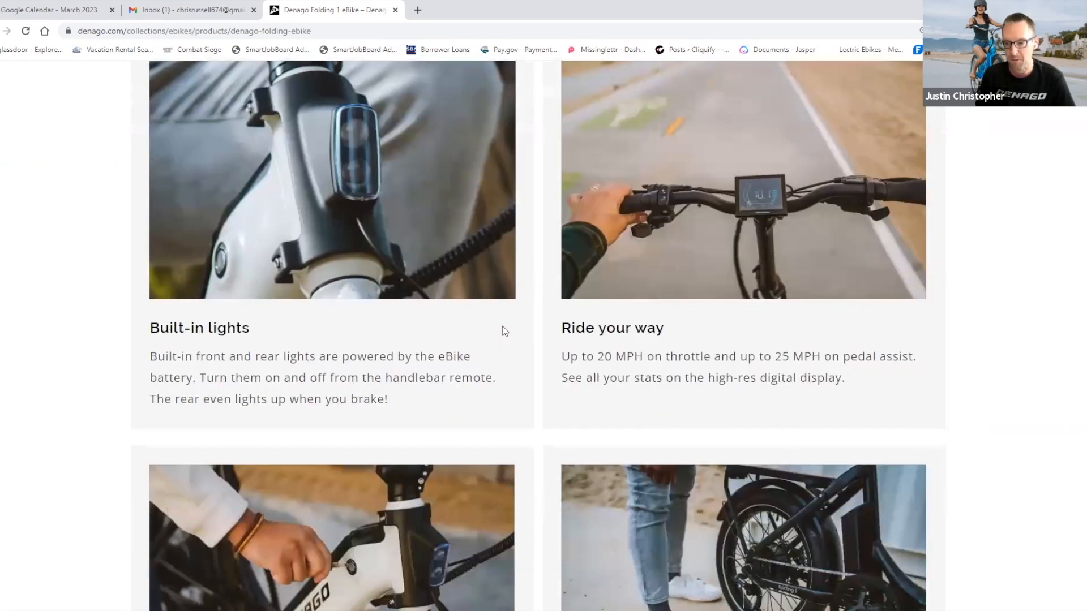
pyautogui.scroll(-2, 502, 326)
pyautogui.scroll(-3, 501, 326)
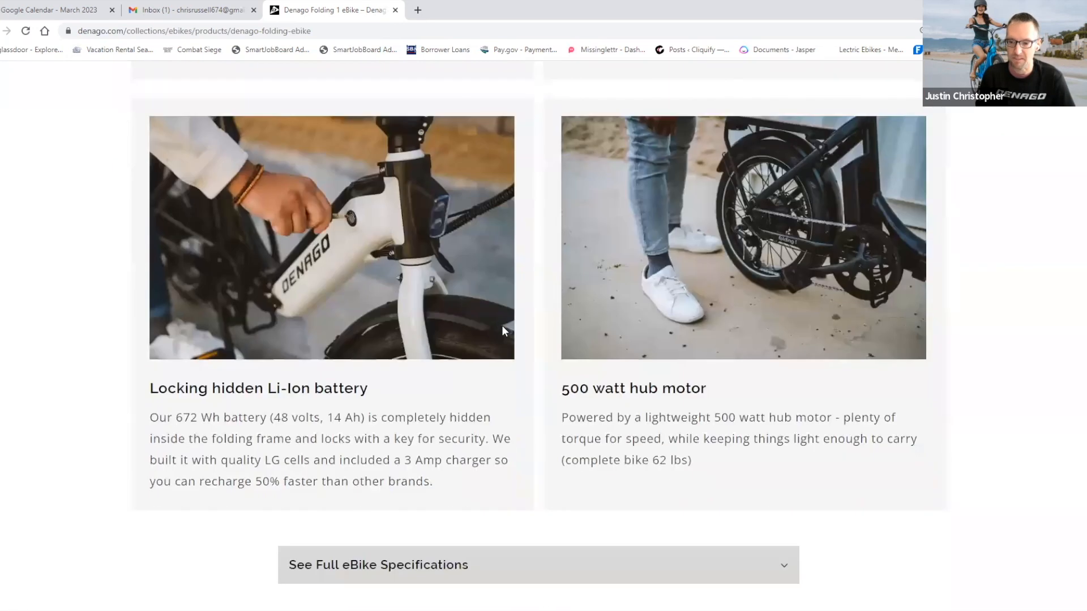
pyautogui.scroll(-2, 502, 326)
pyautogui.scroll(-2, 502, 326)
# Step: Expand the 'See Full eBike Specifications' accordion on the Folding 1 page
pyautogui.click(783, 389)
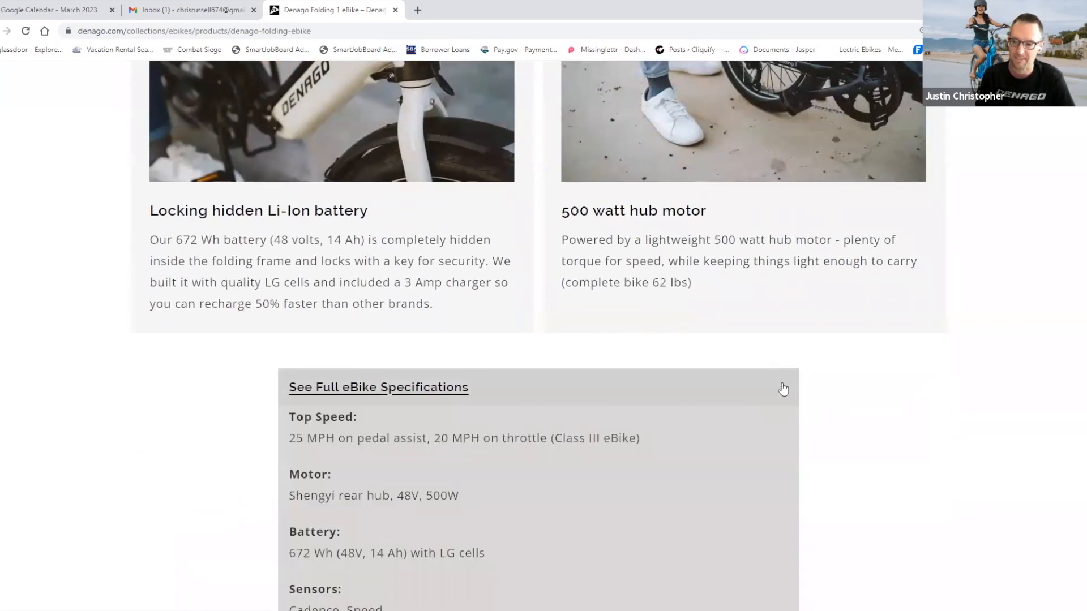
pyautogui.scroll(-2, 783, 388)
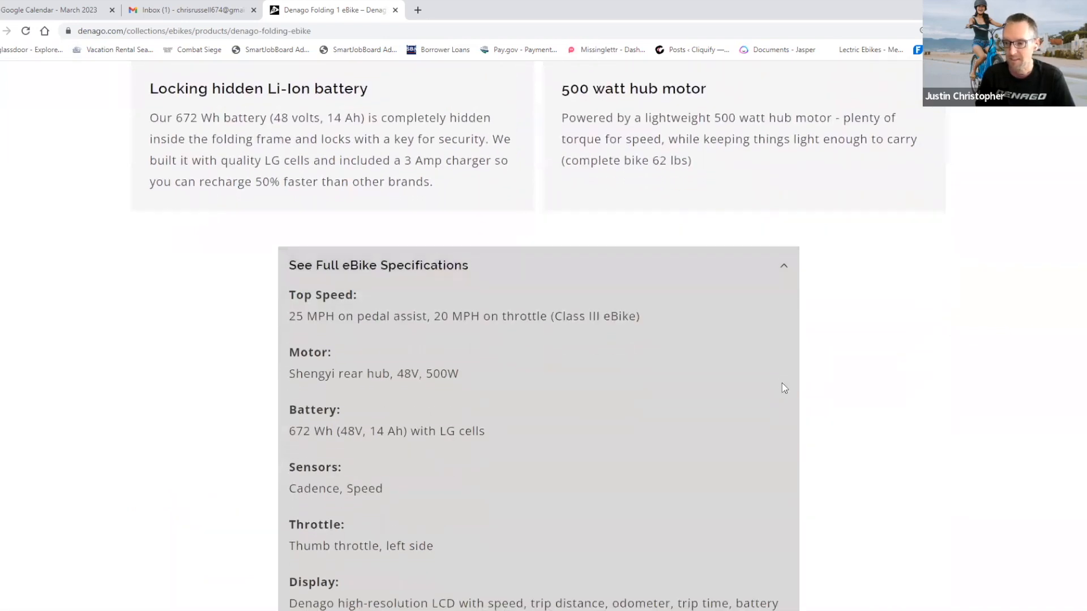
pyautogui.scroll(-2, 782, 388)
pyautogui.scroll(4, 782, 384)
pyautogui.scroll(2, 783, 383)
pyautogui.scroll(1, 782, 383)
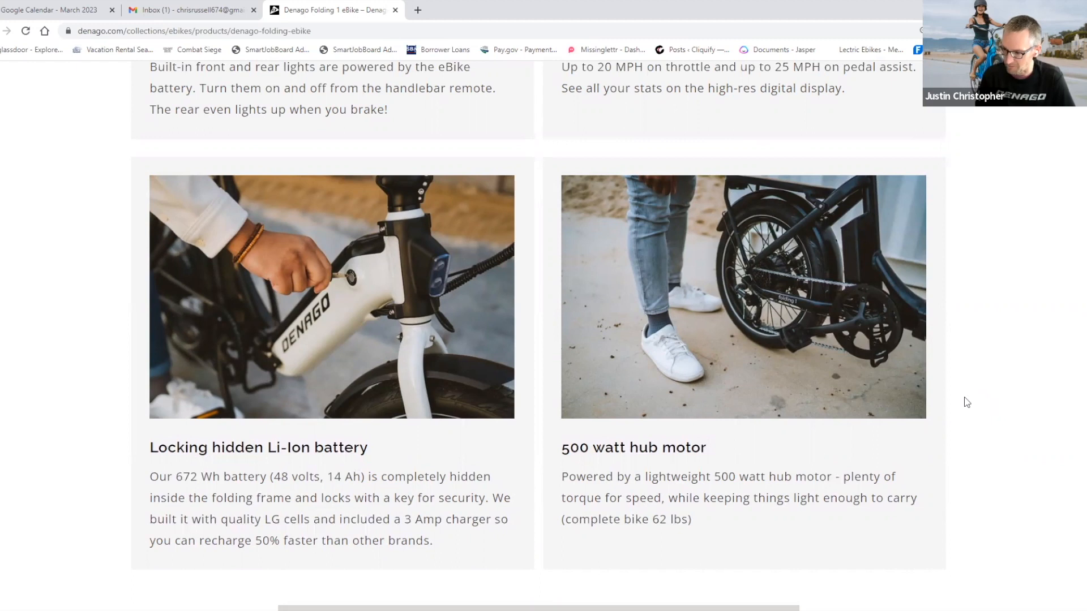
pyautogui.scroll(-3, 948, 396)
pyautogui.scroll(-3, 948, 397)
pyautogui.scroll(-5, 949, 401)
pyautogui.scroll(-6, 949, 402)
pyautogui.scroll(-3, 949, 402)
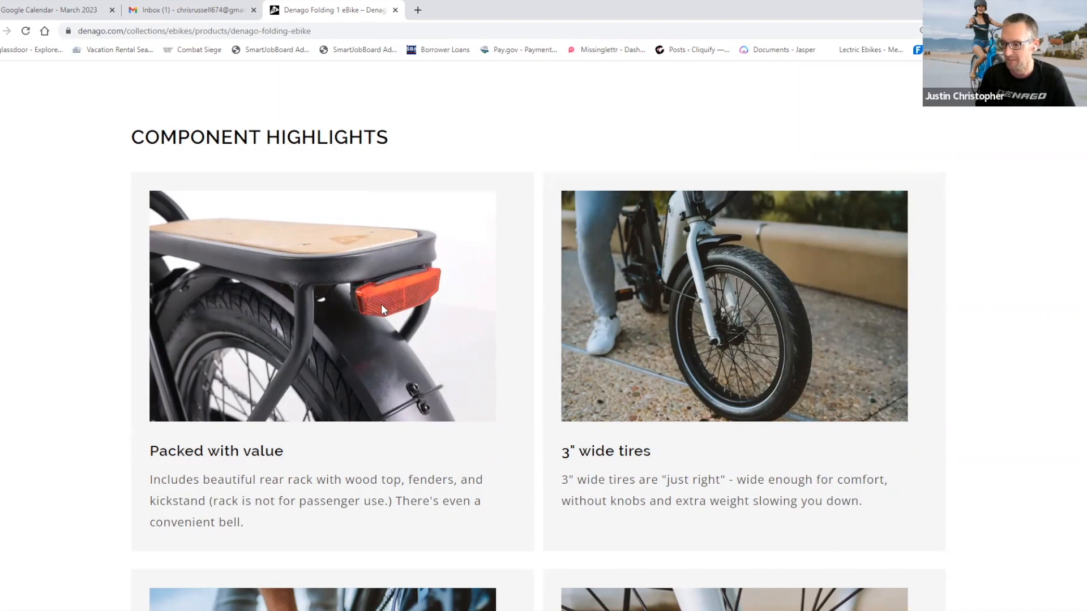
pyautogui.scroll(4, 400, 325)
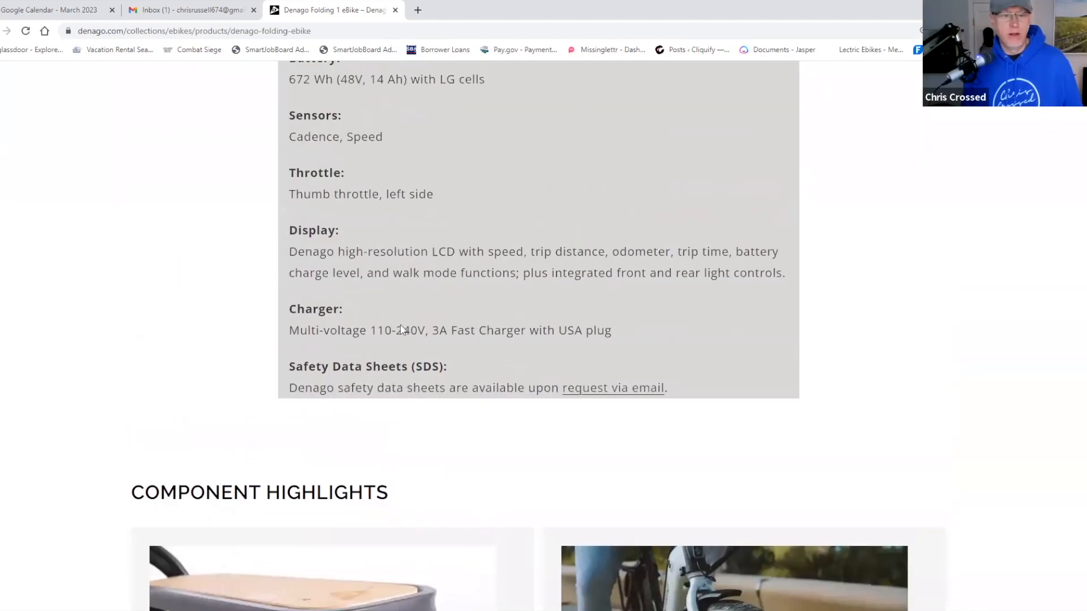
pyautogui.scroll(4, 400, 325)
pyautogui.scroll(3, 400, 325)
pyautogui.scroll(3, 404, 323)
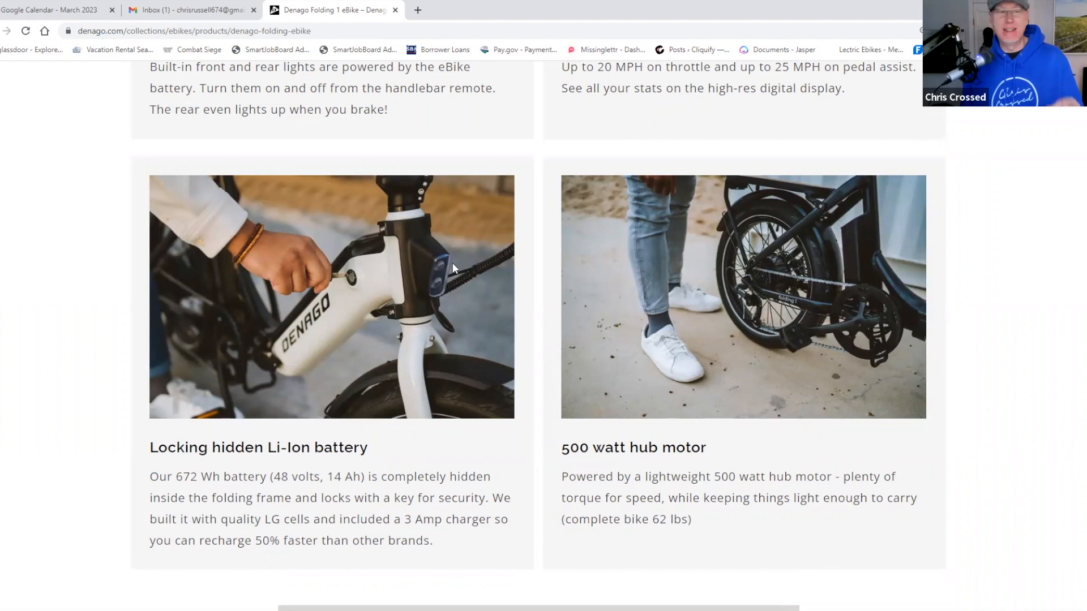
pyautogui.scroll(-3, 440, 297)
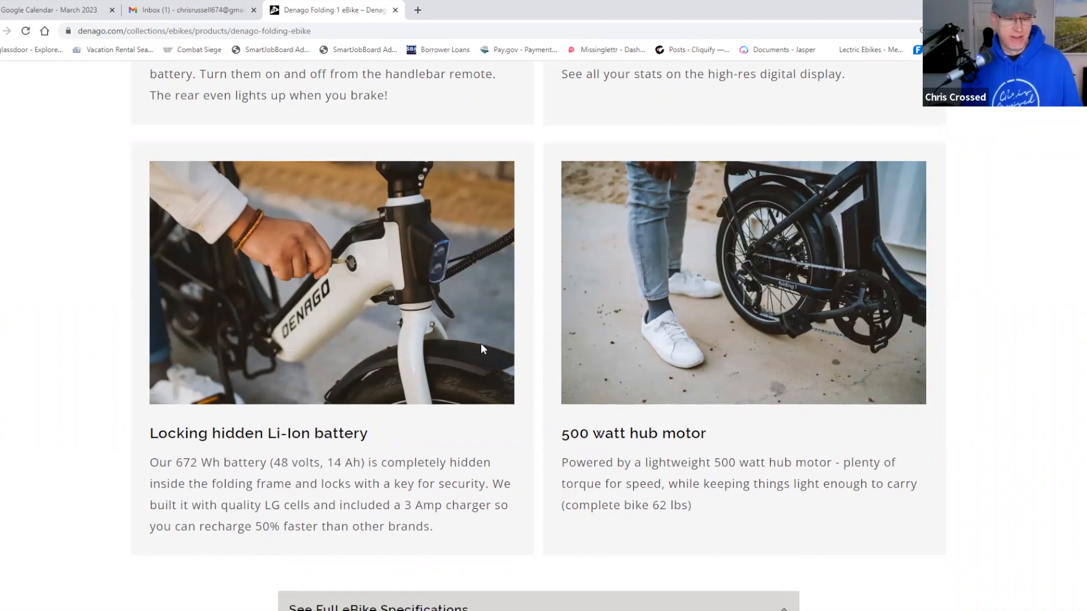
pyautogui.scroll(-3, 481, 343)
pyautogui.scroll(-2, 481, 344)
pyautogui.scroll(-2, 481, 345)
pyautogui.scroll(2, 480, 344)
pyautogui.scroll(1, 480, 344)
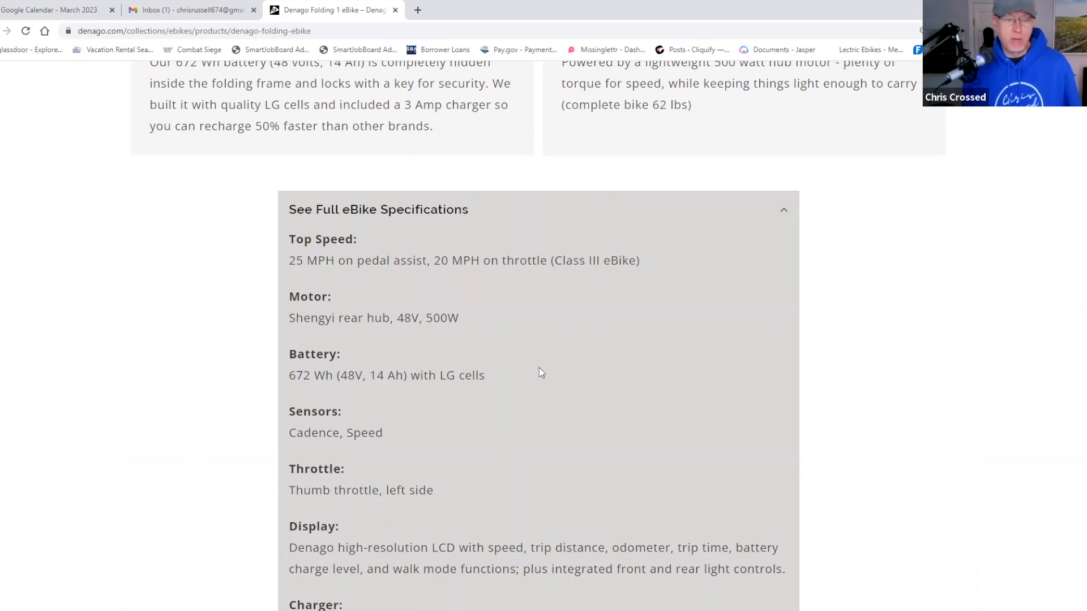
# Step: Highlight the Battery line, 672 Wh (48V, 14 Ah) with LG cells
pyautogui.moveTo(486, 375); pyautogui.dragTo(286, 378)
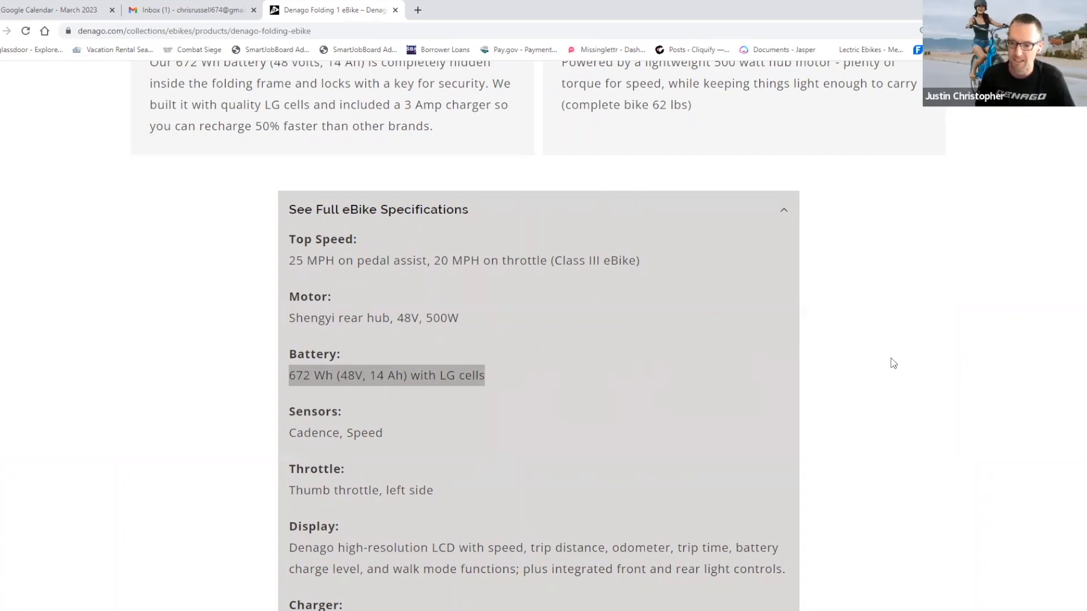
pyautogui.scroll(5, 891, 357)
pyautogui.scroll(5, 891, 358)
pyautogui.scroll(3, 891, 358)
pyautogui.scroll(3, 891, 358)
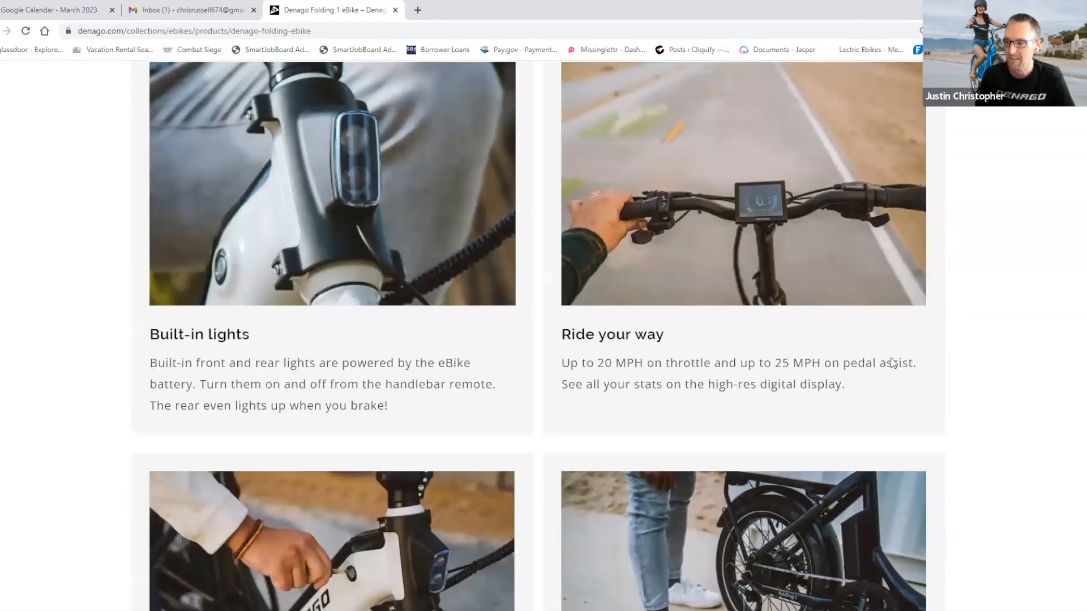
pyautogui.scroll(1, 893, 362)
pyautogui.scroll(-4, 893, 363)
pyautogui.scroll(-3, 892, 362)
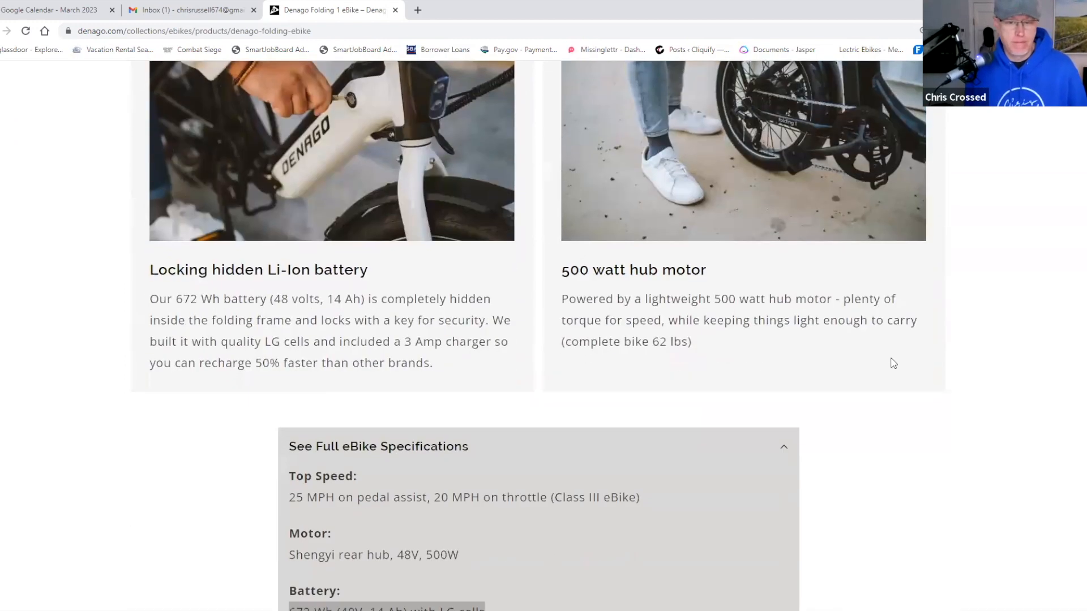
pyautogui.scroll(-2, 893, 363)
pyautogui.scroll(-2, 892, 362)
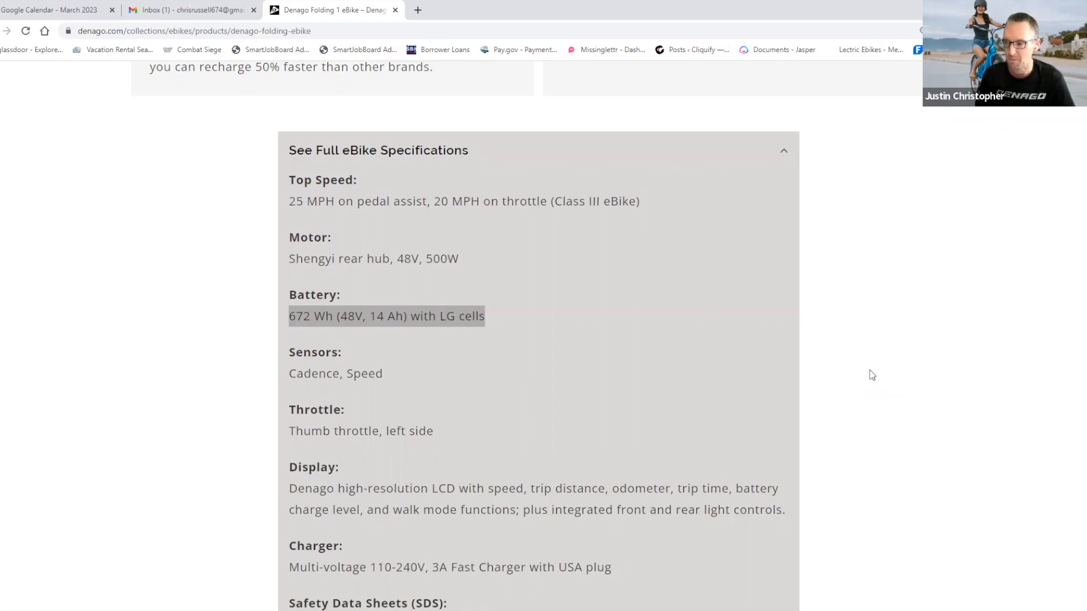
pyautogui.scroll(-1, 870, 374)
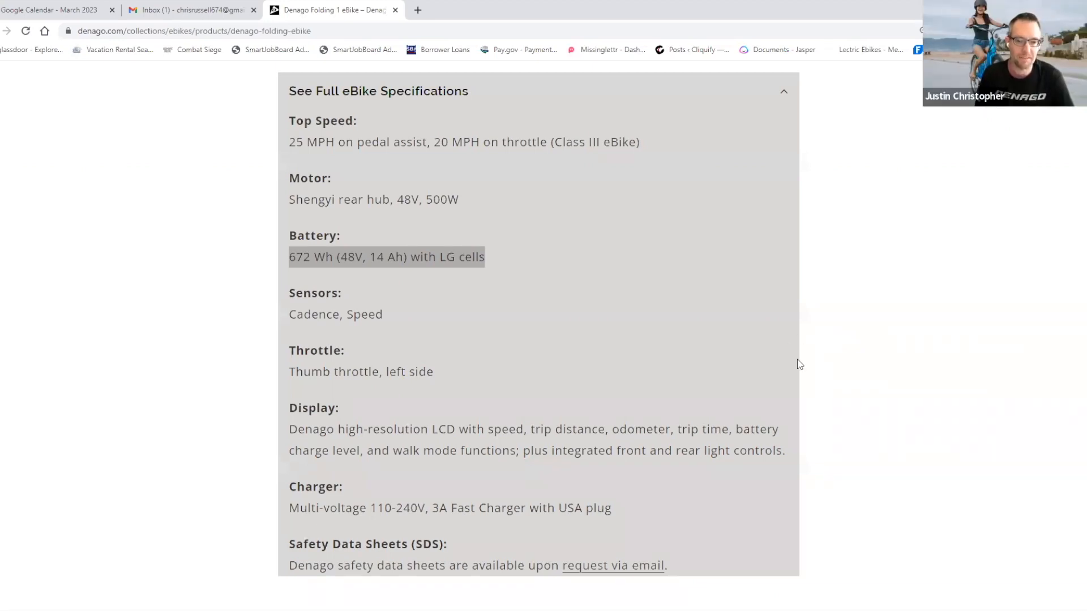
pyautogui.scroll(-3, 797, 364)
pyautogui.scroll(-3, 797, 363)
pyautogui.scroll(-3, 797, 364)
pyautogui.scroll(-3, 797, 364)
pyautogui.scroll(-3, 797, 364)
pyautogui.scroll(-3, 804, 384)
pyautogui.scroll(-3, 804, 384)
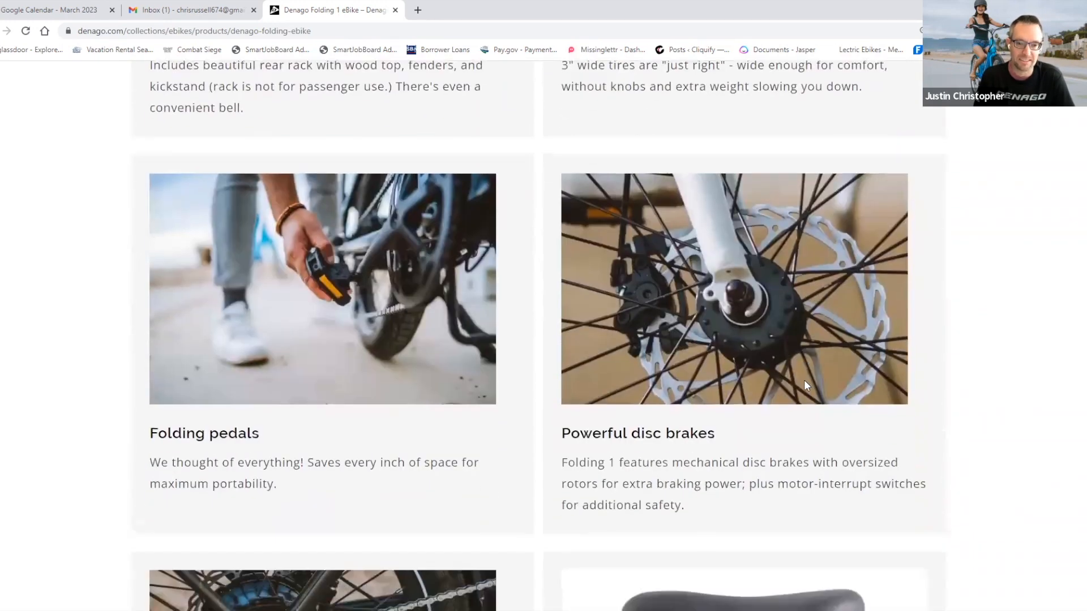
pyautogui.scroll(-2, 808, 401)
pyautogui.scroll(-3, 808, 400)
pyautogui.scroll(-3, 807, 402)
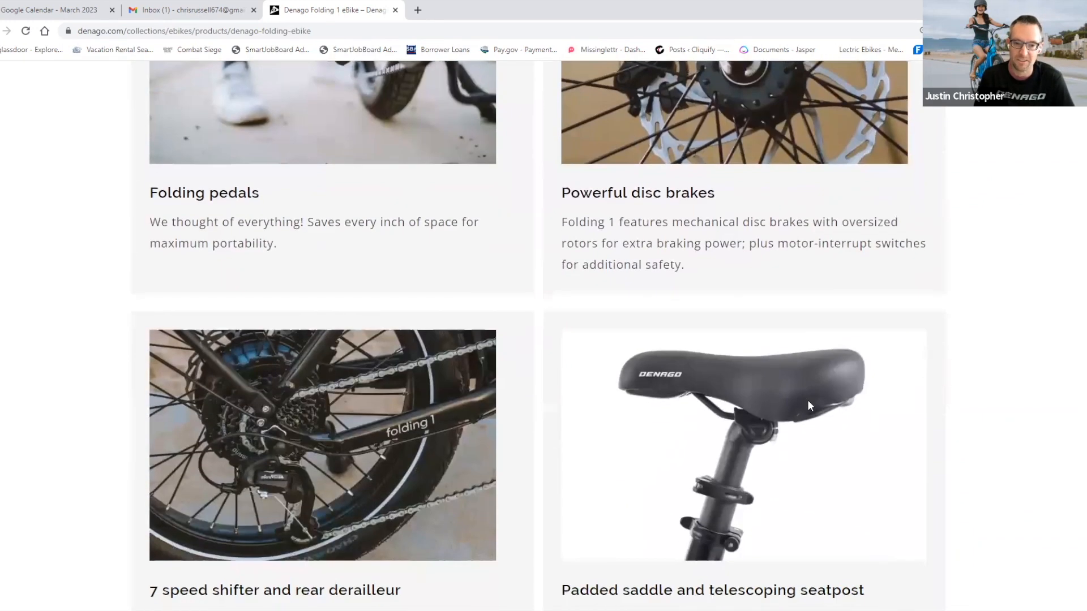
pyautogui.scroll(-3, 808, 401)
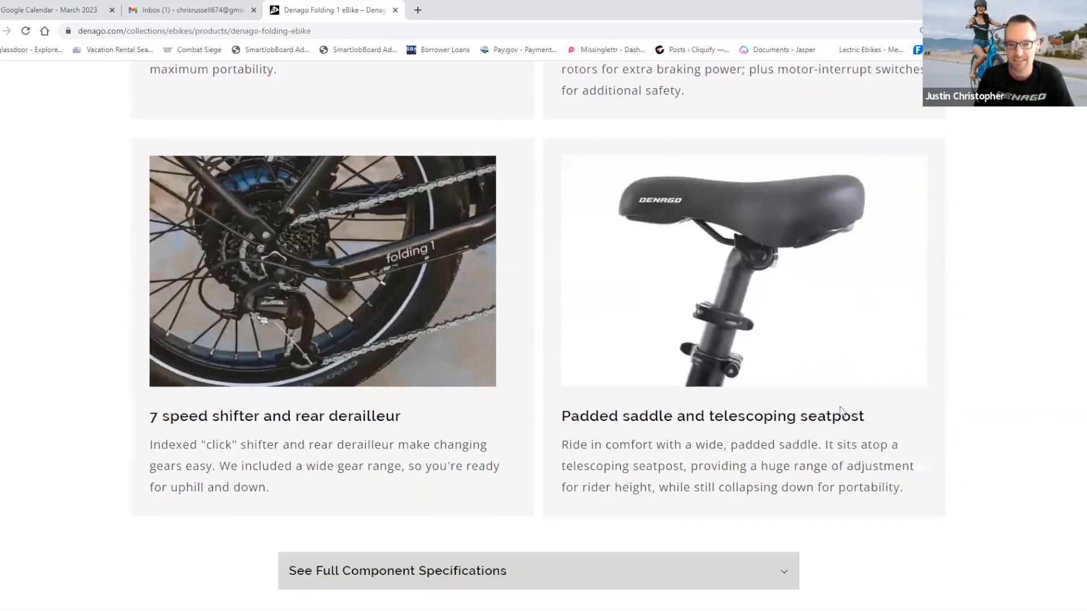
pyautogui.scroll(-3, 840, 408)
pyautogui.scroll(-3, 841, 412)
pyautogui.scroll(-3, 840, 412)
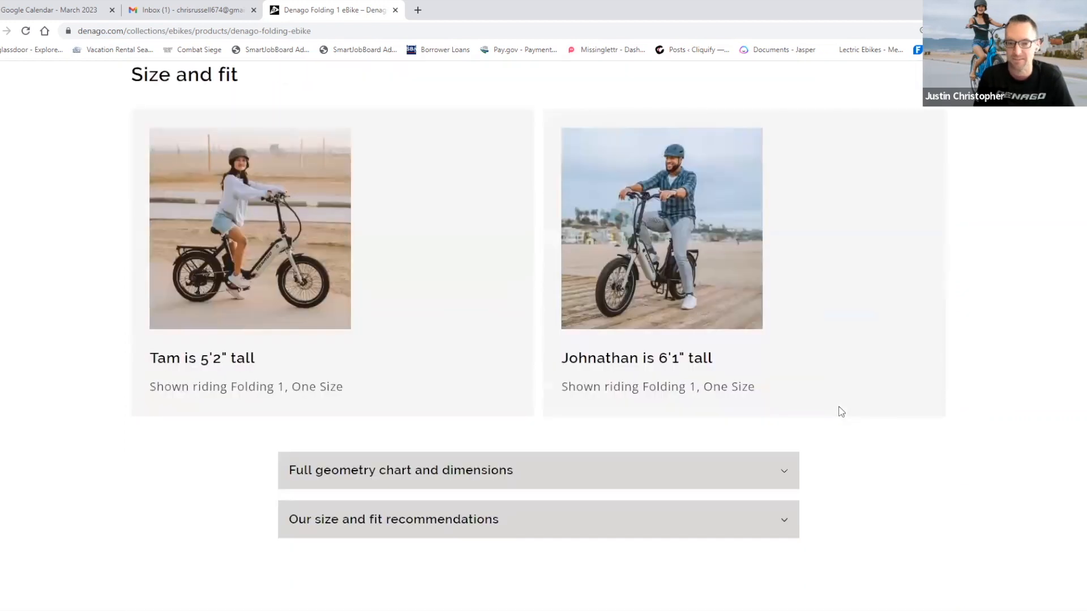
pyautogui.scroll(4, 841, 412)
pyautogui.scroll(2, 841, 411)
pyautogui.scroll(4, 840, 412)
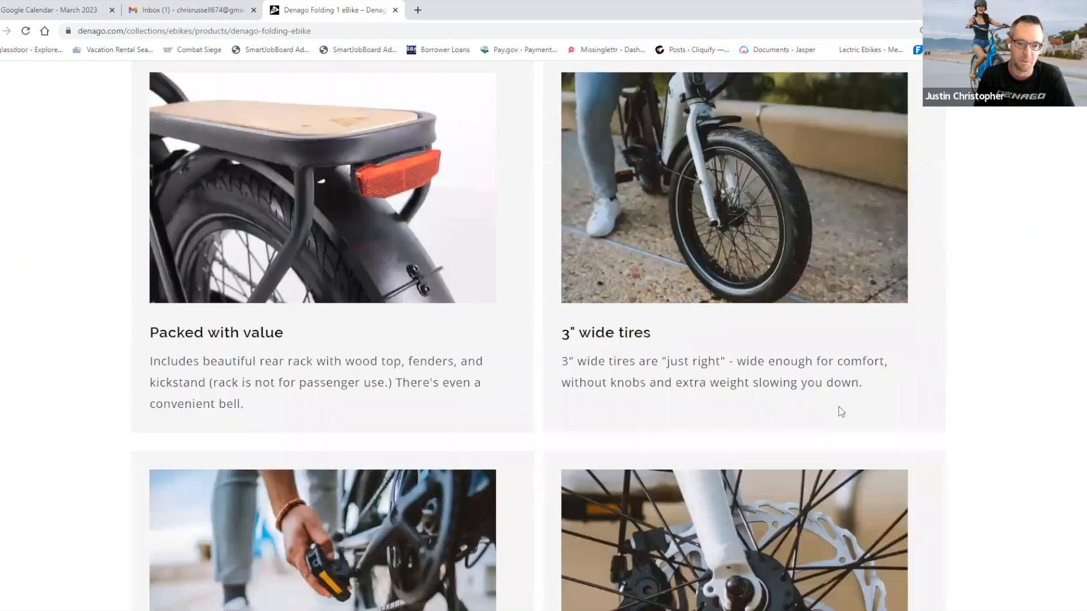
pyautogui.scroll(4, 815, 382)
pyautogui.scroll(5, 767, 340)
pyautogui.scroll(5, 767, 341)
pyautogui.scroll(5, 767, 341)
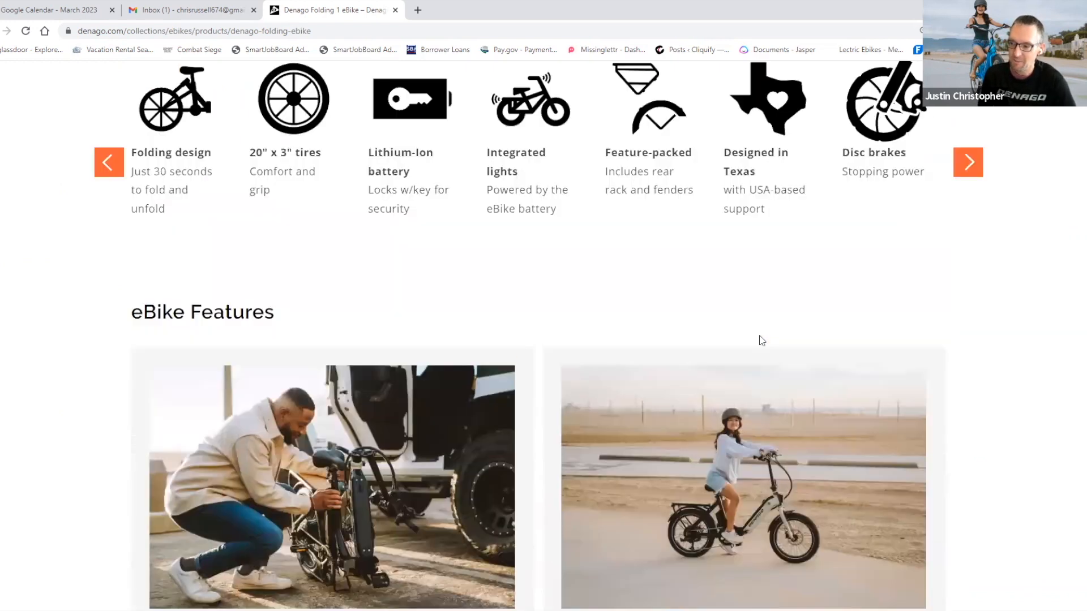
pyautogui.scroll(5, 767, 341)
pyautogui.scroll(5, 761, 340)
pyautogui.scroll(3, 760, 340)
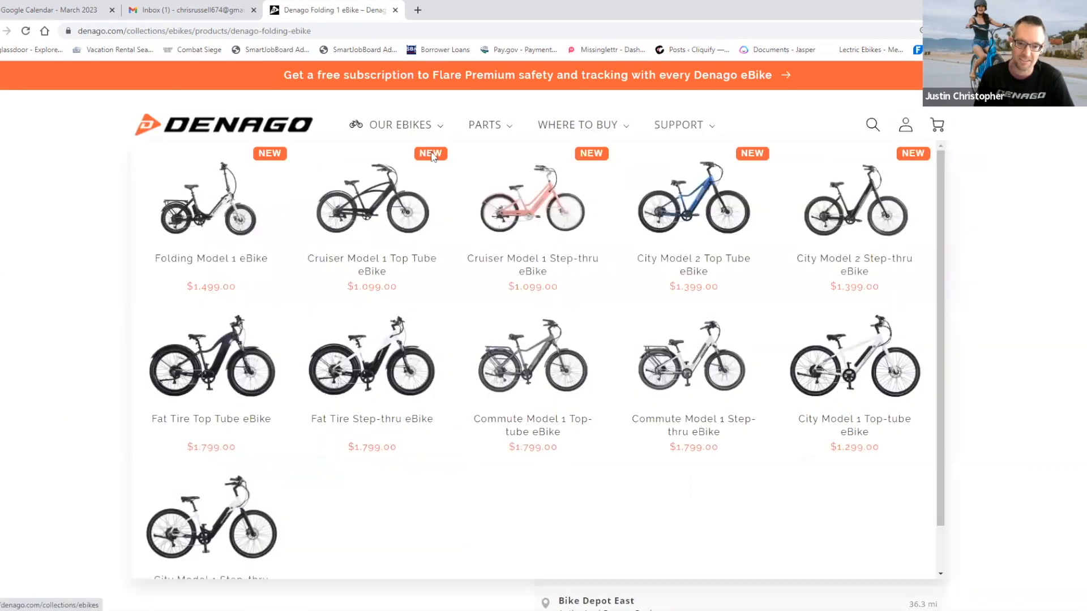
pyautogui.moveTo(394, 125)
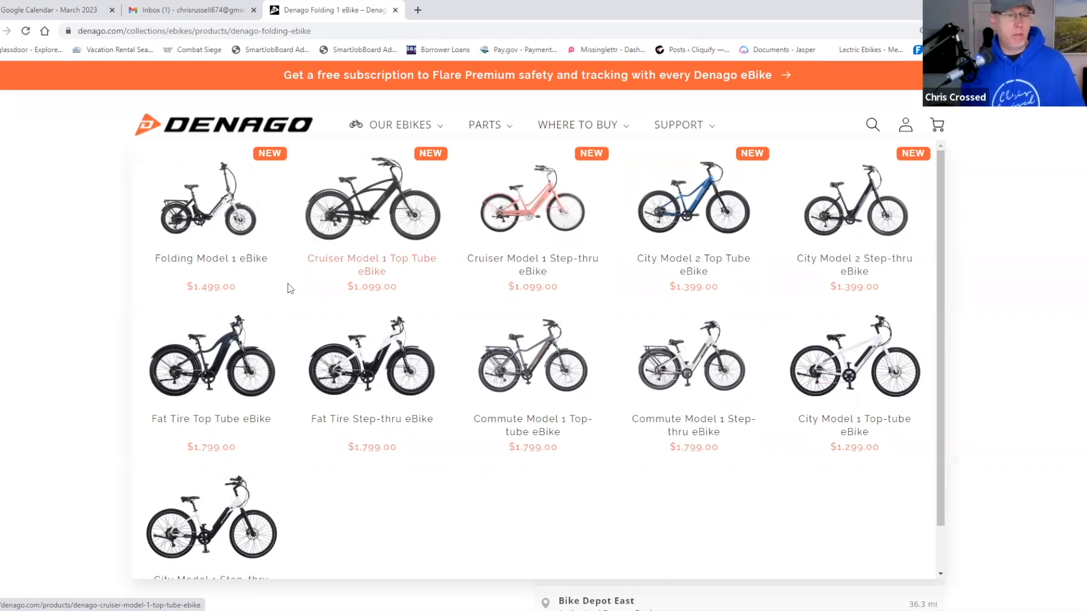
# Step: Open the Cruiser Model 1 Top-Tube page and view its angled then side-view photos
pyautogui.click(399, 229)
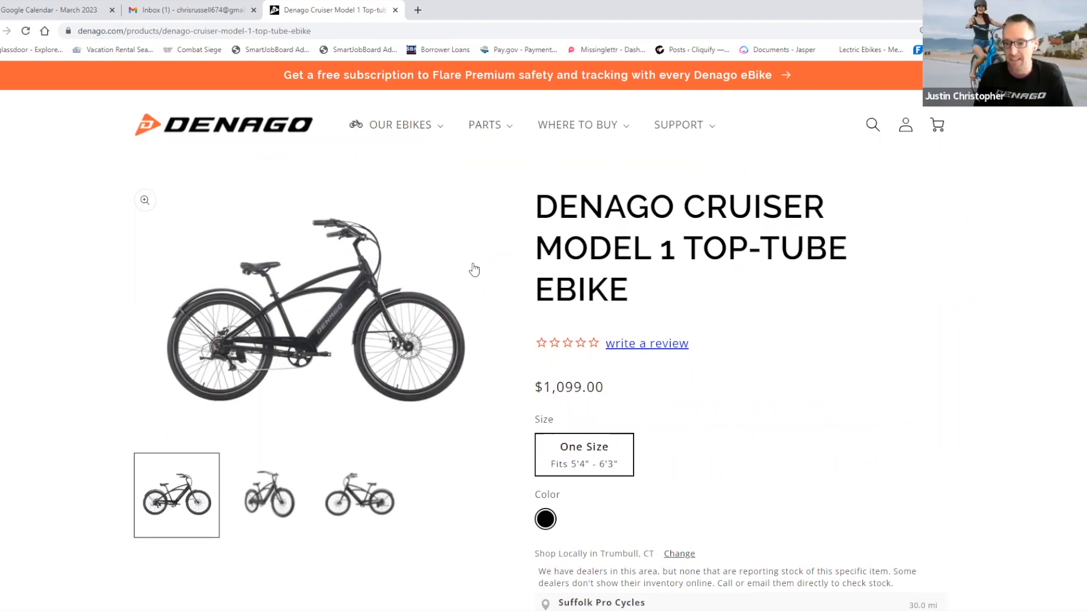
pyautogui.click(267, 490)
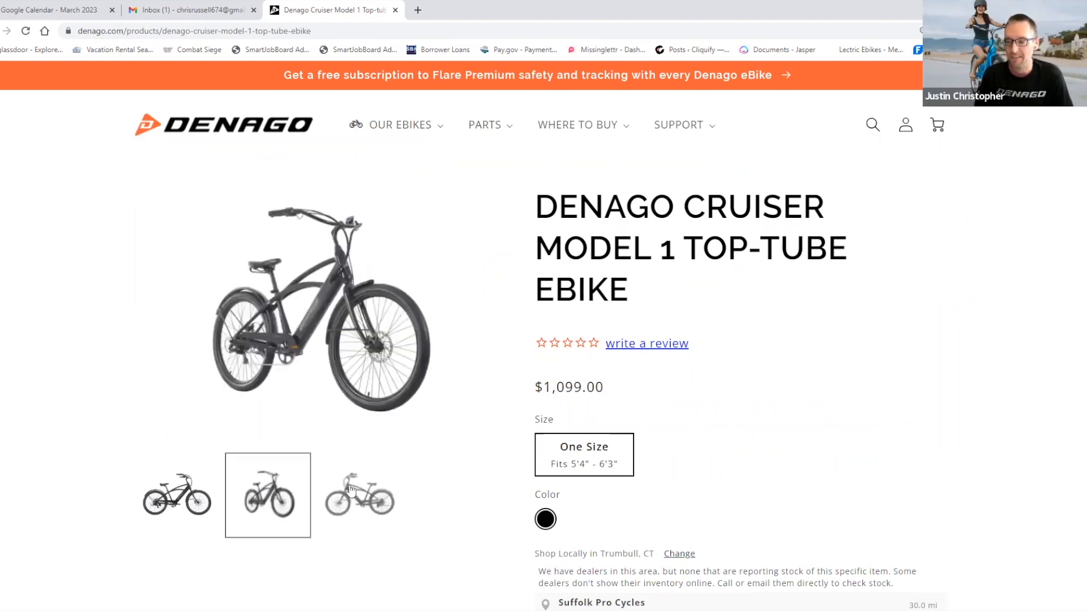
pyautogui.click(370, 503)
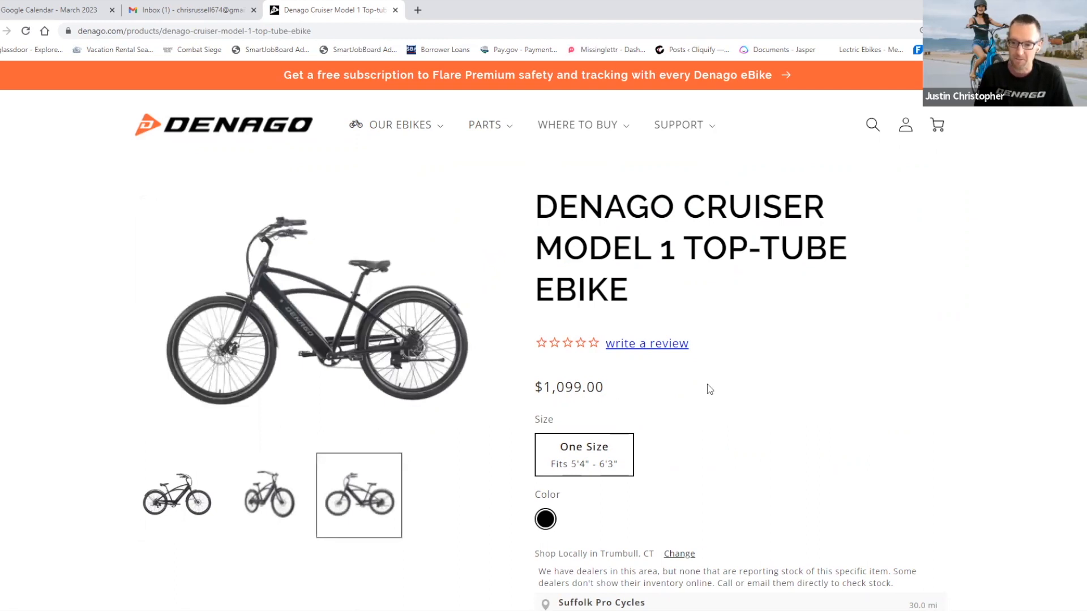
pyautogui.scroll(-1, 709, 389)
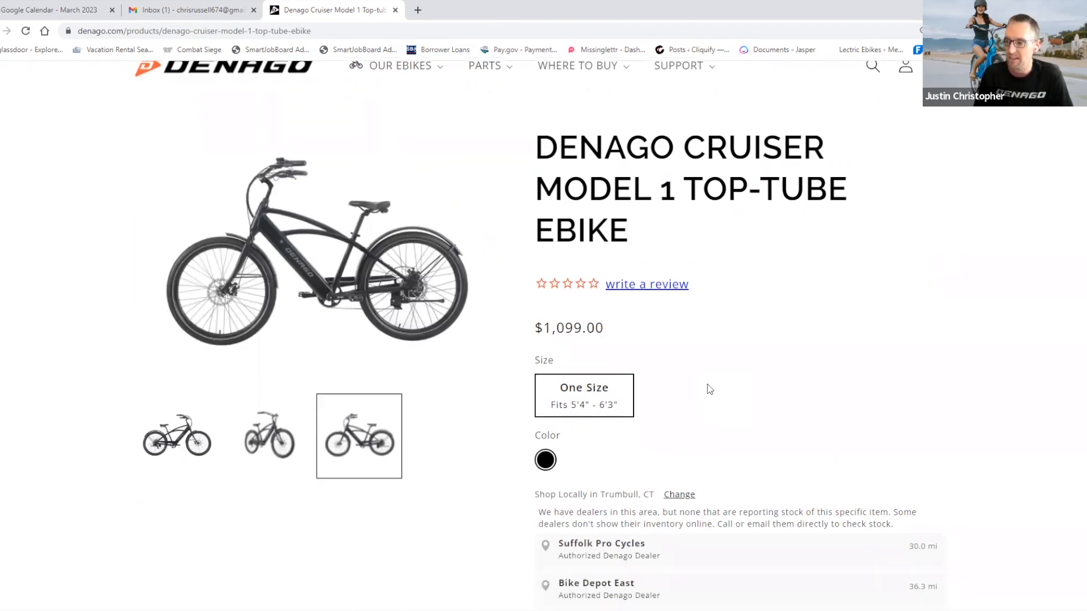
pyautogui.scroll(-2, 709, 389)
pyautogui.scroll(4, 709, 389)
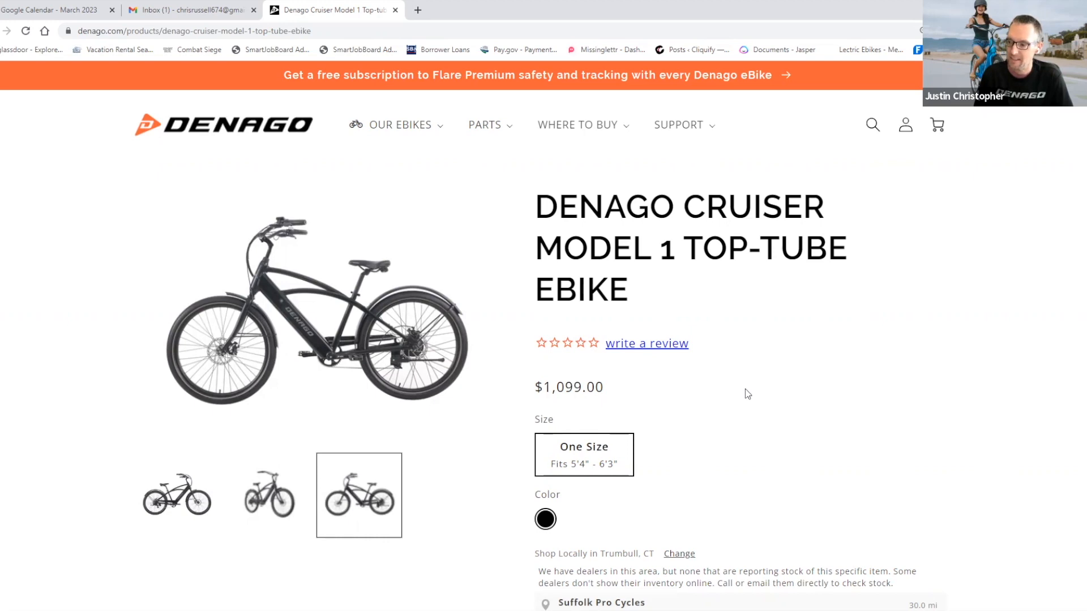
pyautogui.scroll(-2, 744, 390)
pyautogui.scroll(-2, 744, 389)
pyautogui.scroll(-2, 744, 389)
pyautogui.scroll(-1, 745, 388)
pyautogui.scroll(2, 746, 393)
pyautogui.scroll(3, 746, 393)
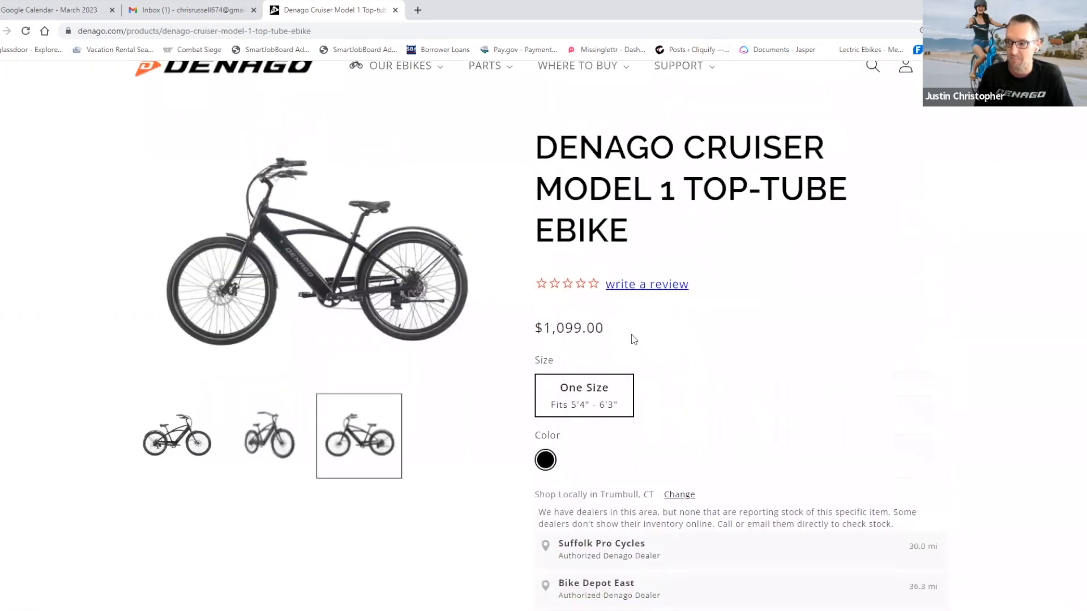
# Step: Highlight the $1,099.00 price on the Cruiser Model 1 Top-Tube page
pyautogui.moveTo(605, 330); pyautogui.dragTo(531, 330)
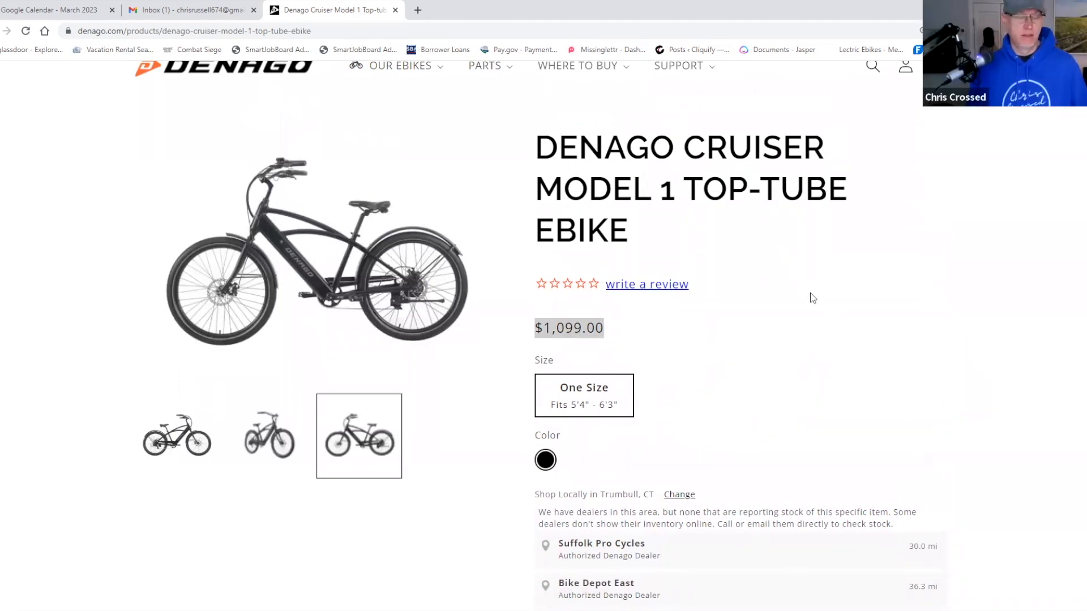
pyautogui.scroll(-5, 811, 293)
pyautogui.scroll(-3, 810, 293)
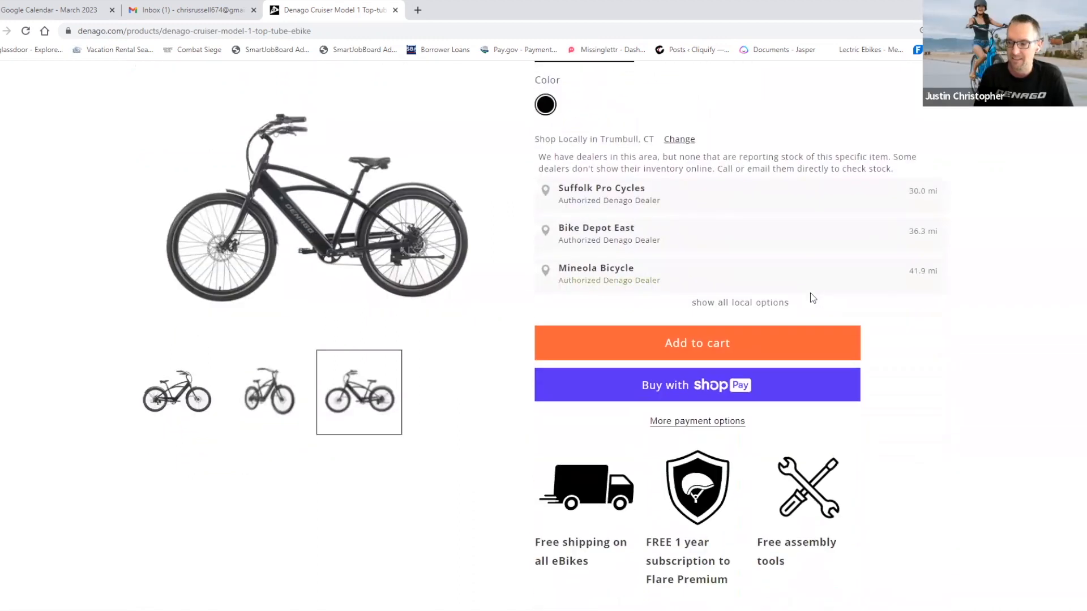
pyautogui.scroll(-4, 811, 293)
pyautogui.scroll(-3, 810, 293)
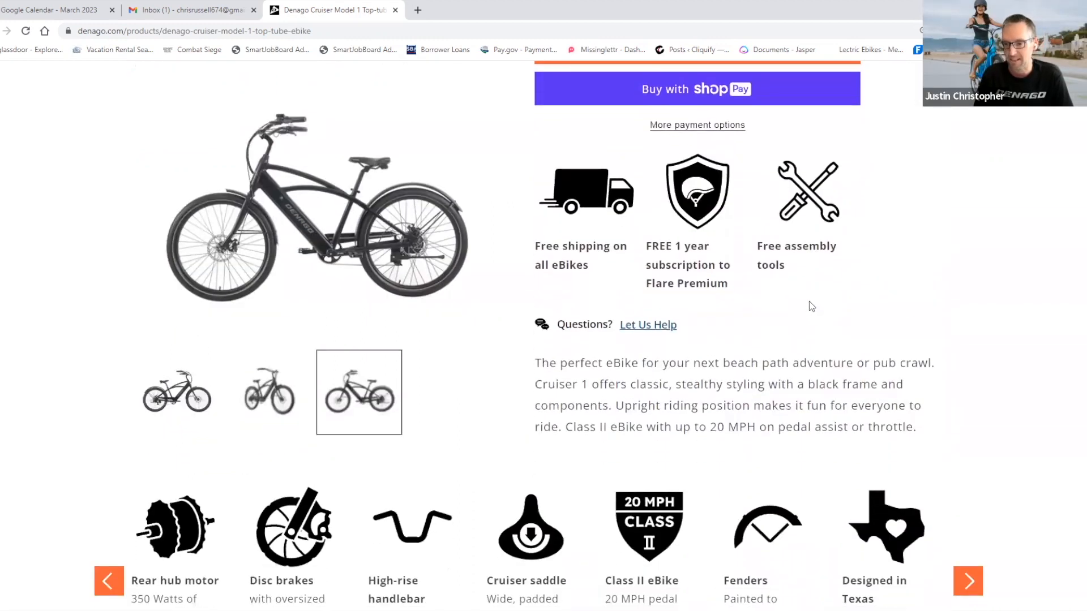
pyautogui.scroll(-2, 809, 302)
pyautogui.scroll(-2, 809, 302)
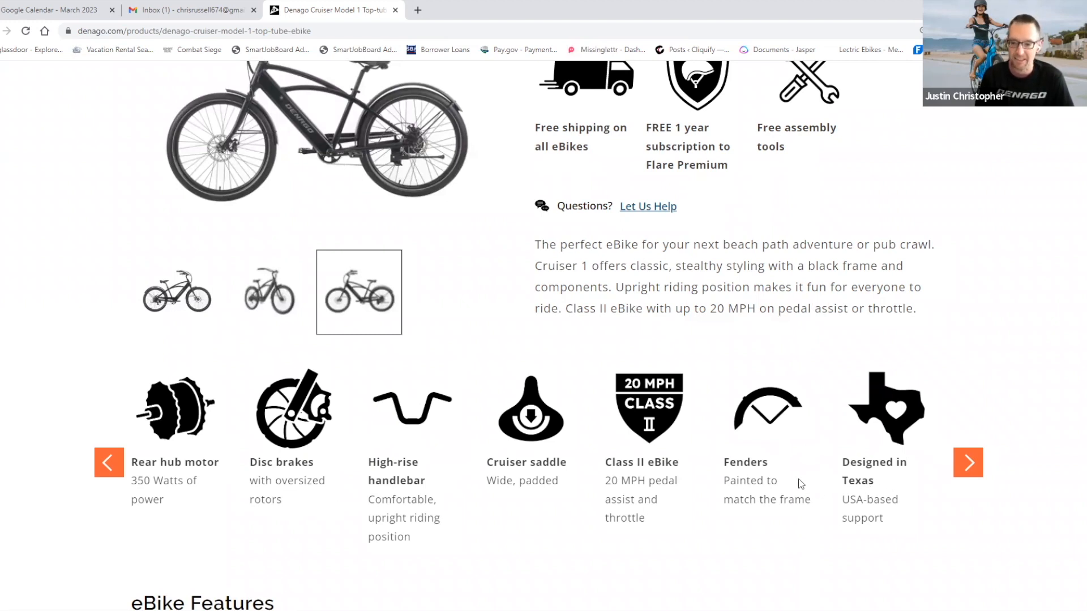
pyautogui.scroll(-1, 676, 488)
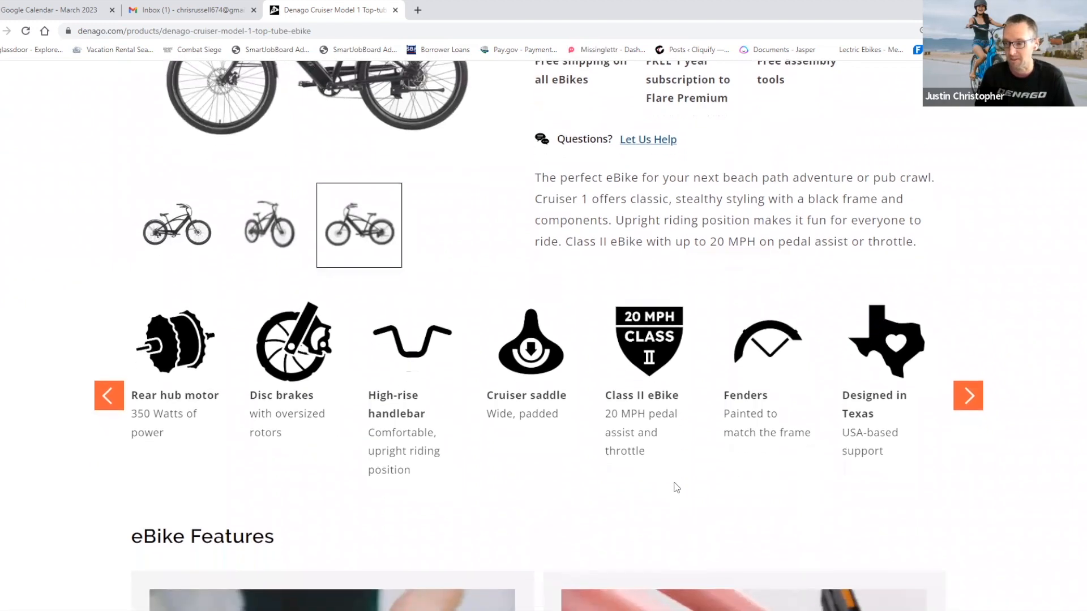
pyautogui.scroll(-2, 676, 488)
pyautogui.scroll(-2, 676, 487)
pyautogui.scroll(-1, 677, 488)
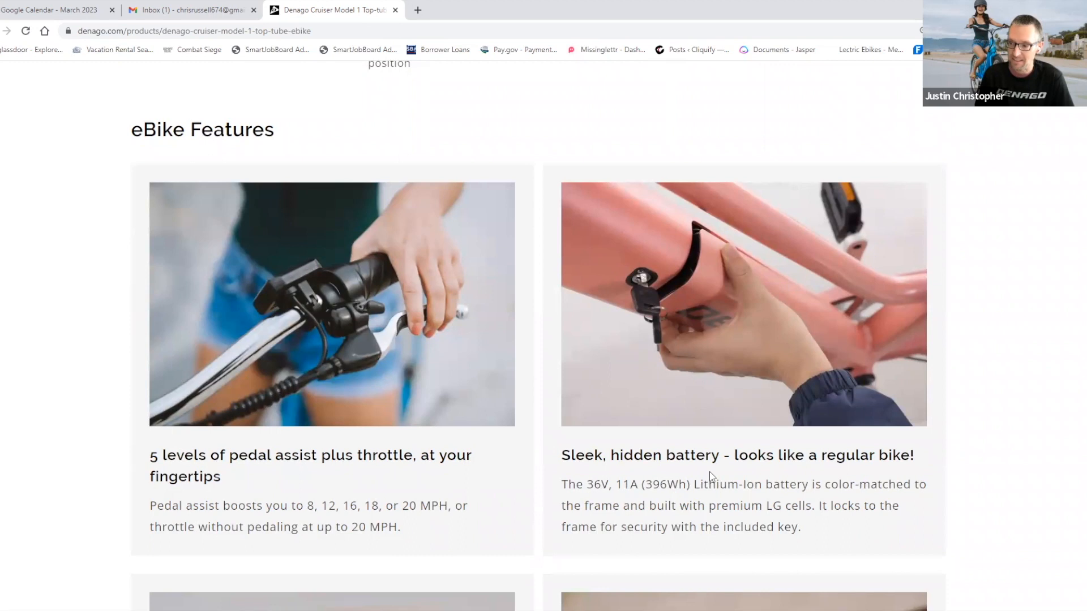
pyautogui.scroll(2, 782, 471)
pyautogui.scroll(4, 813, 463)
pyautogui.scroll(5, 812, 463)
pyautogui.scroll(4, 705, 450)
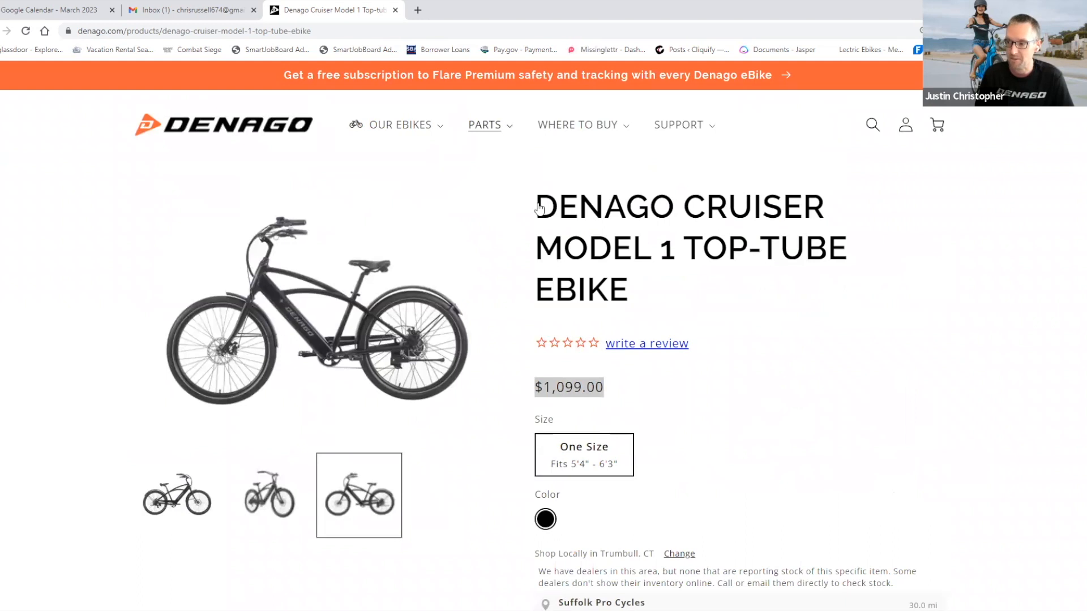
pyautogui.moveTo(396, 125)
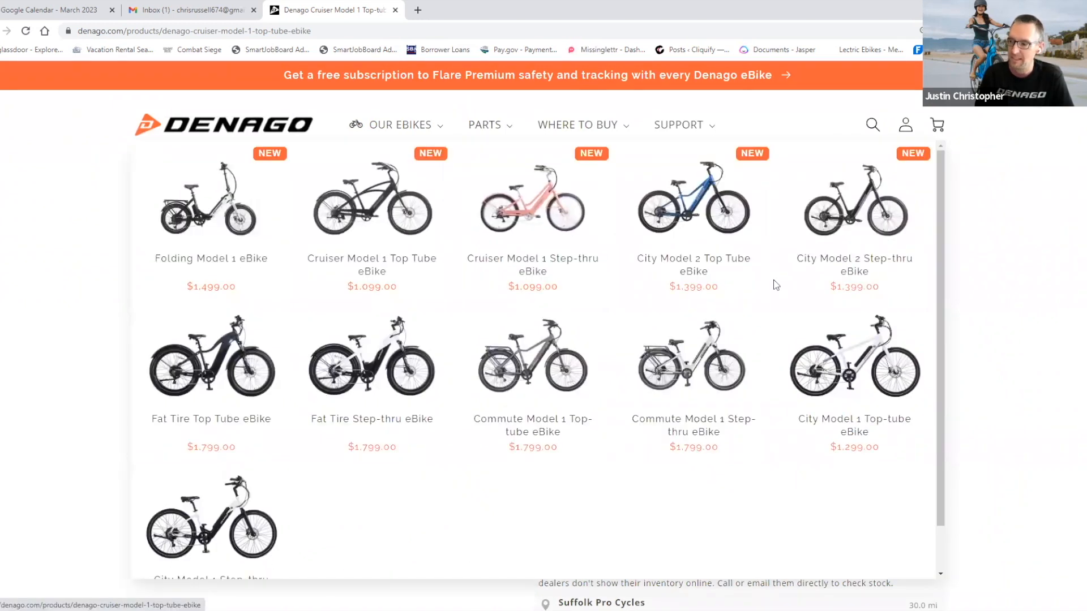
pyautogui.scroll(-3, 928, 379)
pyautogui.scroll(-3, 927, 379)
pyautogui.scroll(-2, 927, 379)
pyautogui.scroll(-2, 928, 379)
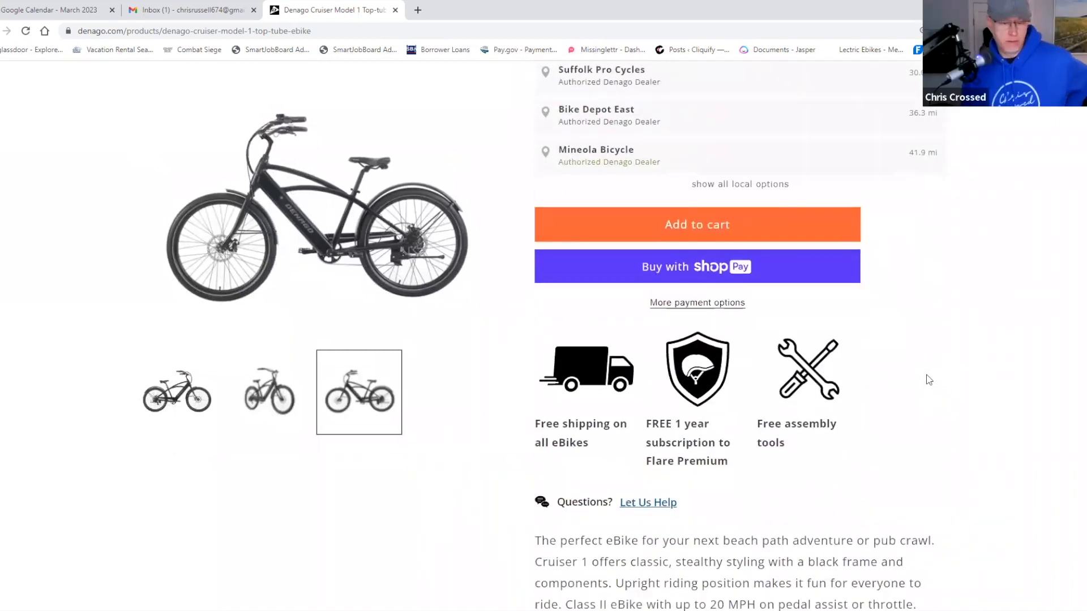
pyautogui.scroll(-3, 928, 379)
pyautogui.scroll(-2, 928, 380)
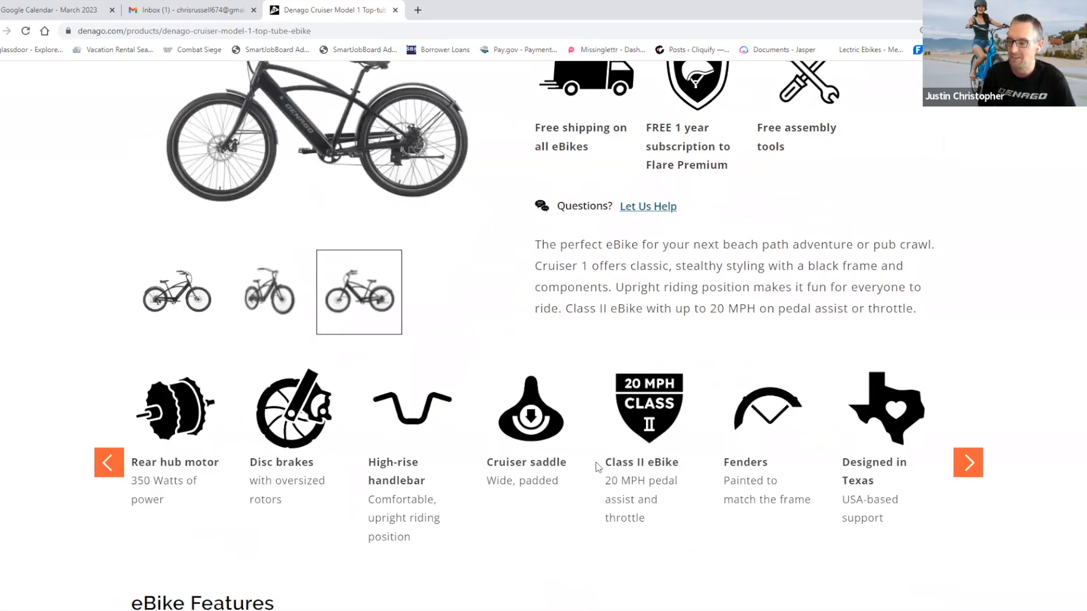
pyautogui.scroll(-4, 625, 457)
pyautogui.scroll(-1, 625, 458)
pyautogui.scroll(-1, 626, 458)
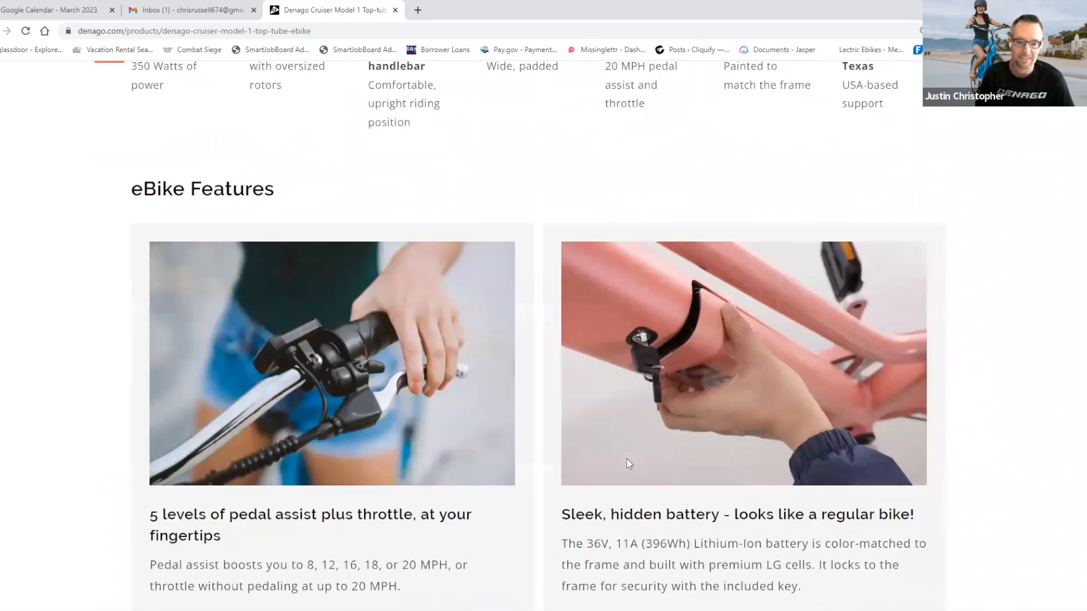
pyautogui.scroll(-2, 626, 464)
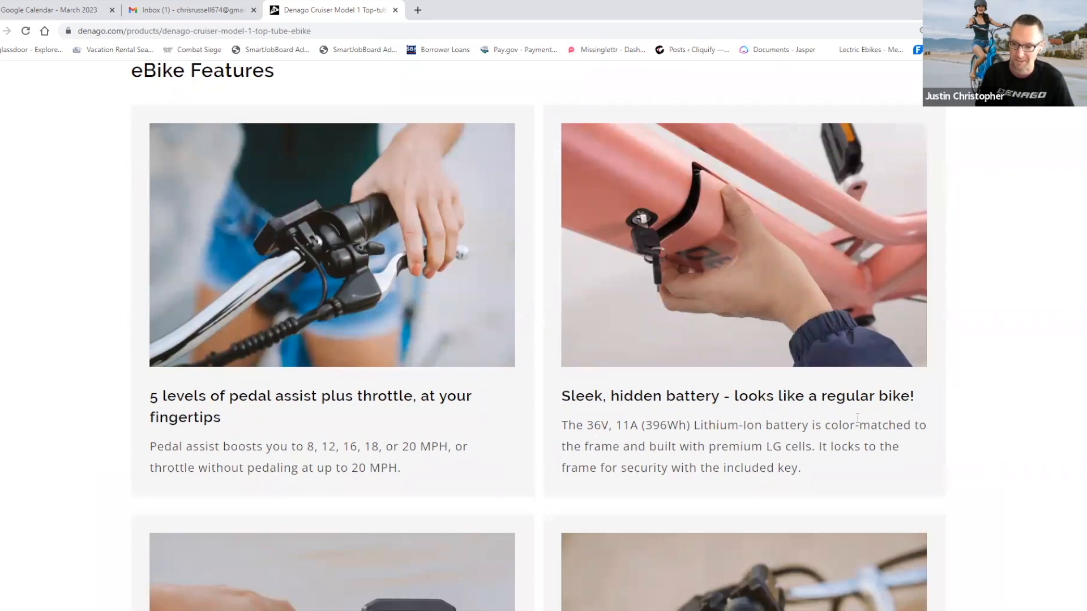
pyautogui.scroll(-2, 915, 421)
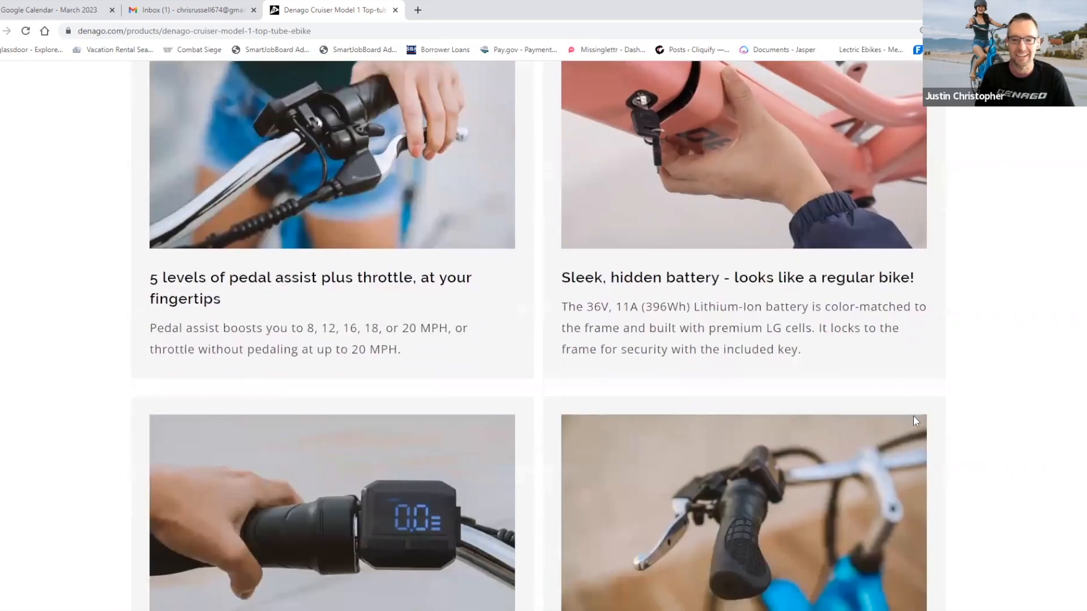
pyautogui.scroll(-1, 915, 420)
pyautogui.scroll(-2, 916, 420)
pyautogui.scroll(-1, 916, 420)
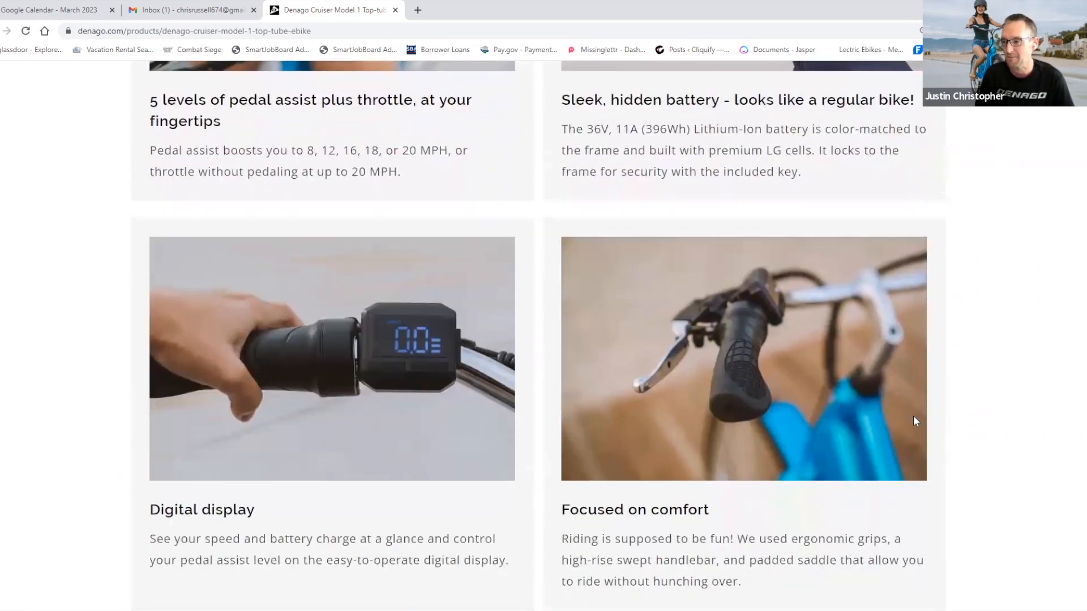
pyautogui.scroll(-1, 916, 421)
pyautogui.scroll(-2, 915, 421)
pyautogui.scroll(-1, 915, 420)
pyautogui.scroll(-2, 916, 421)
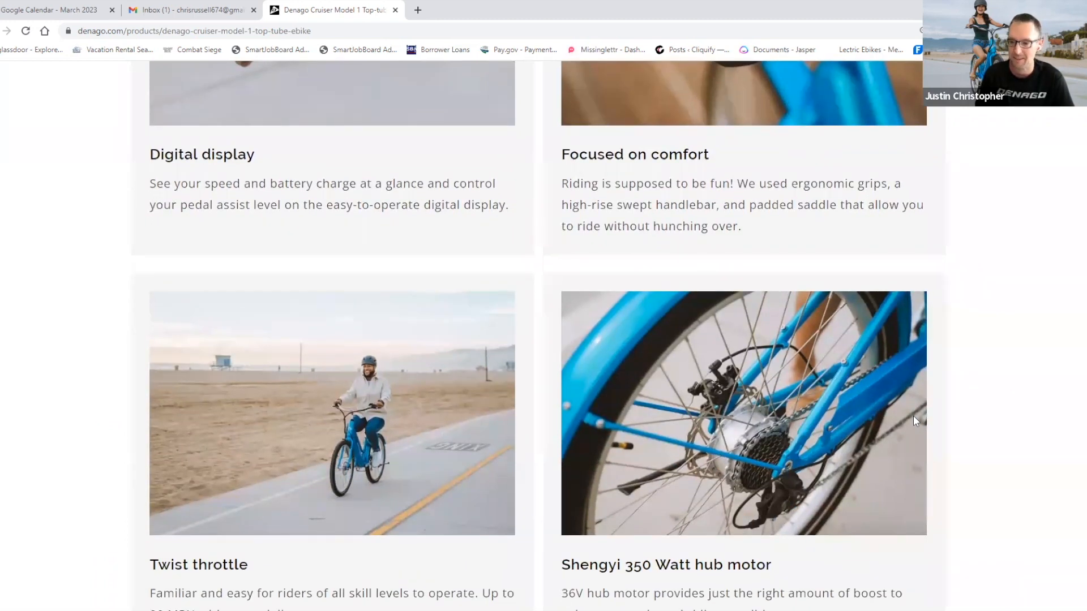
pyautogui.scroll(-1, 916, 420)
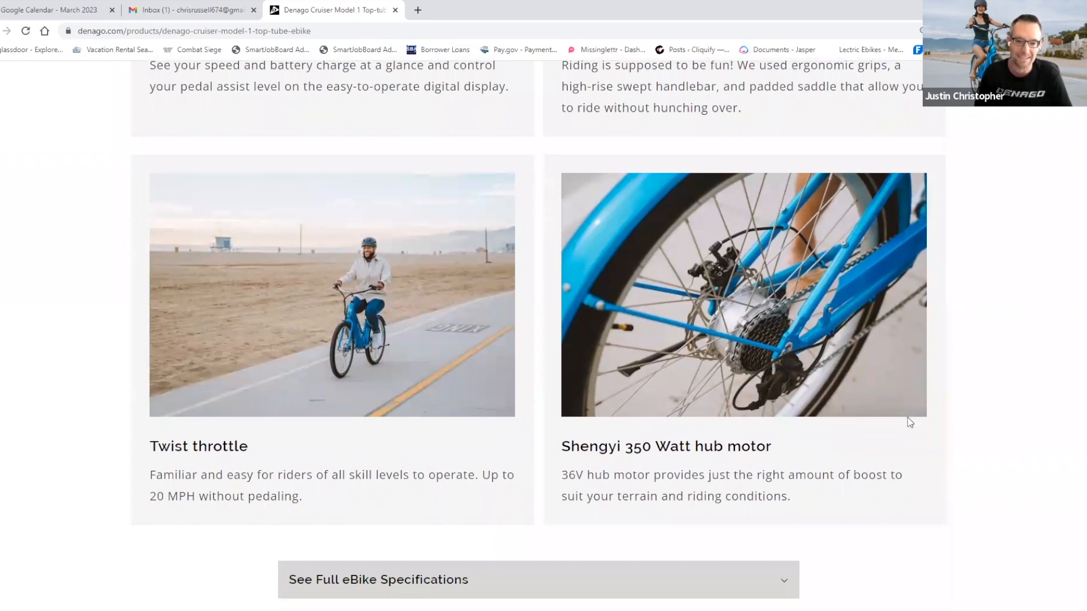
pyautogui.scroll(-1, 908, 416)
pyautogui.scroll(-4, 908, 416)
pyautogui.scroll(-2, 907, 416)
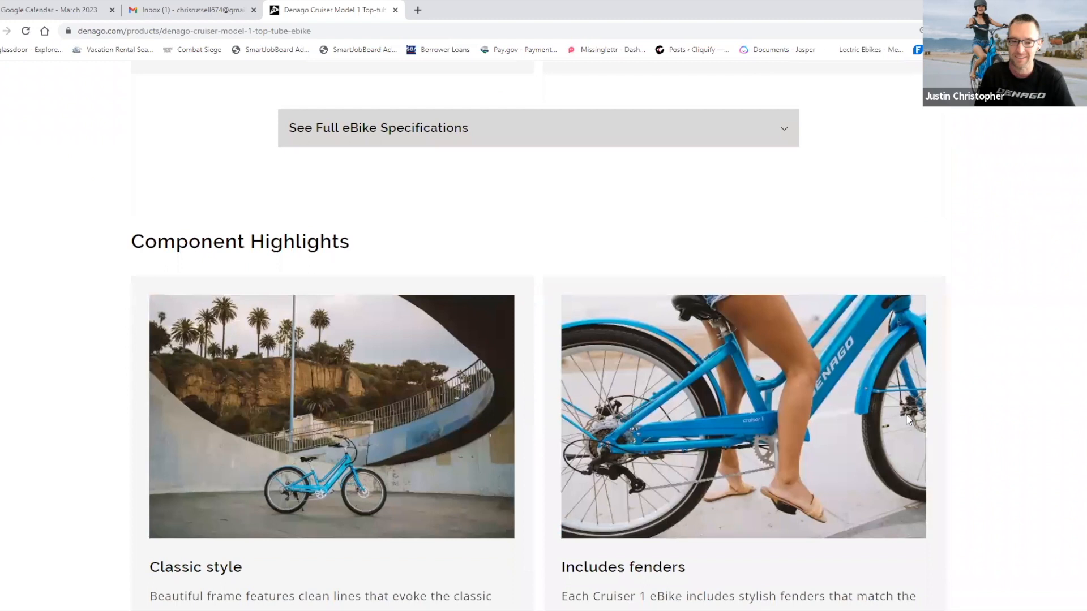
pyautogui.scroll(-1, 907, 417)
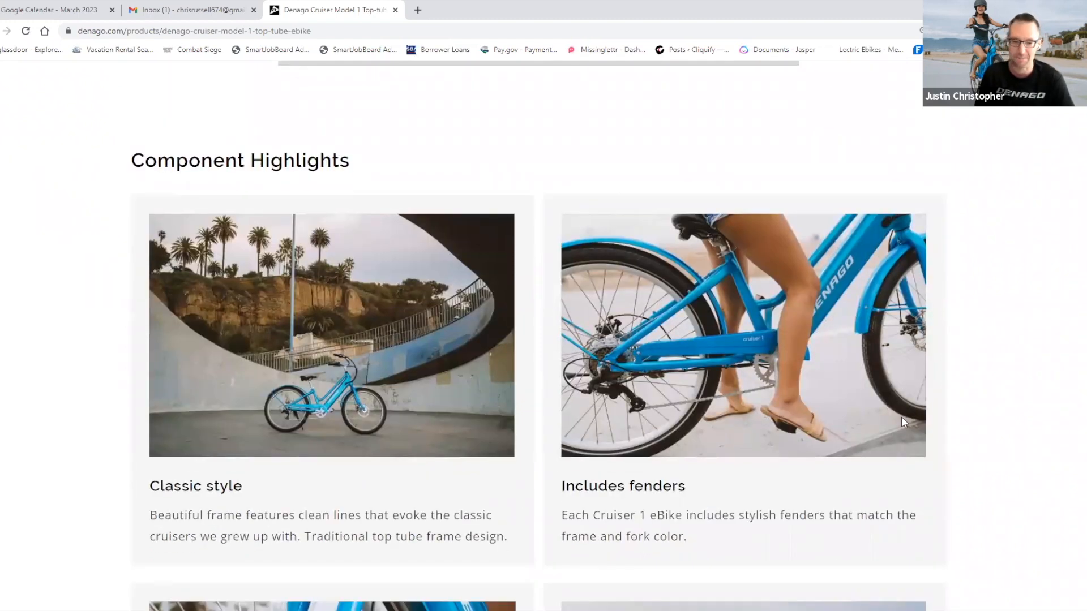
pyautogui.scroll(-2, 901, 418)
pyautogui.scroll(-2, 901, 417)
pyautogui.scroll(-2, 901, 414)
pyautogui.scroll(-3, 903, 420)
pyautogui.scroll(-1, 903, 420)
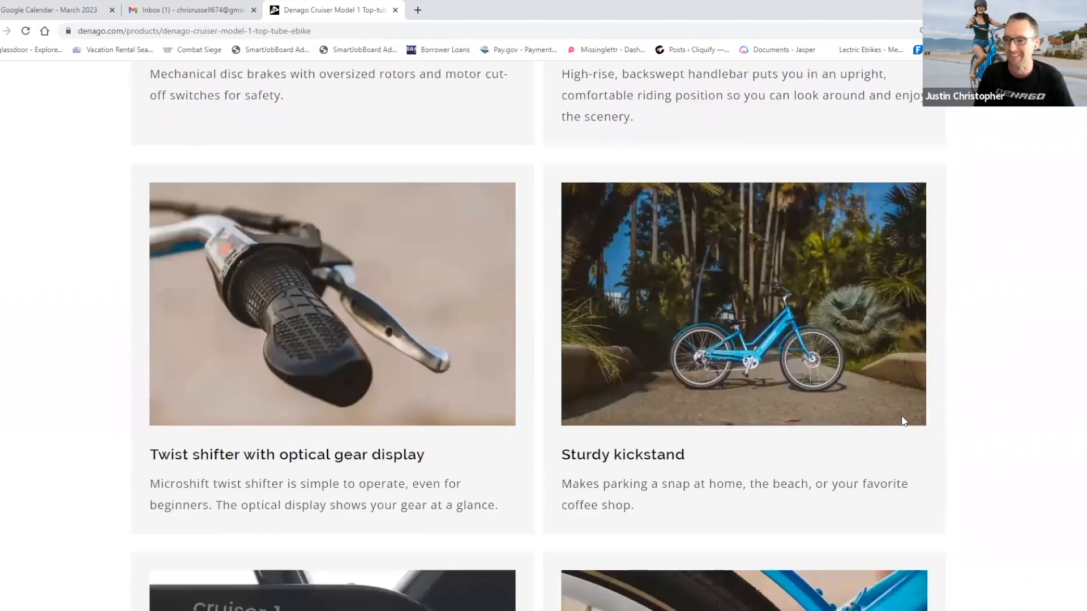
pyautogui.scroll(-1, 903, 421)
pyautogui.scroll(-1, 903, 421)
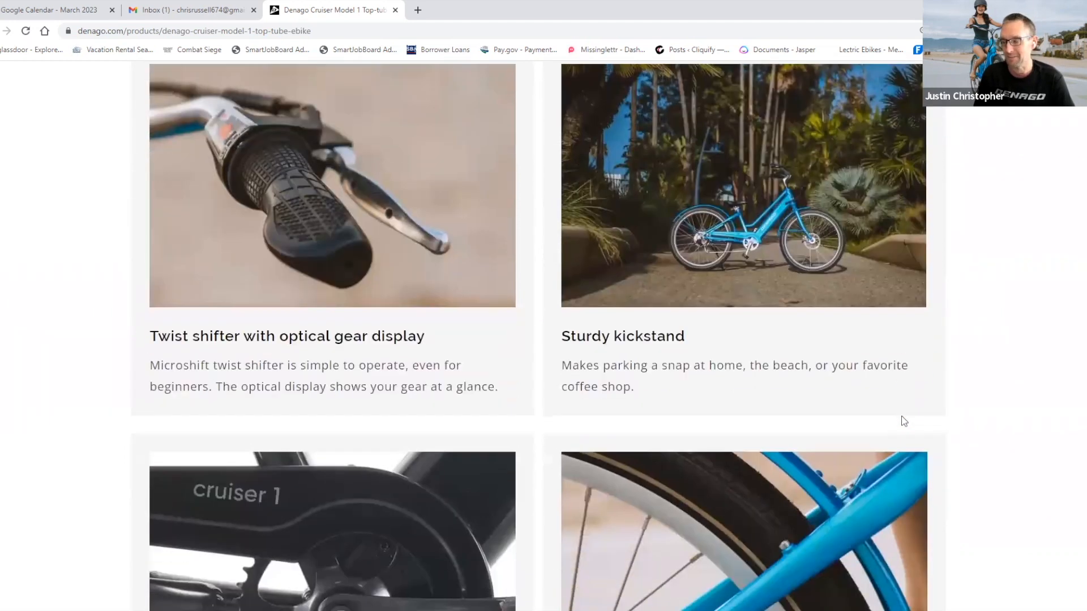
pyautogui.scroll(-1, 903, 421)
pyautogui.scroll(-1, 902, 421)
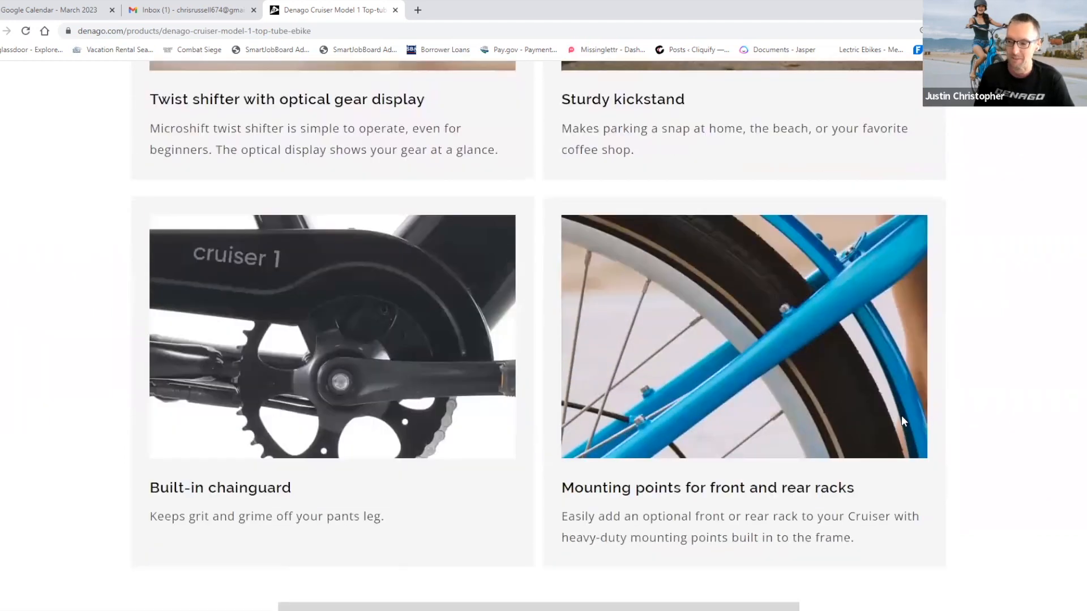
pyautogui.scroll(-2, 903, 420)
pyautogui.scroll(-2, 903, 421)
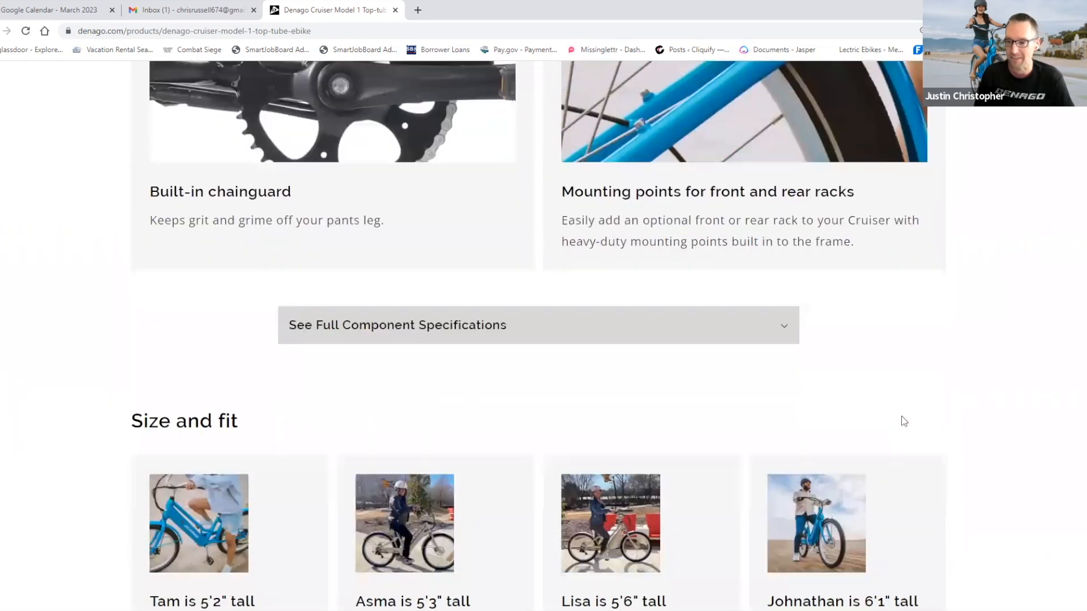
pyautogui.scroll(-1, 903, 421)
pyautogui.scroll(-1, 902, 420)
pyautogui.scroll(-1, 959, 420)
pyautogui.scroll(-2, 959, 420)
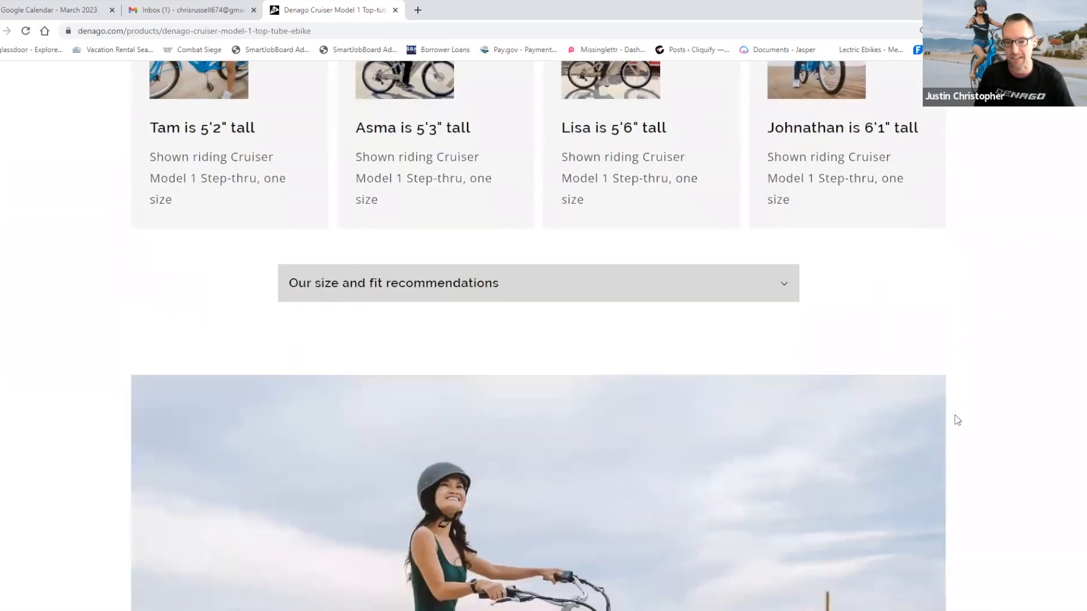
pyautogui.scroll(-2, 959, 419)
pyautogui.scroll(-2, 959, 420)
pyautogui.scroll(-2, 956, 421)
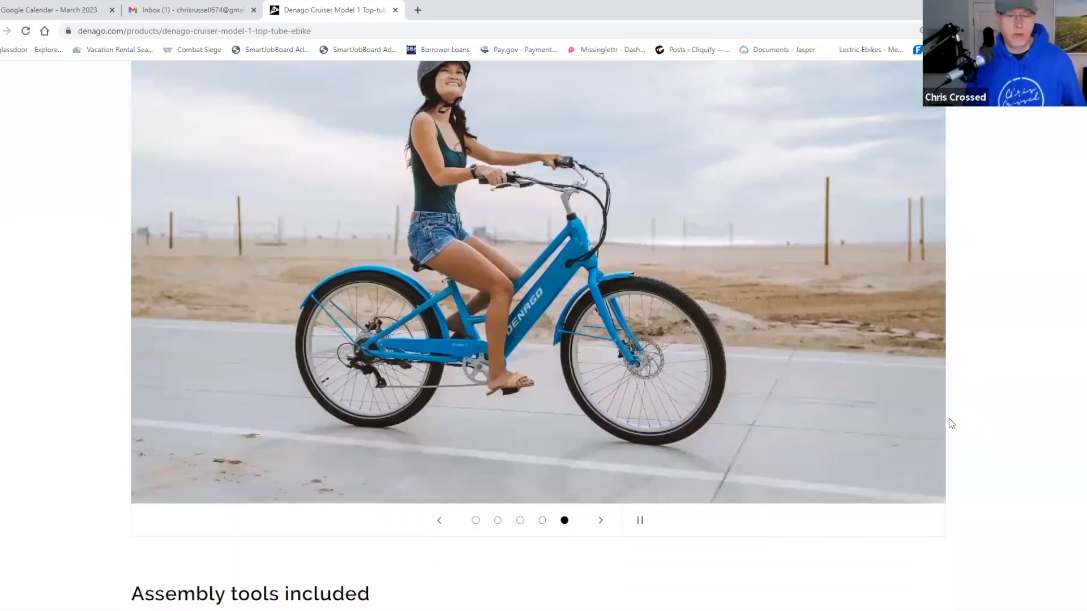
pyautogui.scroll(4, 948, 419)
pyautogui.scroll(5, 948, 419)
pyautogui.scroll(4, 945, 417)
pyautogui.scroll(4, 936, 408)
pyautogui.scroll(5, 938, 412)
pyautogui.scroll(5, 938, 413)
pyautogui.scroll(5, 937, 412)
pyautogui.scroll(5, 938, 412)
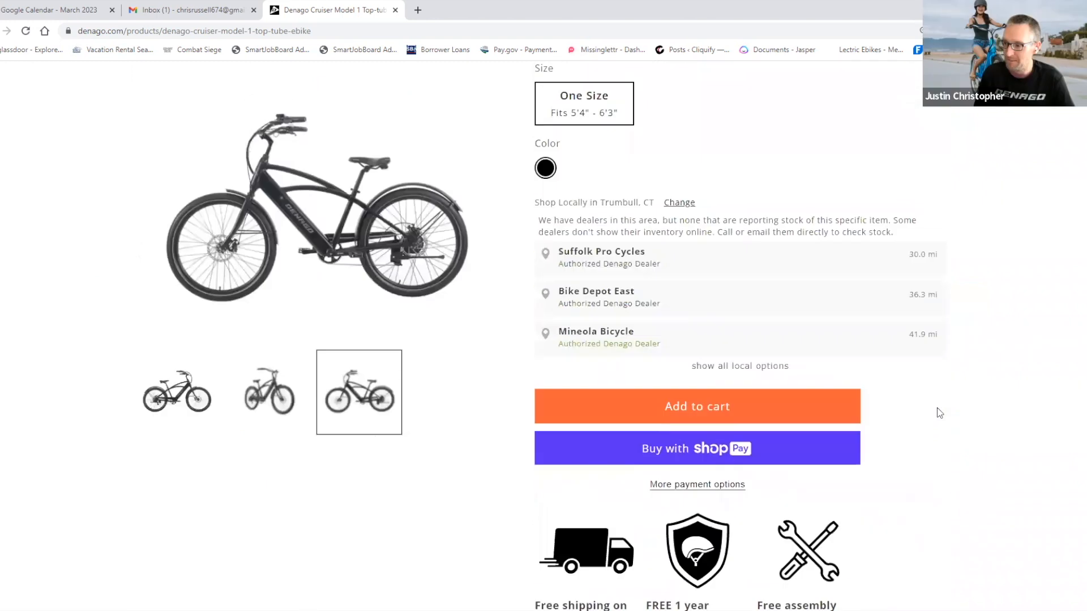
pyautogui.scroll(3, 938, 414)
pyautogui.scroll(-2, 938, 414)
pyautogui.scroll(-1, 939, 414)
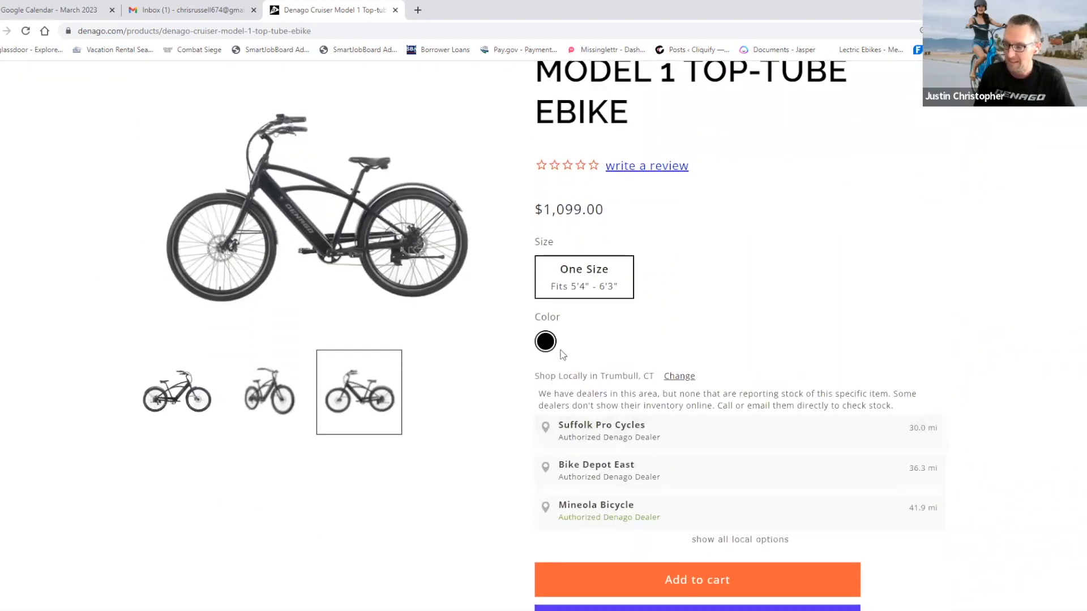
pyautogui.scroll(3, 629, 327)
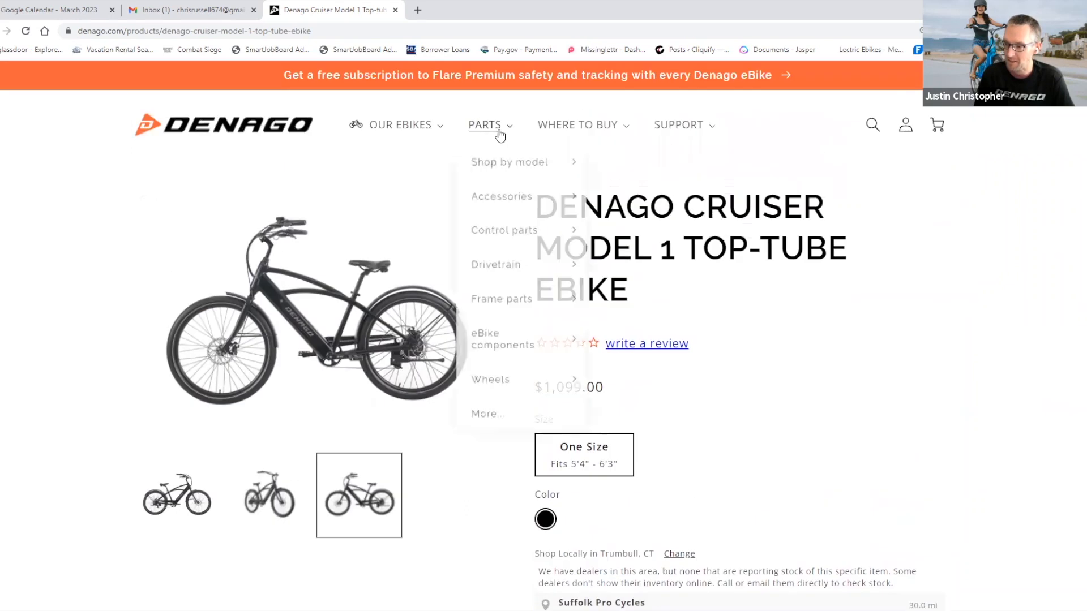
# Step: Open the Cruiser 1 Step-thru page and preview it in pink, blue, then back to grey
pyautogui.moveTo(395, 124)
pyautogui.click(532, 219)
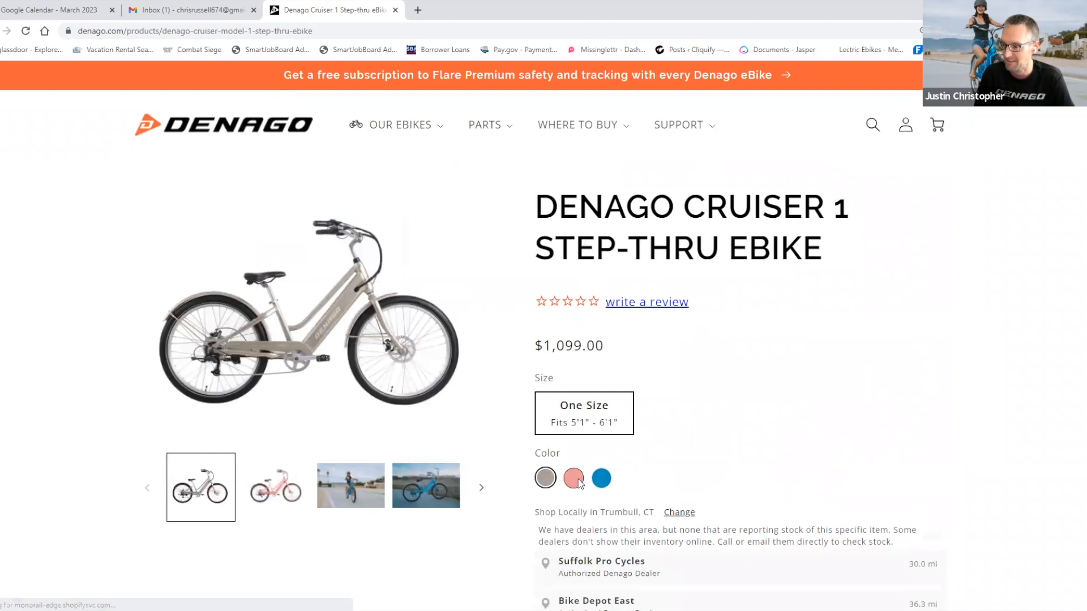
pyautogui.click(575, 480)
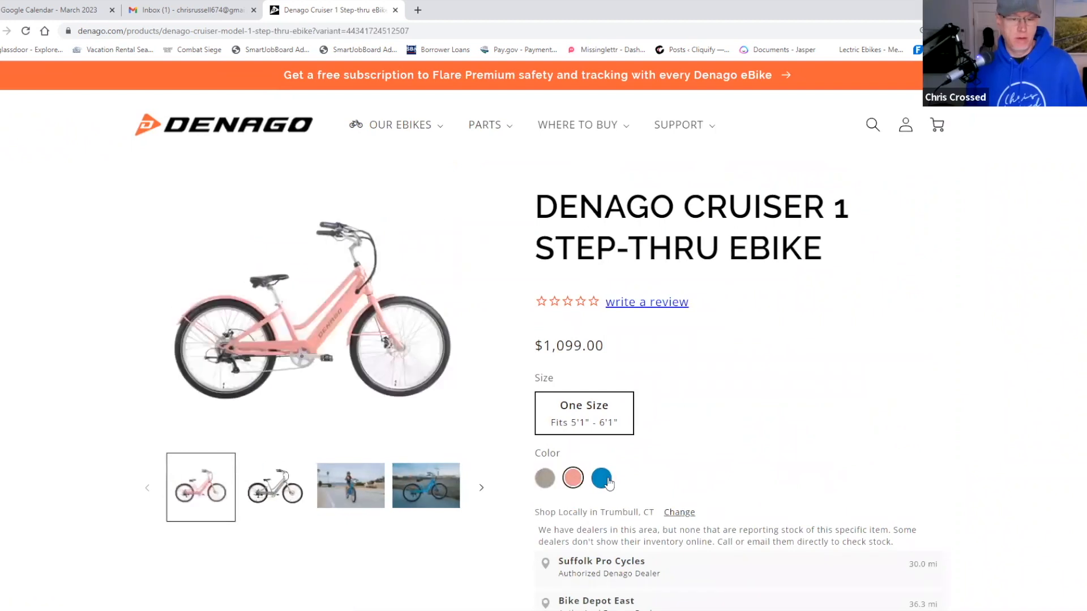
pyautogui.click(602, 479)
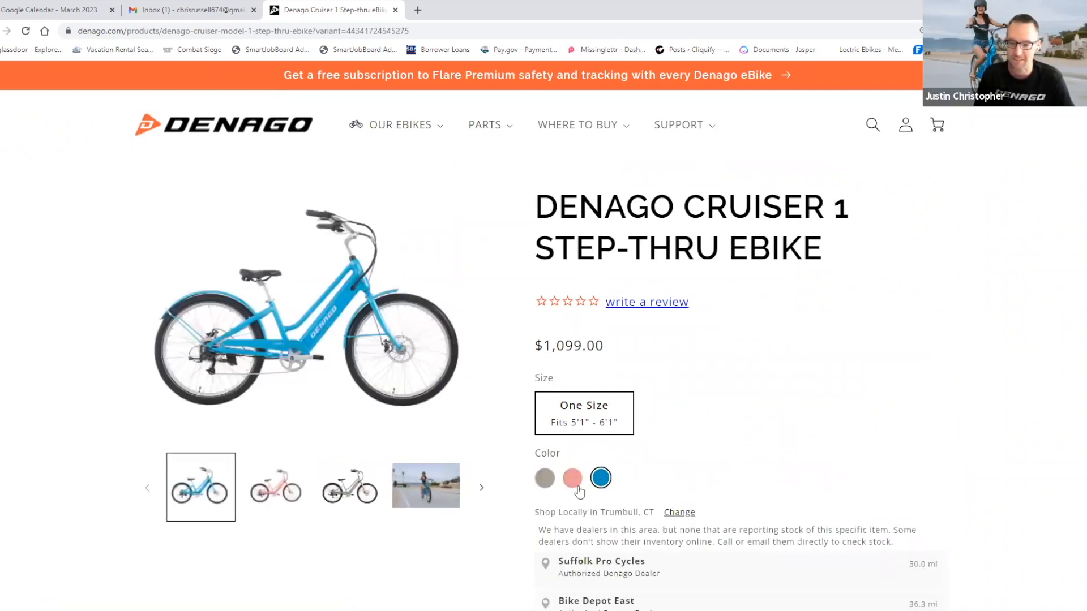
pyautogui.click(545, 480)
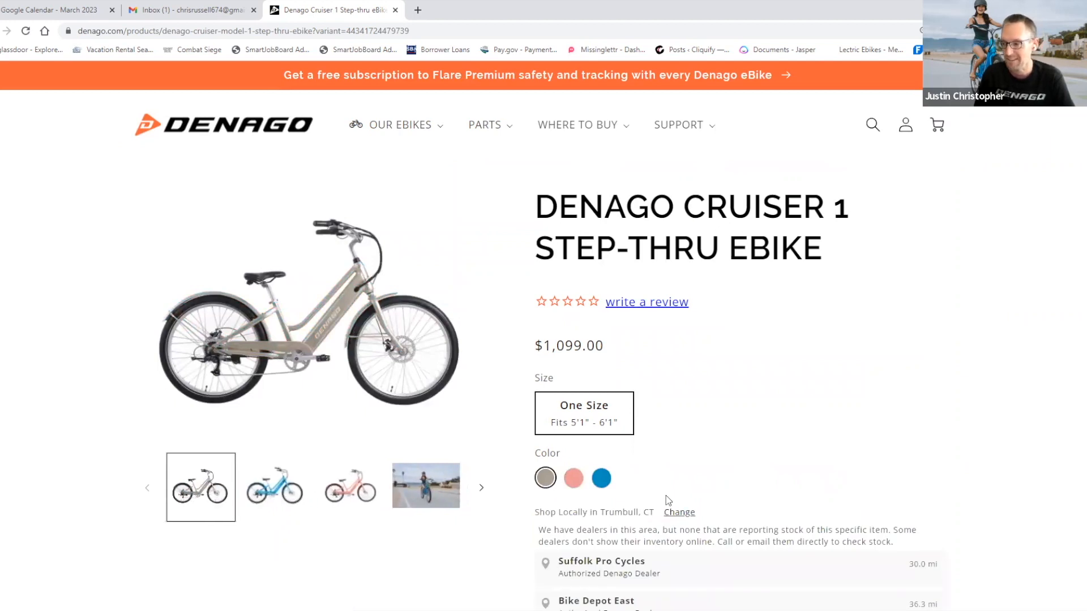
pyautogui.scroll(-1, 723, 455)
pyautogui.scroll(-5, 723, 455)
pyautogui.scroll(-5, 722, 454)
pyautogui.scroll(-5, 722, 455)
pyautogui.scroll(-3, 723, 454)
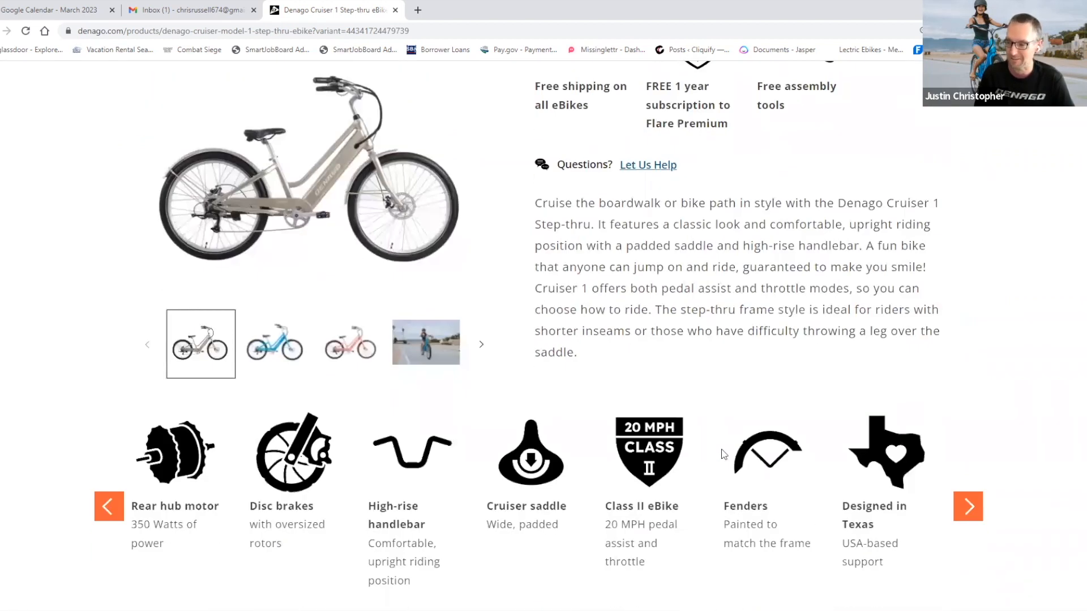
pyautogui.scroll(-3, 723, 454)
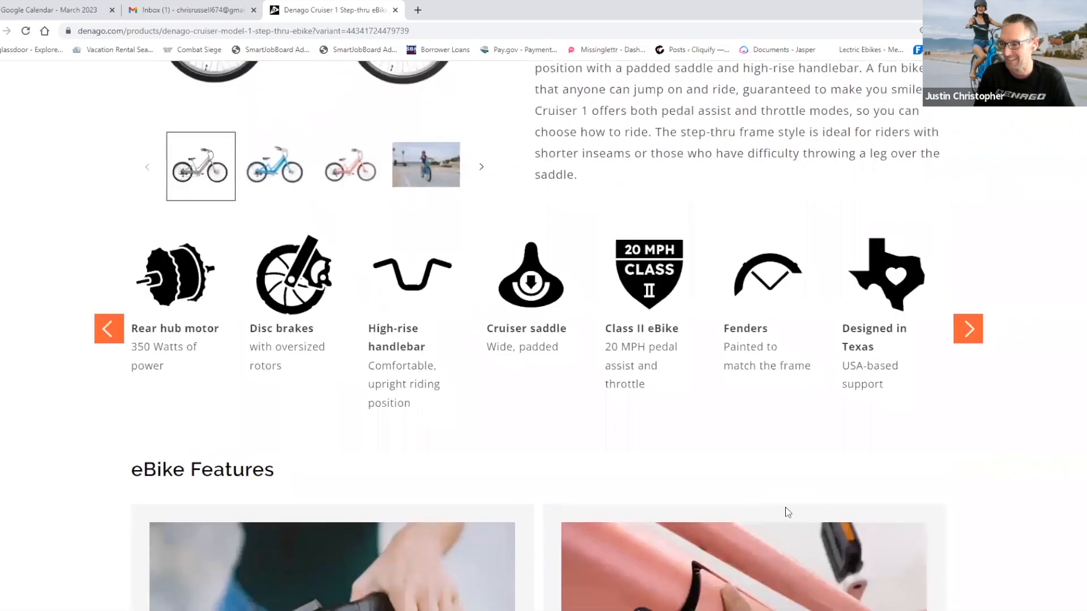
pyautogui.scroll(-3, 785, 507)
pyautogui.scroll(-4, 785, 507)
pyautogui.scroll(-4, 786, 507)
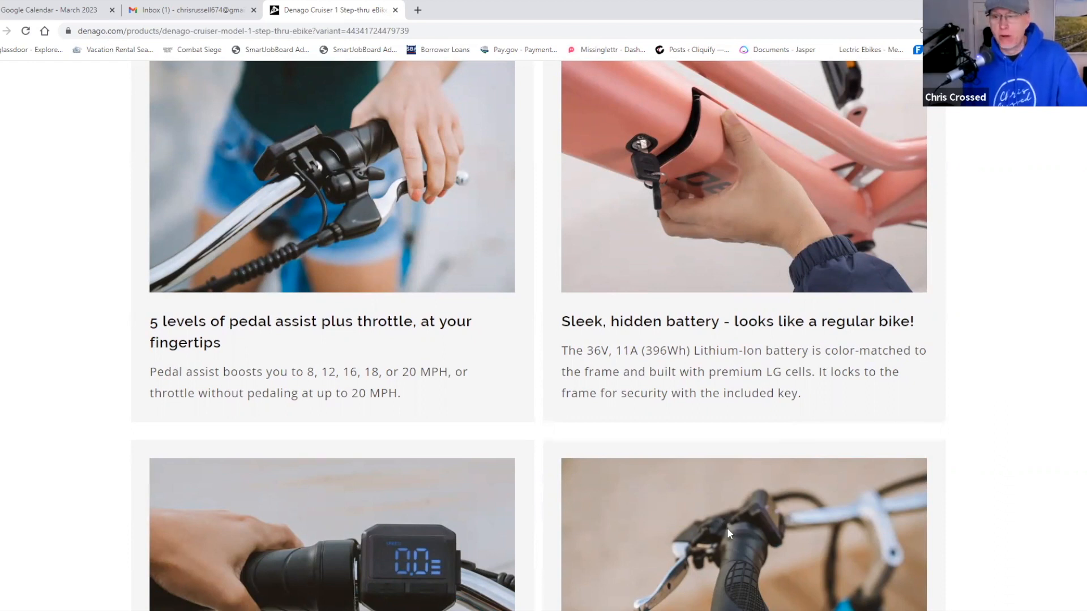
pyautogui.scroll(-4, 692, 524)
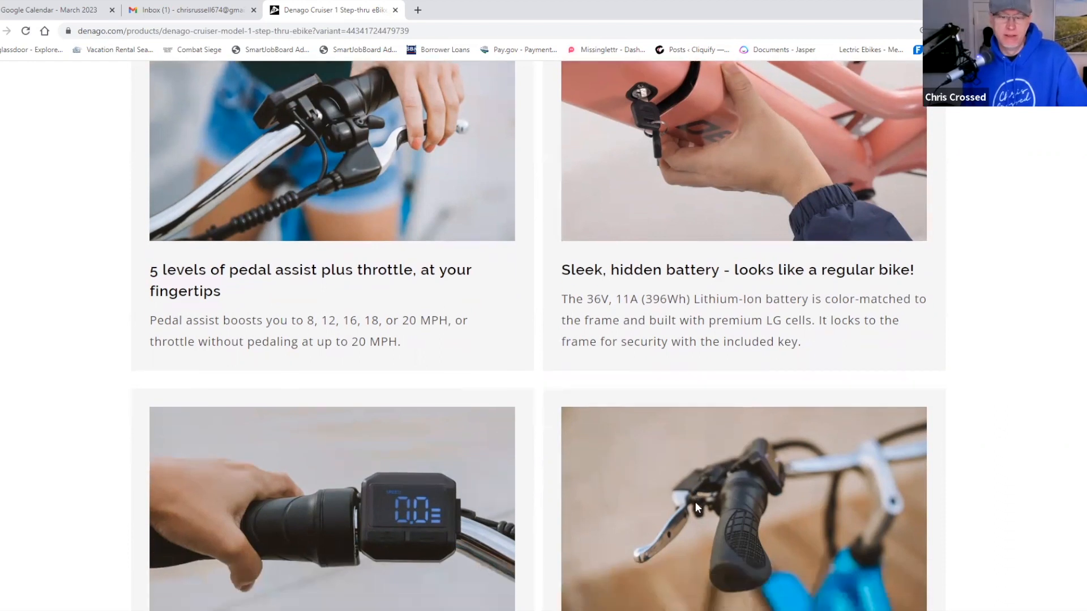
pyautogui.scroll(-4, 693, 518)
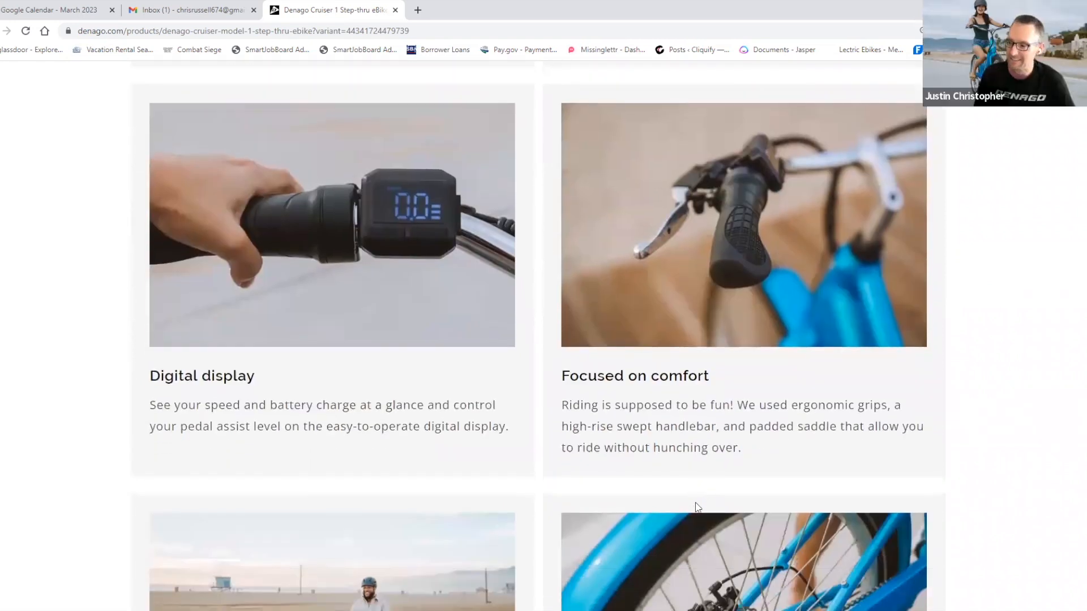
pyautogui.scroll(-2, 696, 507)
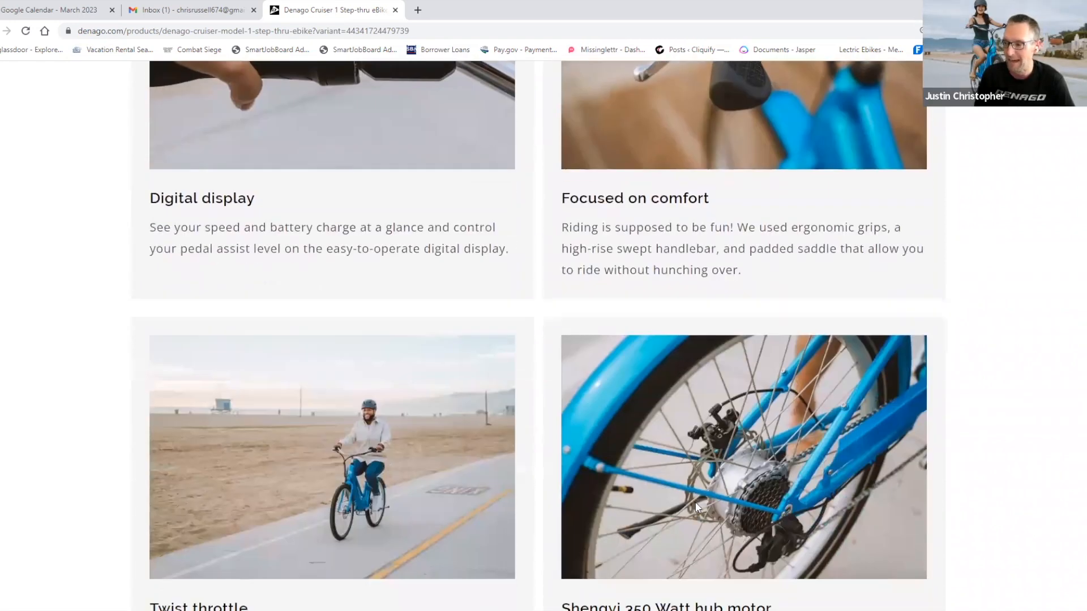
pyautogui.scroll(-3, 697, 507)
pyautogui.scroll(-2, 696, 508)
pyautogui.scroll(-2, 696, 508)
pyautogui.scroll(-2, 695, 502)
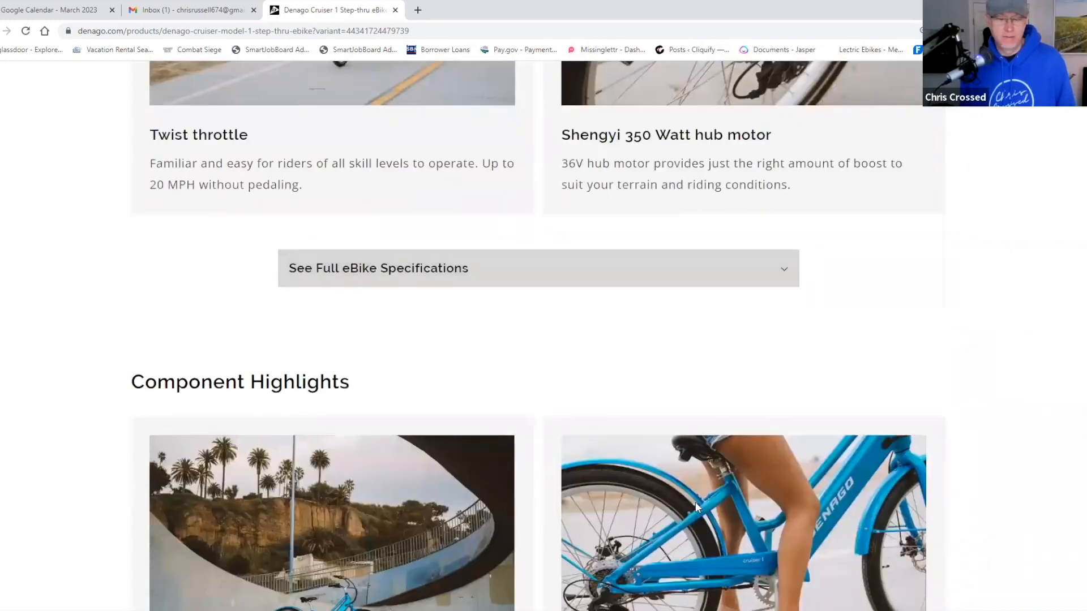
pyautogui.scroll(-2, 695, 501)
pyautogui.scroll(-1, 696, 502)
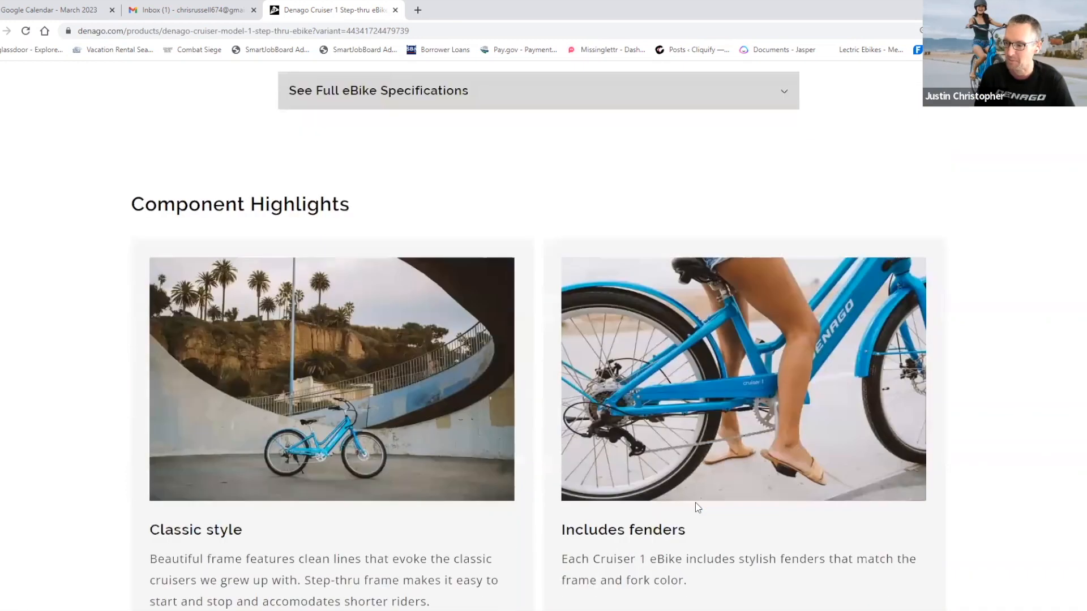
pyautogui.scroll(-1, 695, 508)
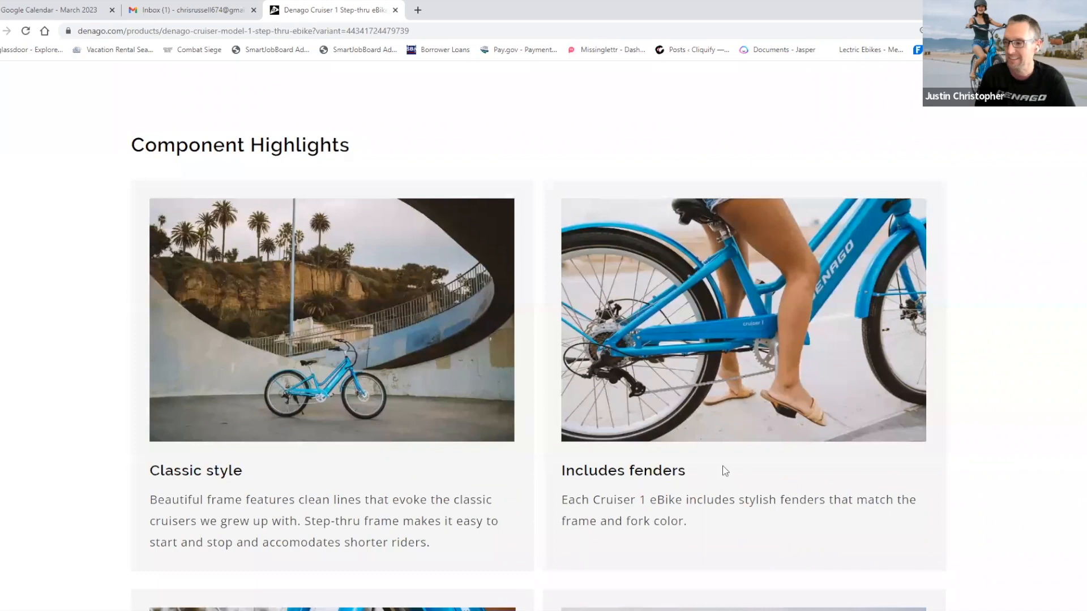
pyautogui.scroll(-2, 723, 496)
pyautogui.scroll(-2, 724, 495)
pyautogui.scroll(-2, 724, 496)
pyautogui.scroll(2, 724, 496)
pyautogui.scroll(-2, 724, 496)
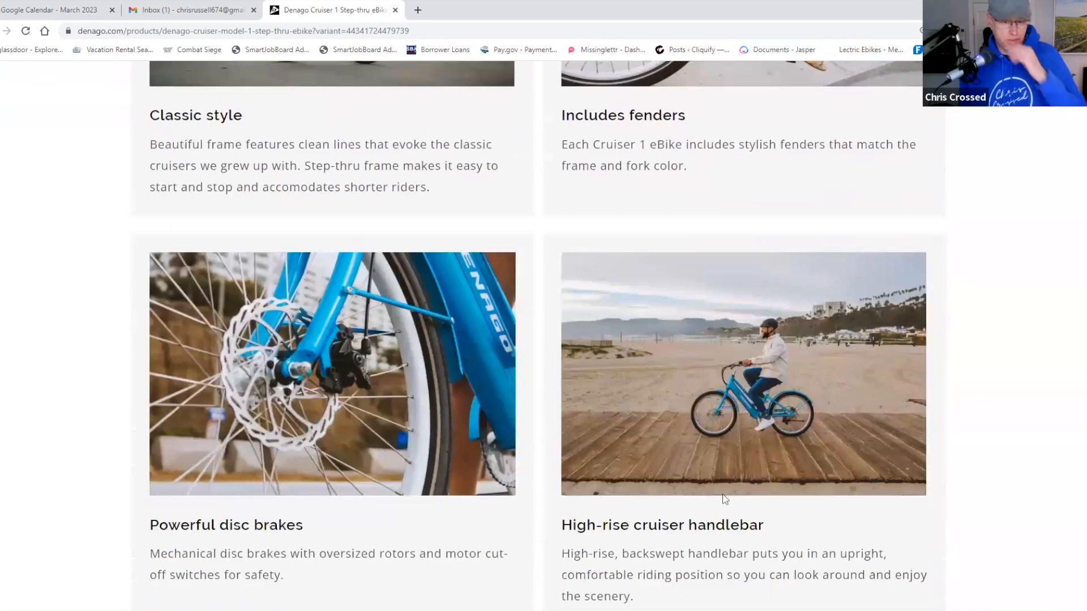
pyautogui.scroll(-2, 722, 494)
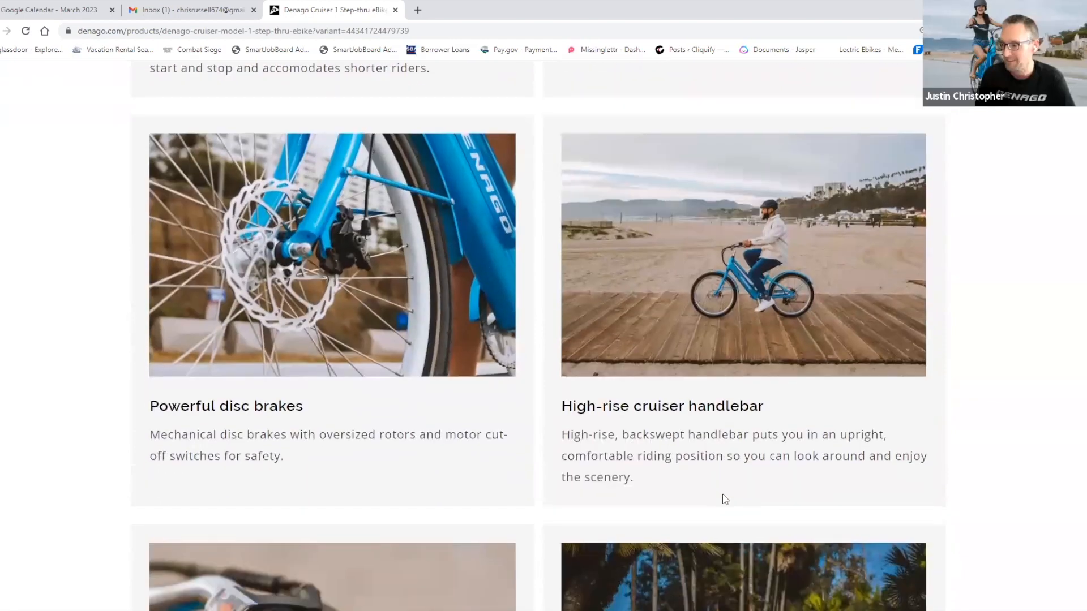
pyautogui.scroll(-2, 722, 494)
pyautogui.scroll(-2, 722, 494)
pyautogui.scroll(-2, 722, 493)
pyautogui.scroll(4, 722, 493)
pyautogui.scroll(3, 722, 493)
pyautogui.scroll(6, 722, 494)
pyautogui.scroll(6, 723, 493)
pyautogui.scroll(5, 723, 495)
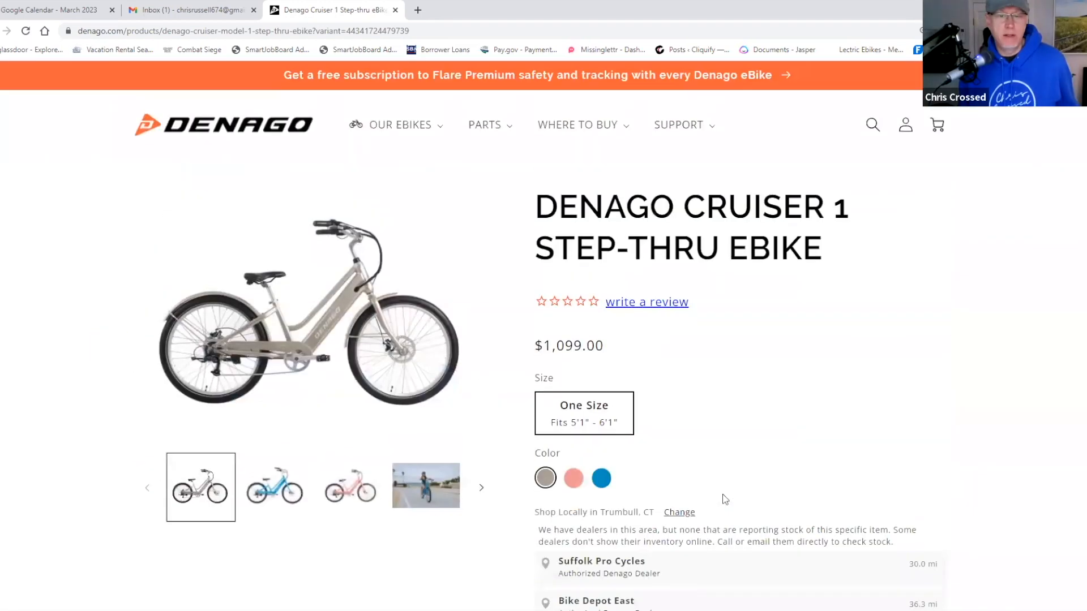
pyautogui.scroll(2, 722, 494)
# Step: Open the City Model 2 Top Tube page from Our Ebikes and browse its product photos
pyautogui.click(400, 124)
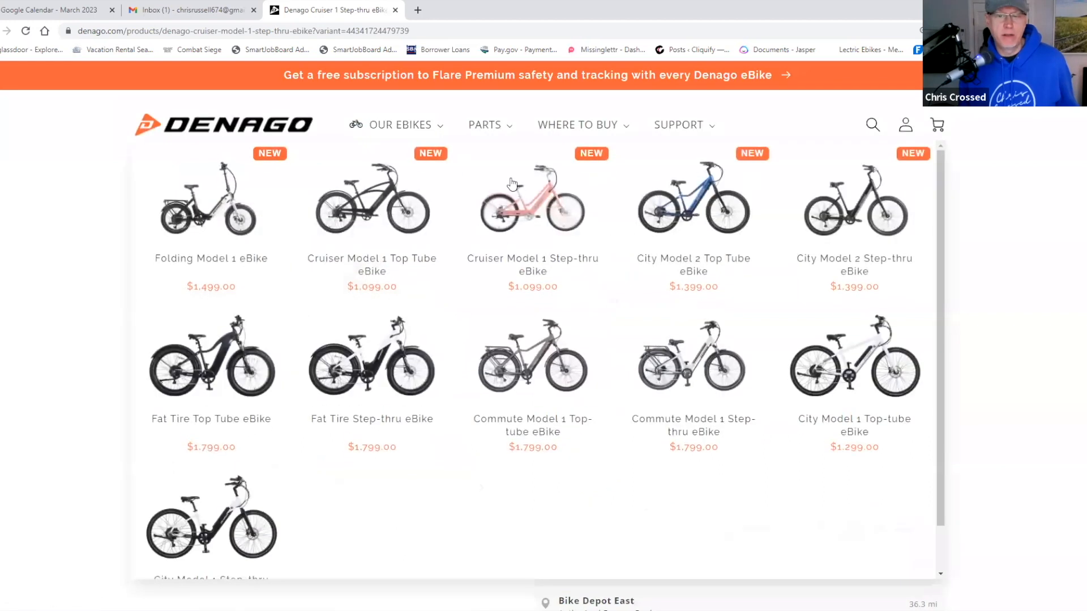
pyautogui.click(696, 207)
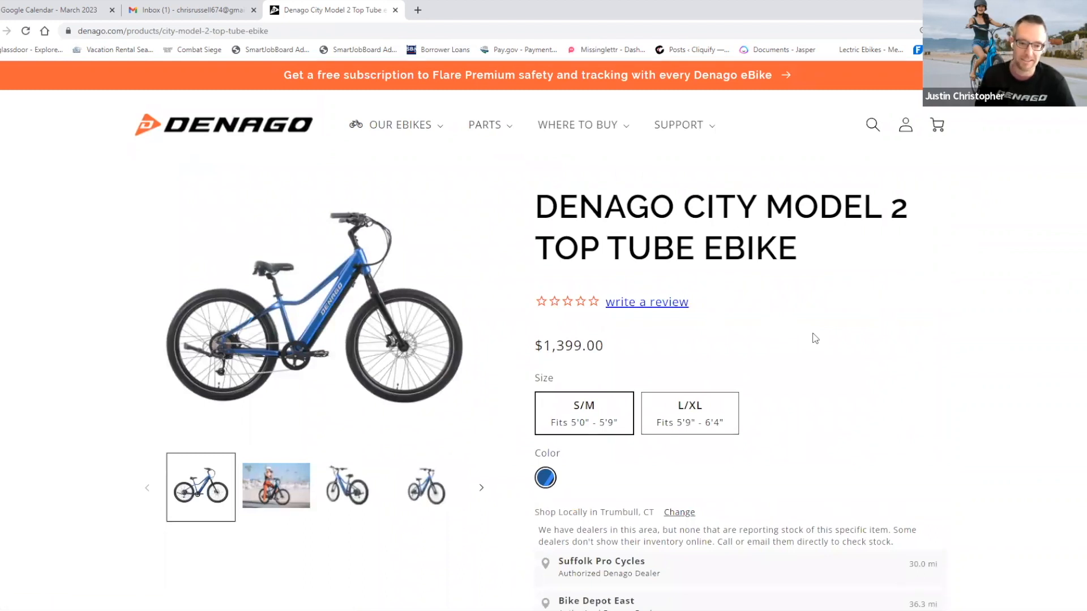
pyautogui.scroll(-2, 813, 338)
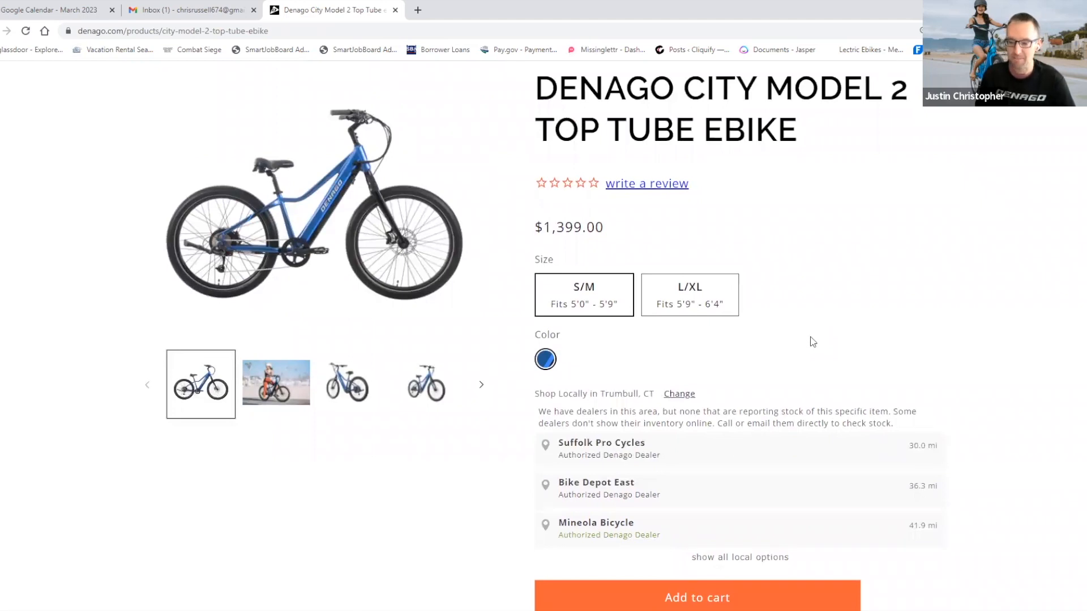
pyautogui.click(276, 382)
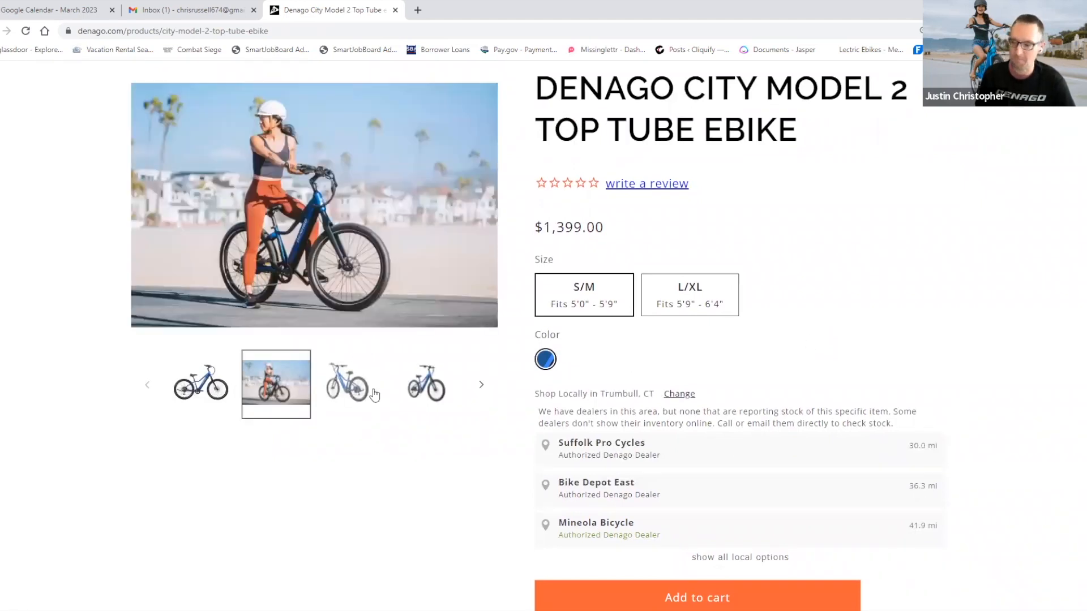
pyautogui.click(350, 385)
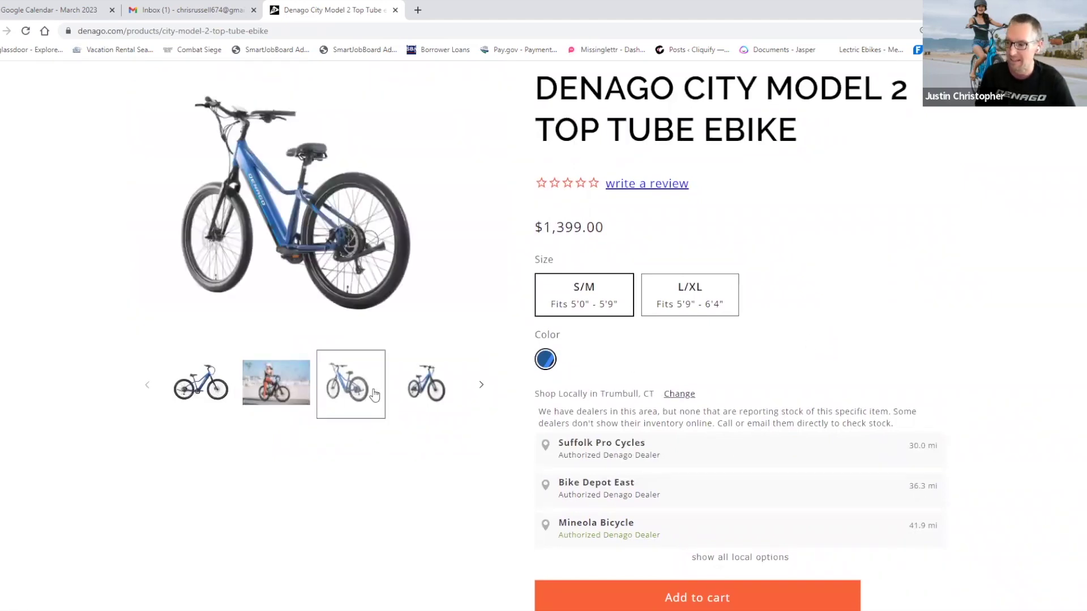
pyautogui.click(421, 386)
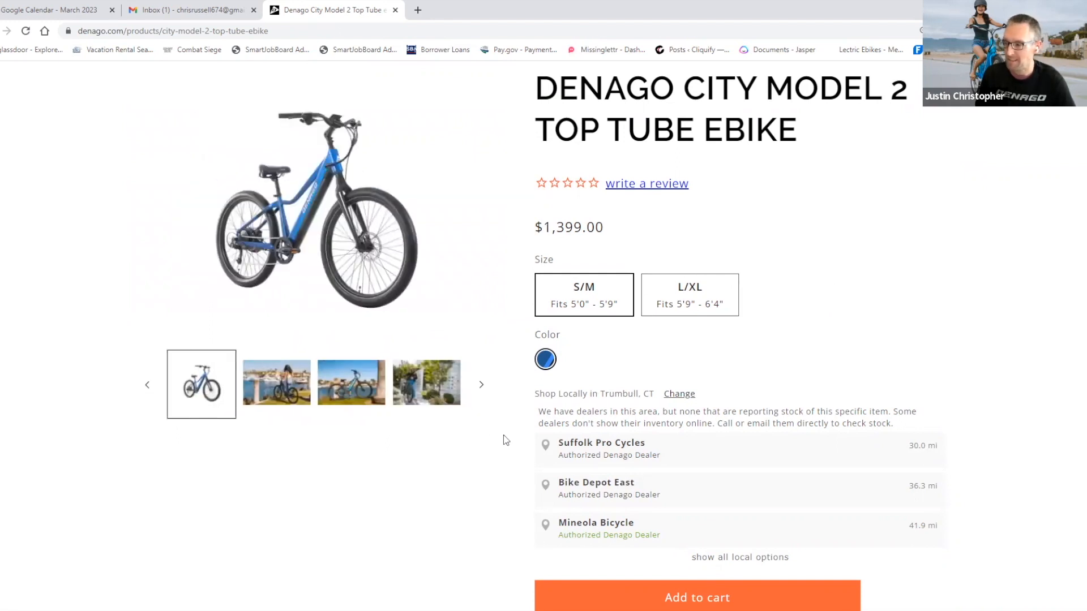
pyautogui.scroll(-3, 882, 366)
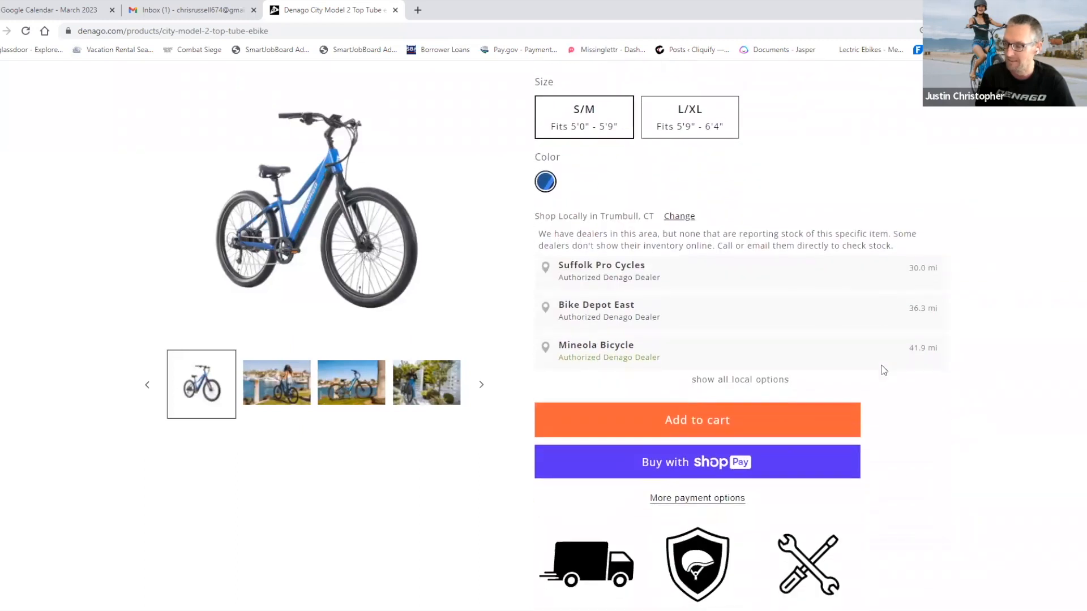
pyautogui.scroll(-3, 881, 365)
pyautogui.scroll(-3, 882, 366)
pyautogui.scroll(-2, 881, 365)
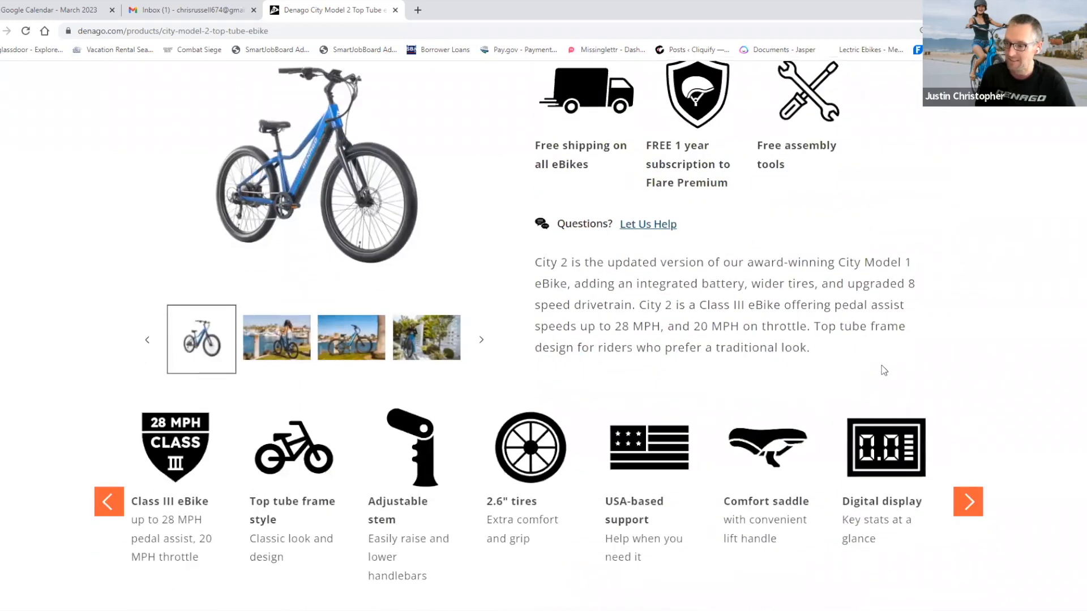
pyautogui.scroll(-2, 881, 365)
pyautogui.scroll(-2, 882, 365)
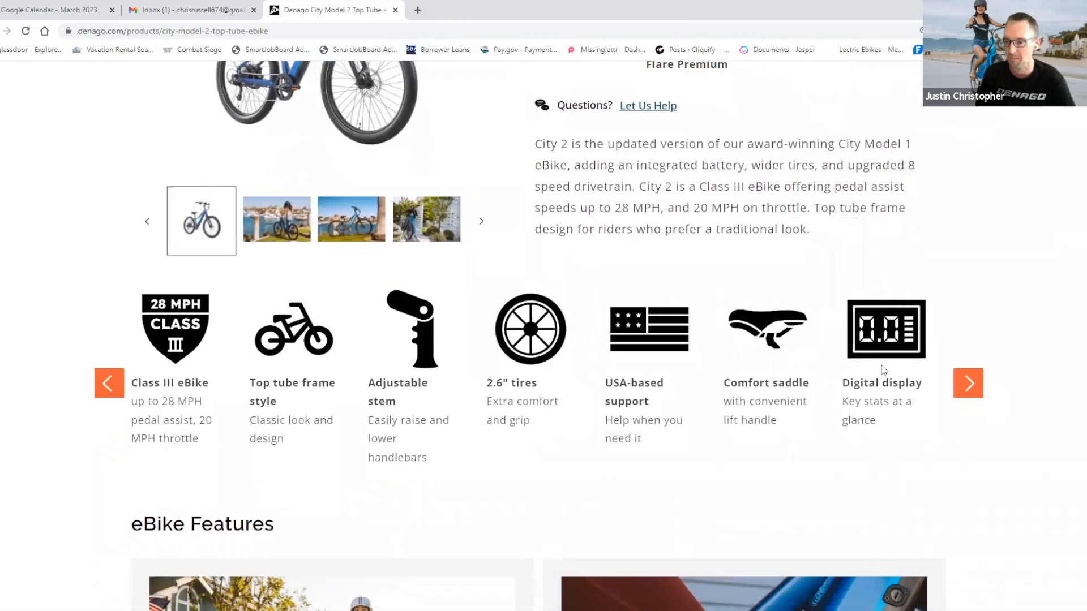
# Step: Advance the feature highlights carousel to show Hydraulic disc brakes
pyautogui.moveTo(214, 435); pyautogui.dragTo(610, 423)
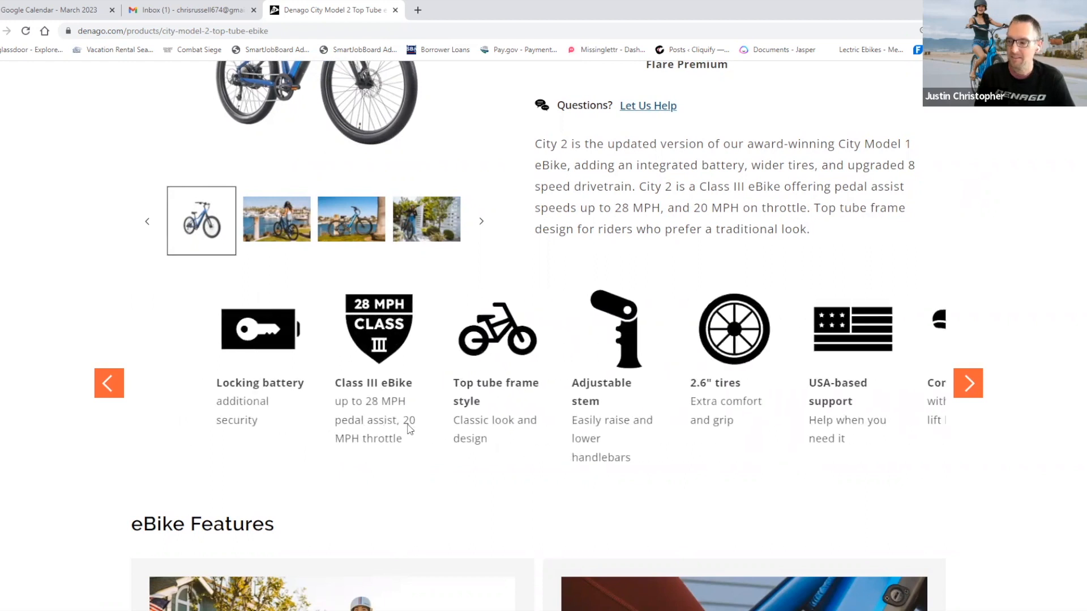
pyautogui.click(968, 387)
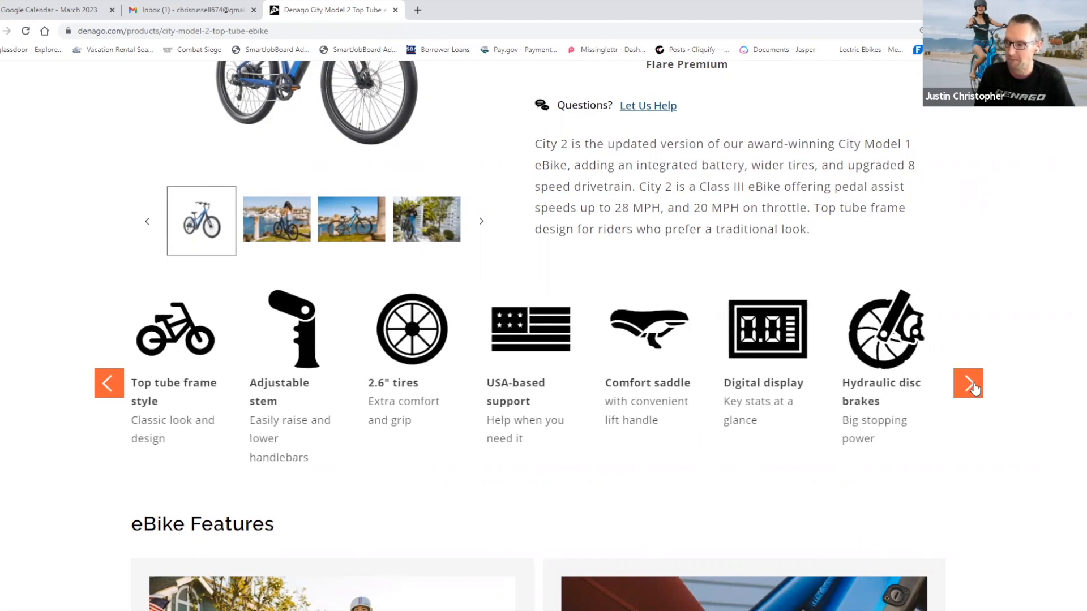
pyautogui.scroll(3, 972, 388)
pyautogui.scroll(2, 972, 387)
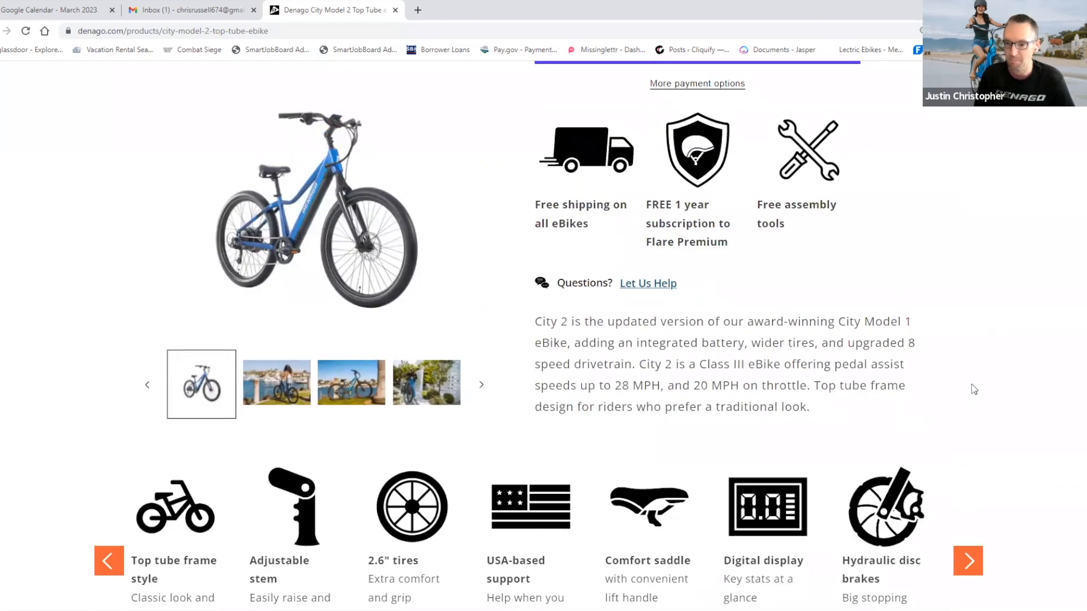
pyautogui.scroll(-2, 973, 389)
pyautogui.scroll(-3, 973, 390)
pyautogui.scroll(-3, 973, 389)
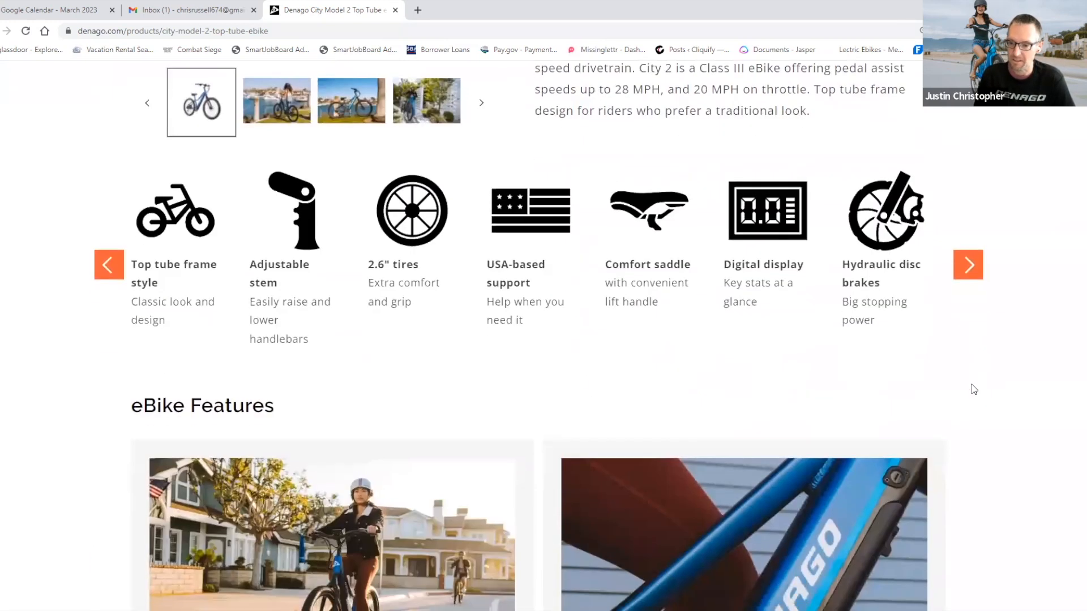
pyautogui.scroll(-2, 973, 388)
pyautogui.scroll(-1, 973, 388)
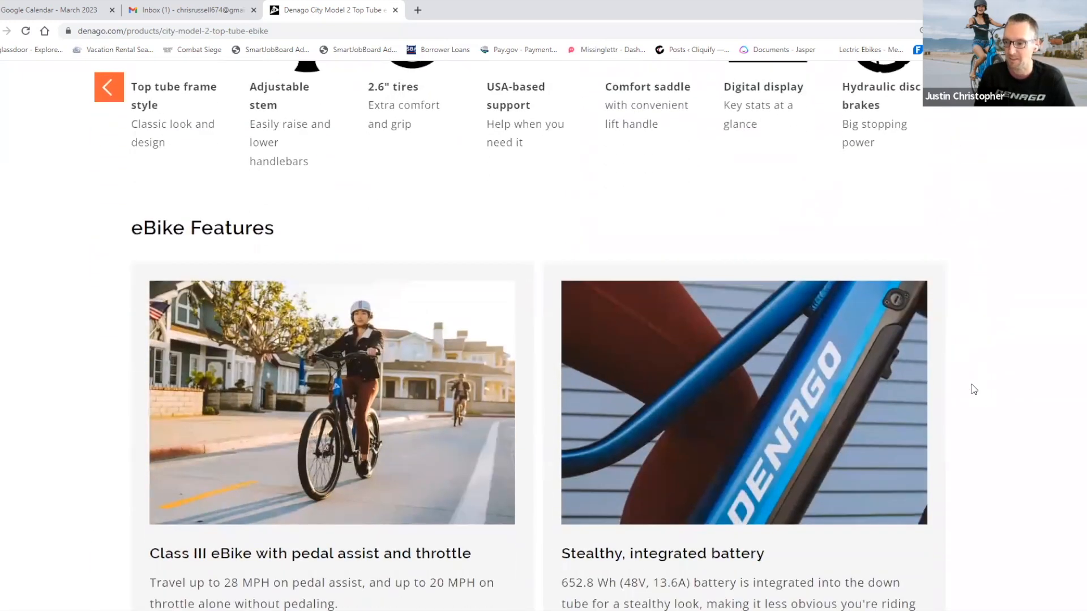
pyautogui.scroll(-2, 973, 388)
pyautogui.scroll(-3, 973, 389)
pyautogui.scroll(-1, 973, 390)
pyautogui.scroll(-1, 973, 388)
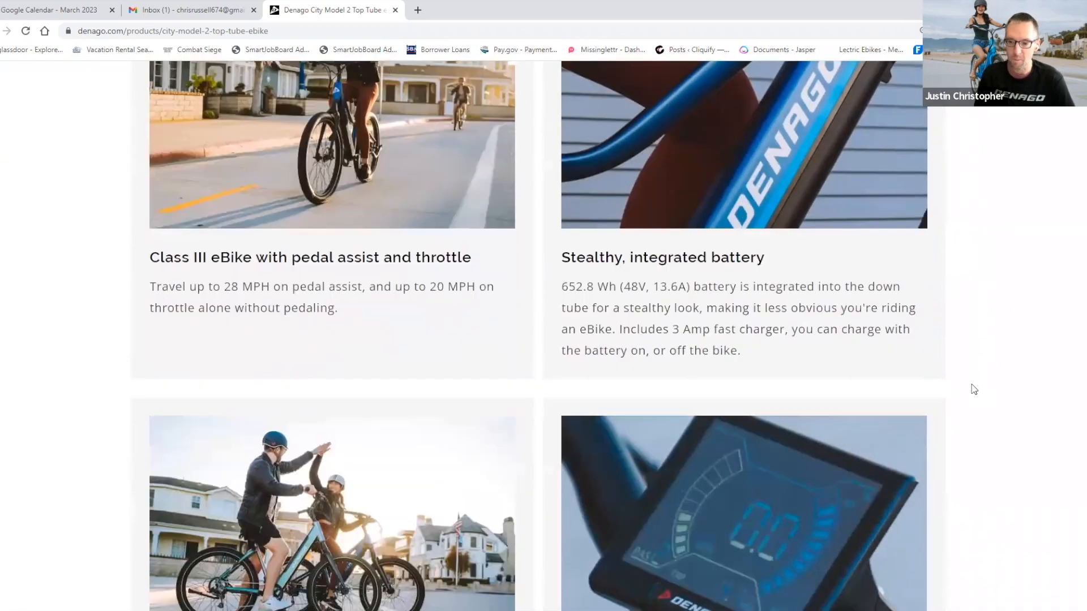
pyautogui.scroll(-2, 974, 389)
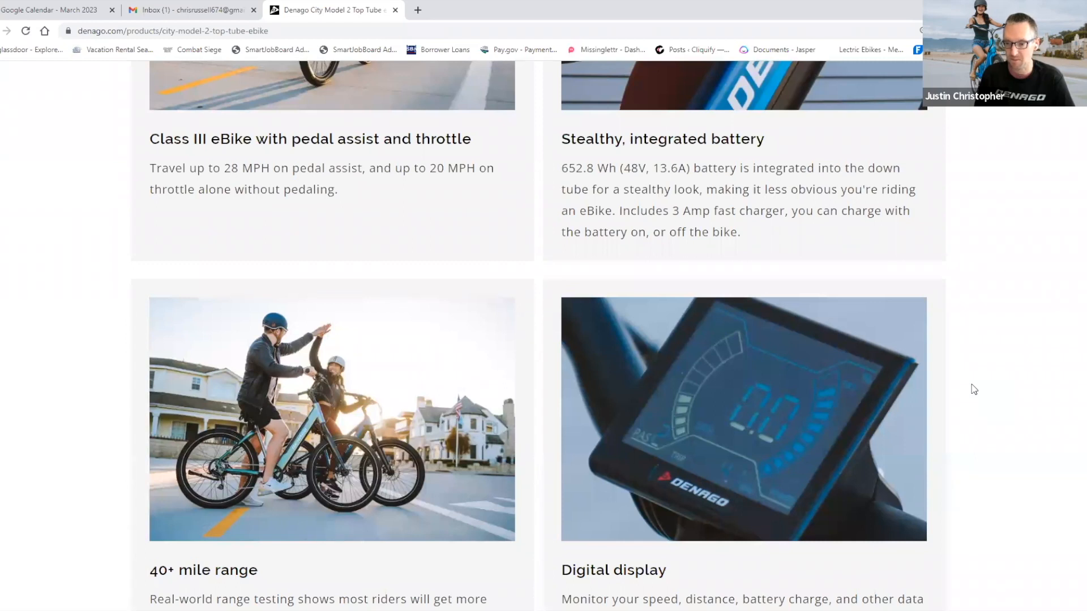
pyautogui.scroll(-2, 973, 389)
pyautogui.scroll(-2, 973, 389)
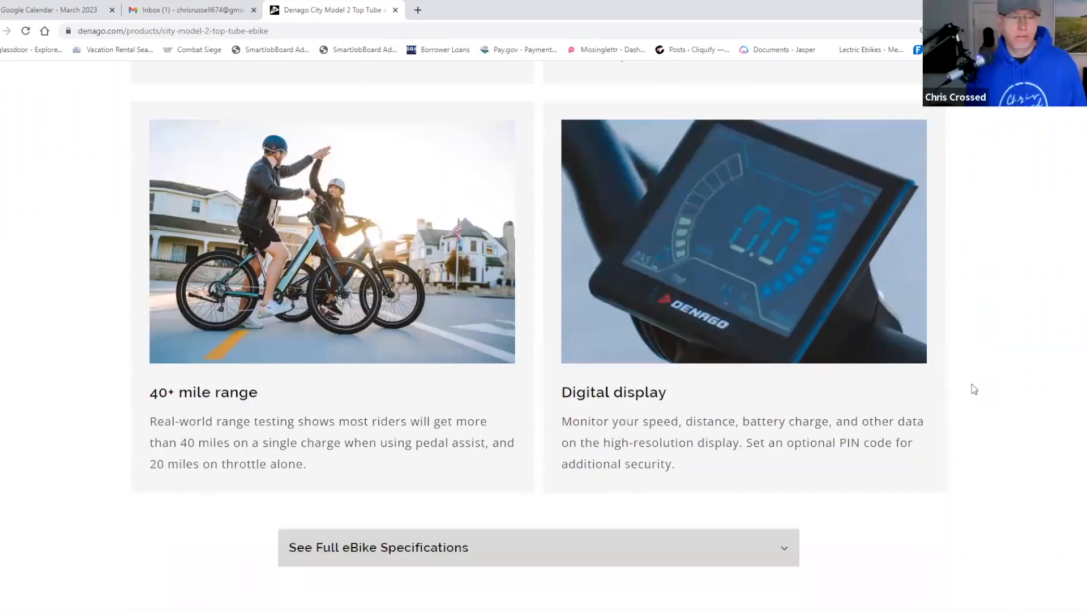
pyautogui.scroll(-1, 973, 389)
pyautogui.scroll(-1, 974, 388)
pyautogui.scroll(-2, 973, 389)
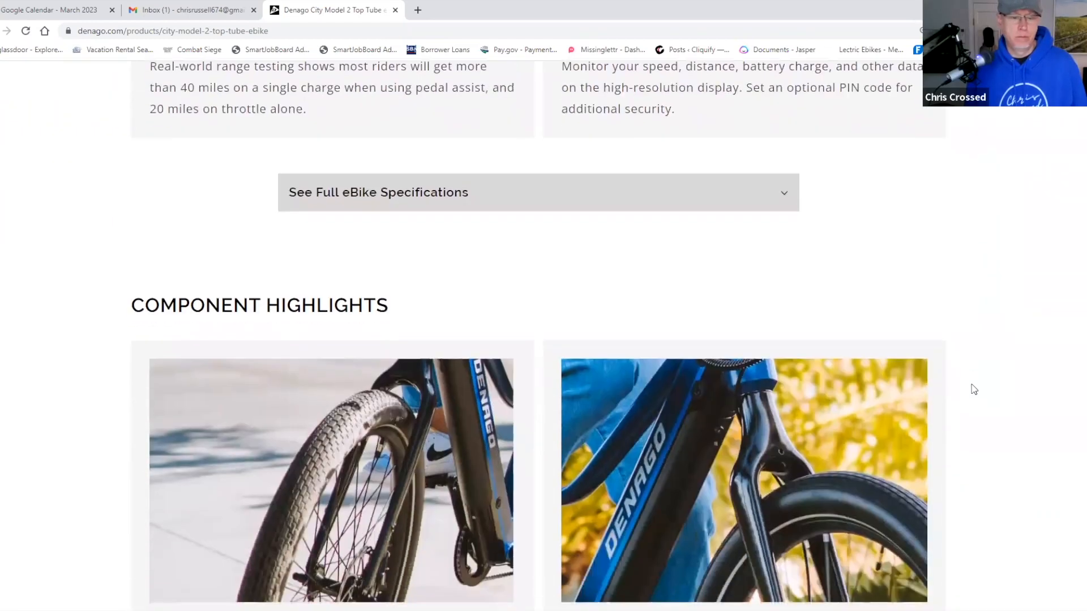
pyautogui.scroll(-1, 974, 389)
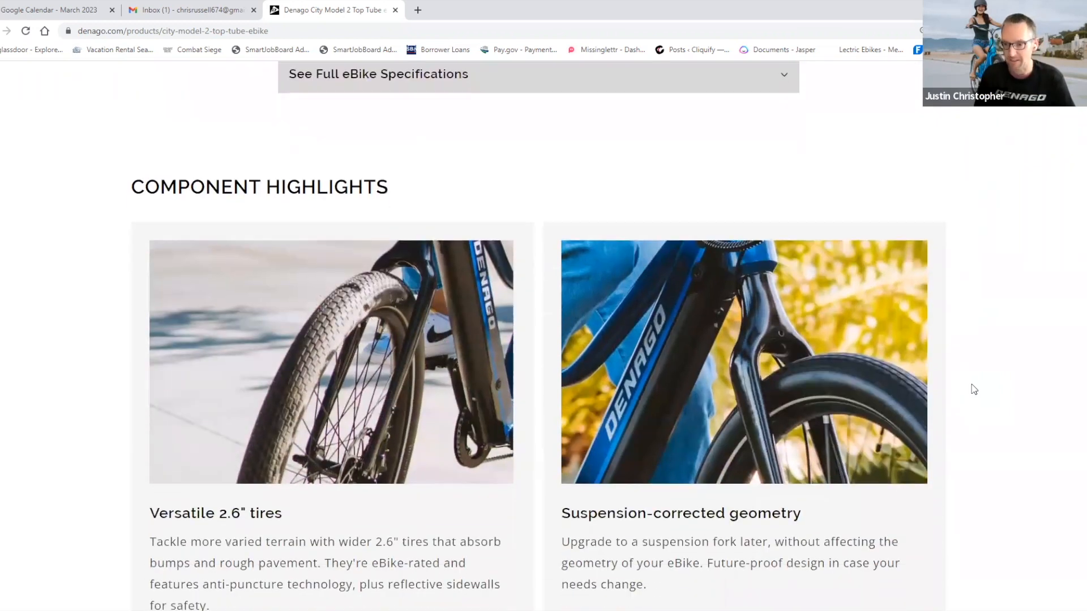
pyautogui.scroll(-1, 973, 389)
pyautogui.scroll(2, 973, 389)
pyautogui.scroll(3, 973, 389)
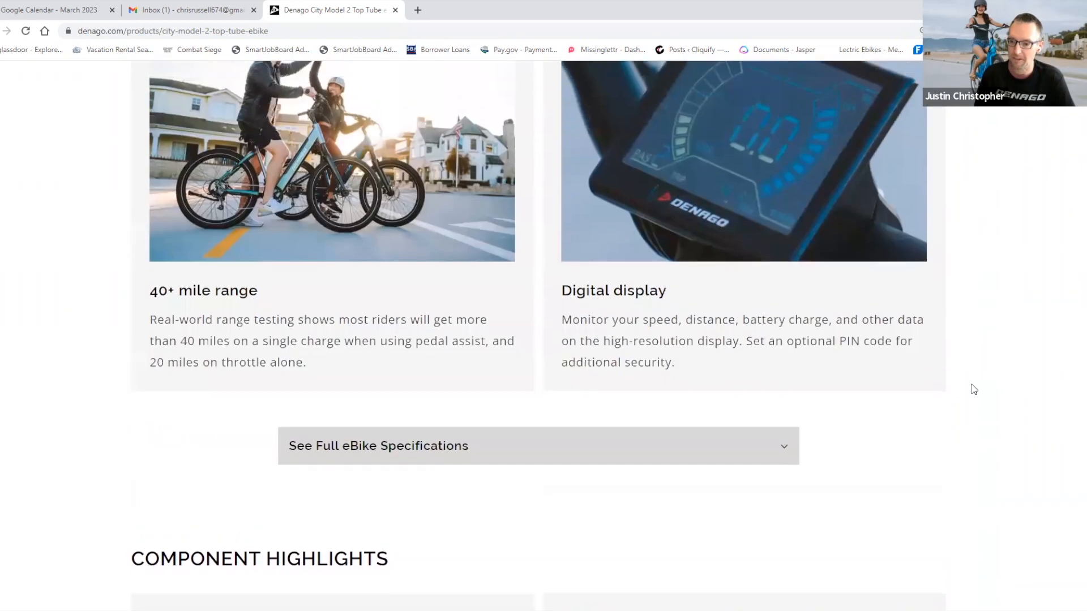
pyautogui.scroll(3, 974, 389)
pyautogui.scroll(3, 974, 390)
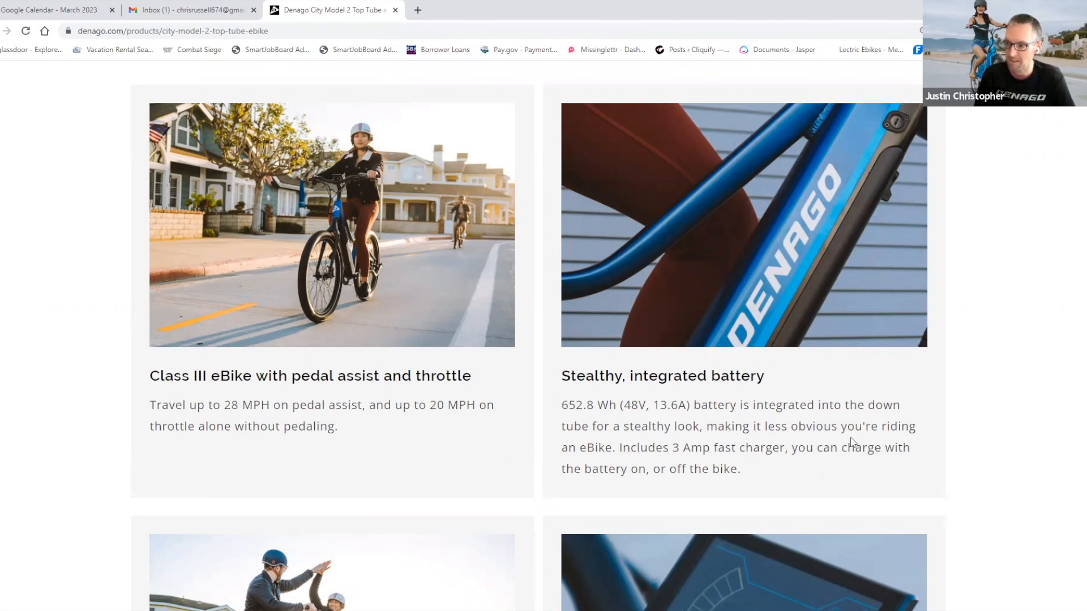
pyautogui.scroll(-3, 852, 441)
pyautogui.scroll(-3, 849, 435)
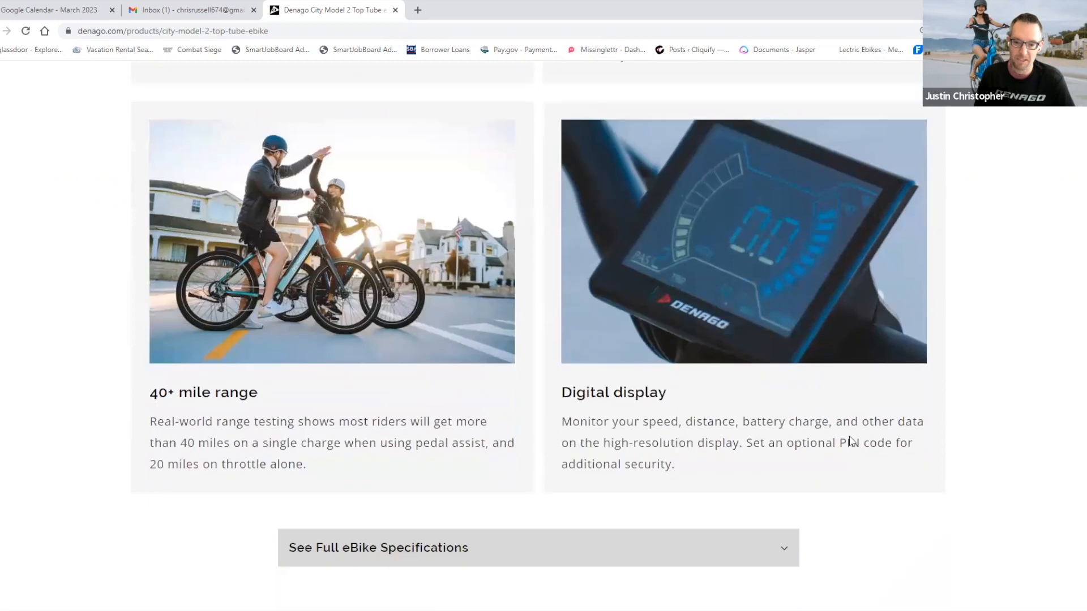
pyautogui.scroll(-3, 877, 467)
pyautogui.scroll(-2, 877, 467)
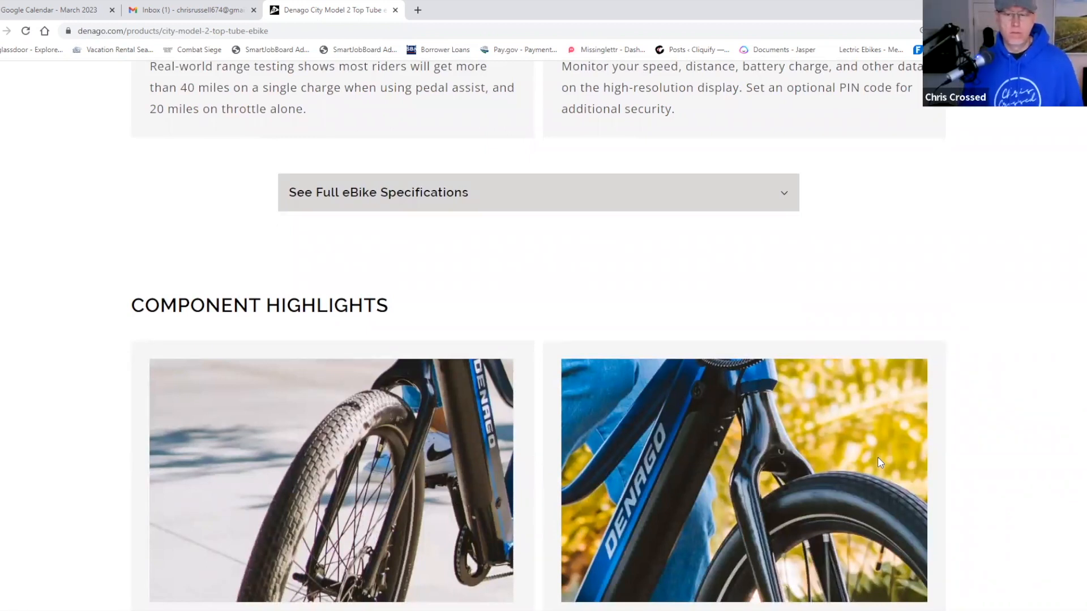
pyautogui.scroll(-1, 877, 456)
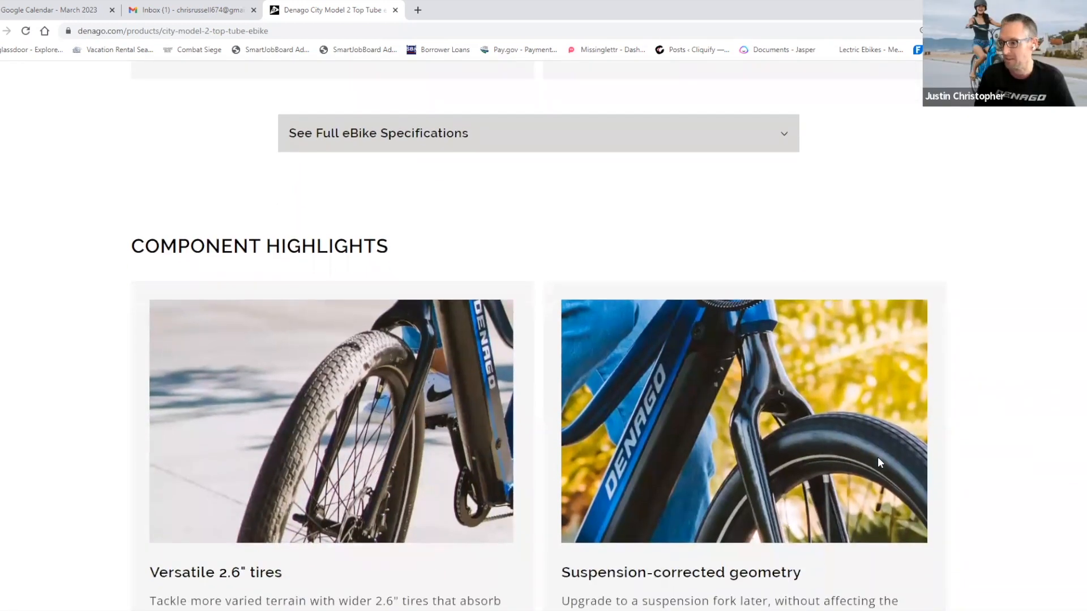
pyautogui.scroll(-1, 878, 457)
pyautogui.scroll(-1, 877, 457)
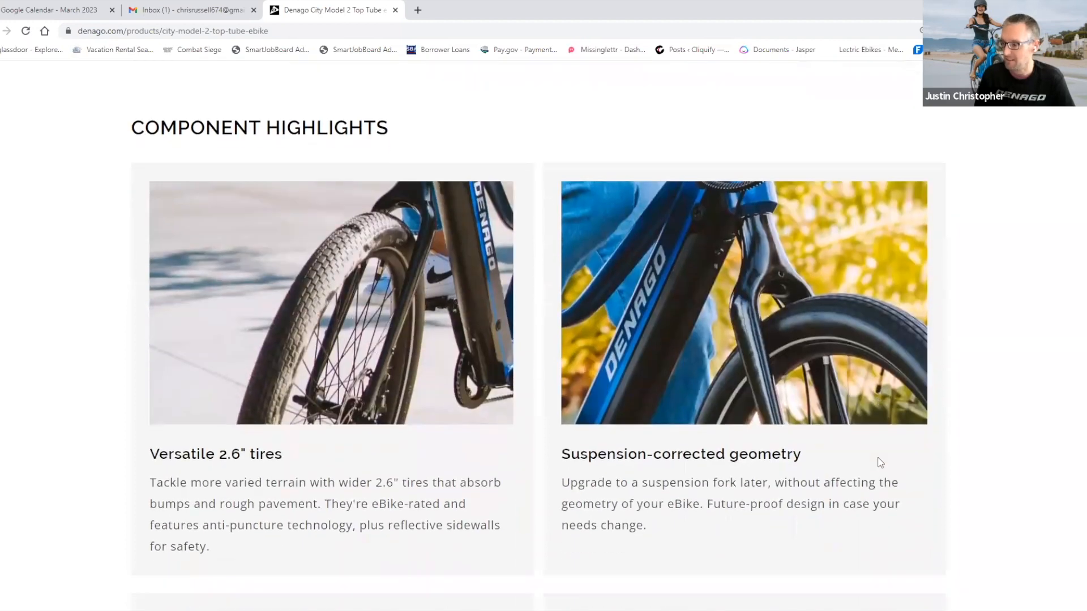
pyautogui.scroll(-1, 880, 462)
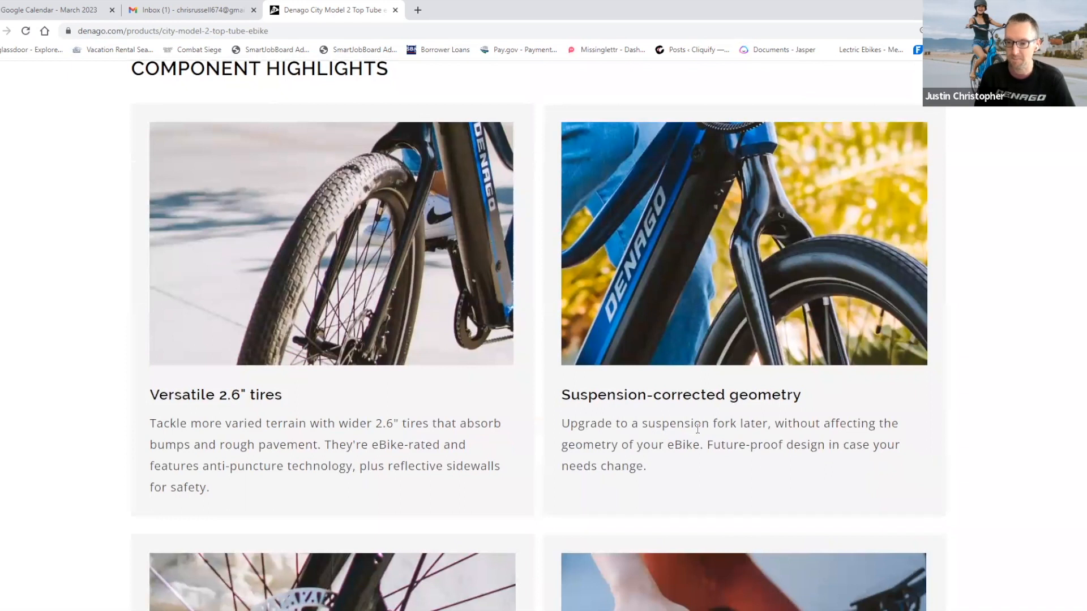
# Step: Select the suspension-corrected geometry description, then clear the selection
pyautogui.moveTo(666, 469); pyautogui.dragTo(559, 422)
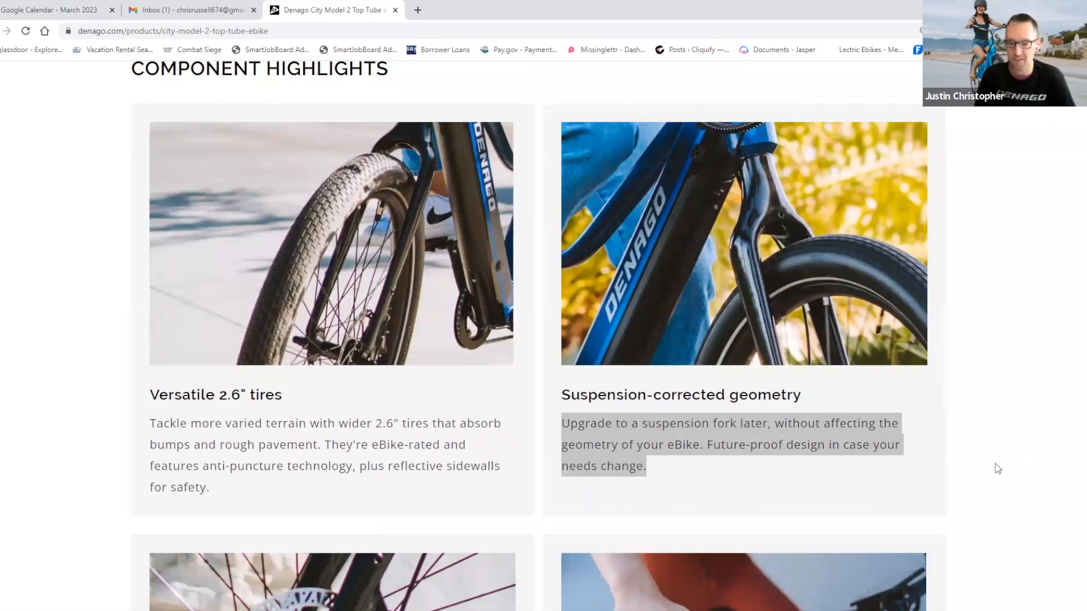
pyautogui.click(937, 461)
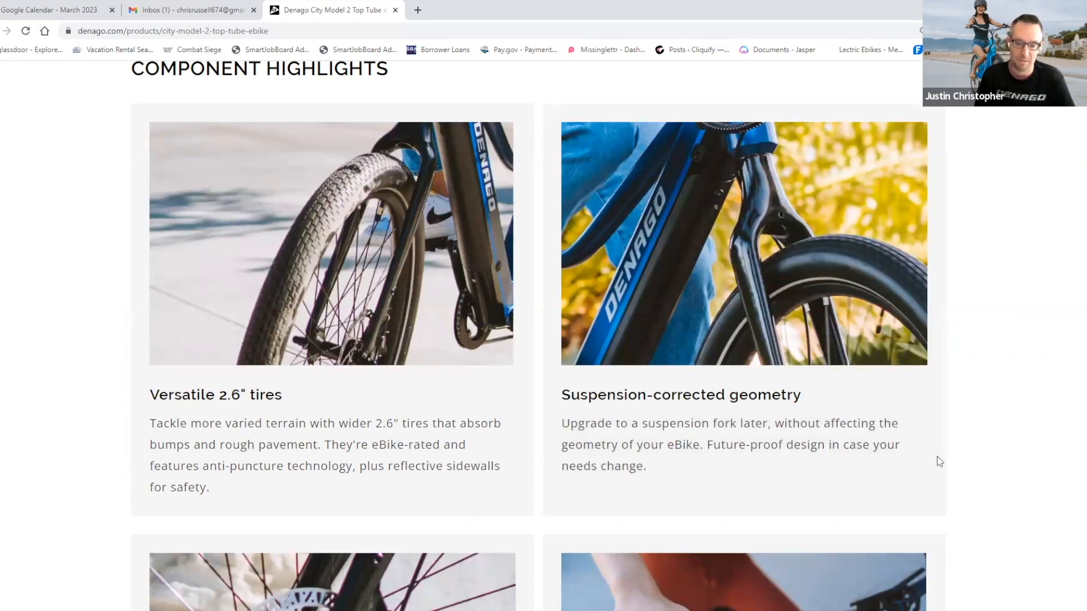
pyautogui.scroll(-2, 936, 456)
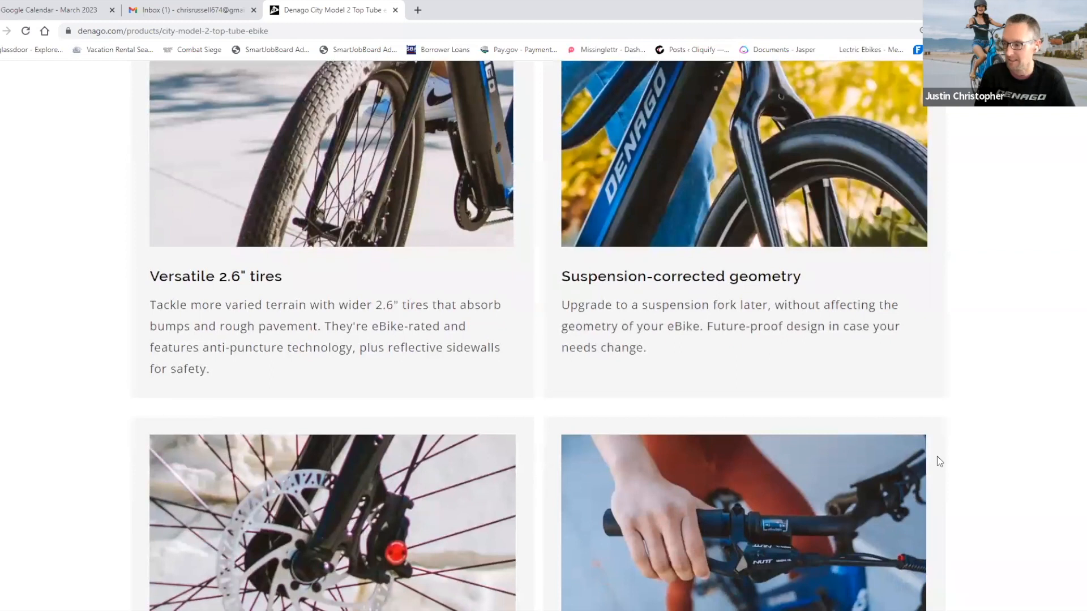
pyautogui.scroll(-2, 937, 455)
pyautogui.scroll(-2, 936, 456)
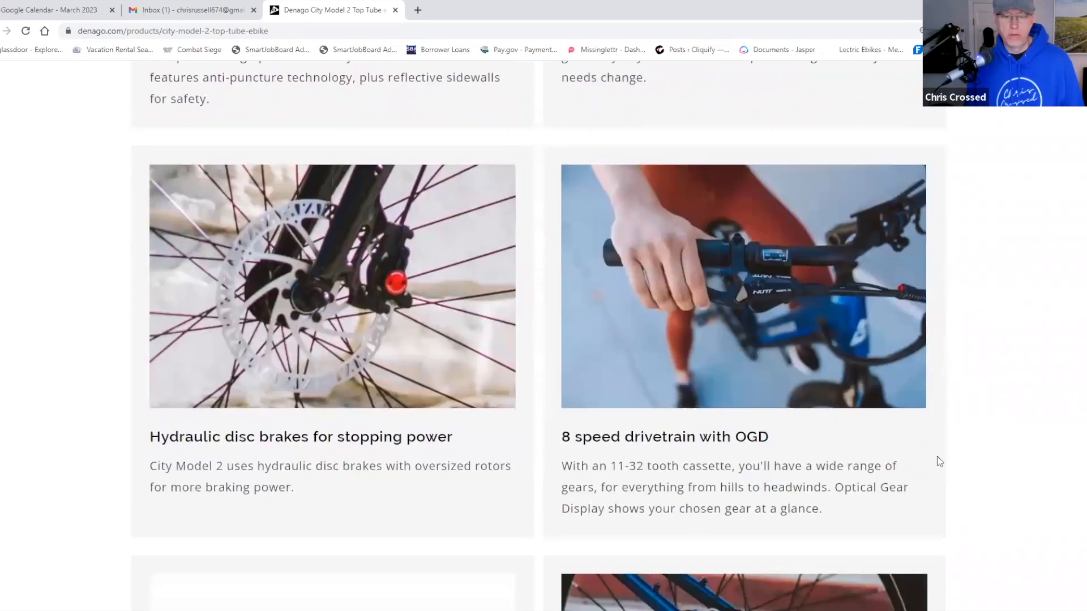
pyautogui.scroll(-2, 936, 456)
pyautogui.scroll(-1, 937, 456)
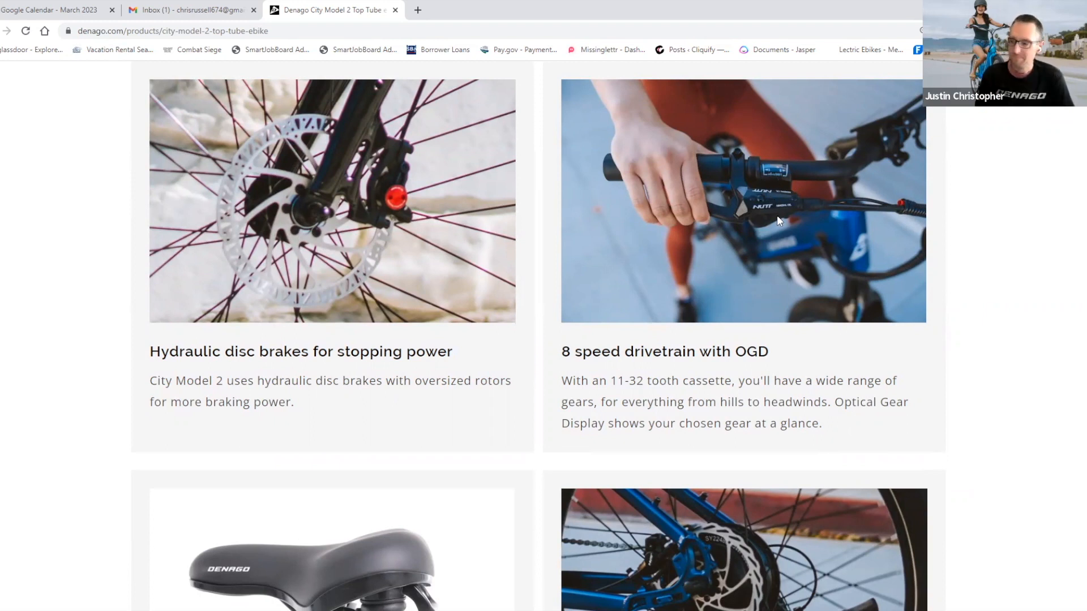
pyautogui.scroll(-3, 777, 215)
pyautogui.scroll(-3, 777, 215)
pyautogui.scroll(5, 777, 215)
pyautogui.scroll(5, 776, 215)
pyautogui.scroll(5, 777, 215)
pyautogui.scroll(5, 781, 221)
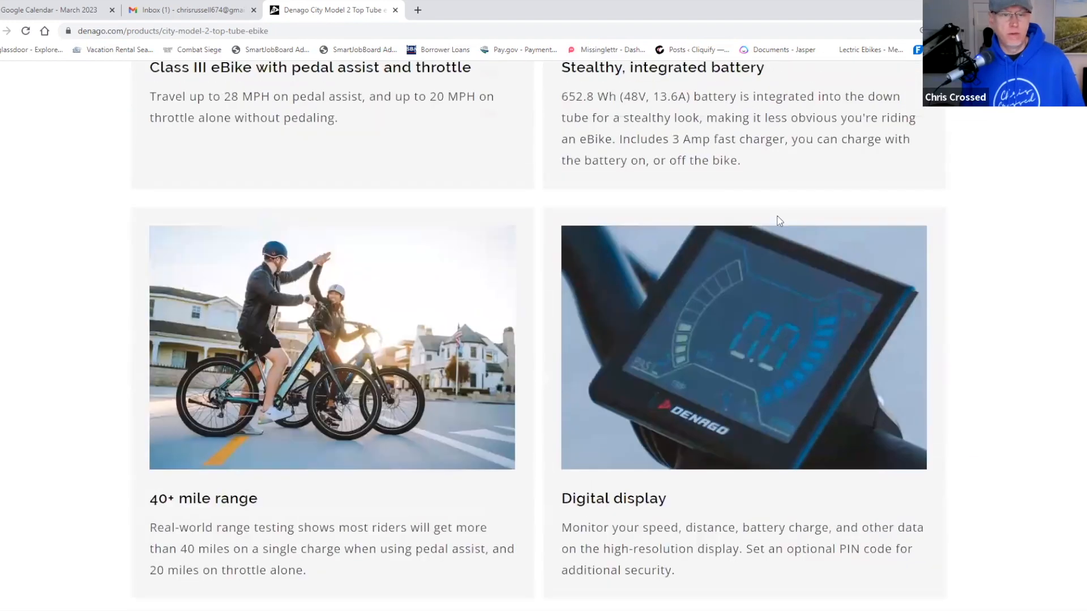
pyautogui.scroll(5, 781, 220)
pyautogui.scroll(5, 781, 220)
pyautogui.scroll(2, 781, 220)
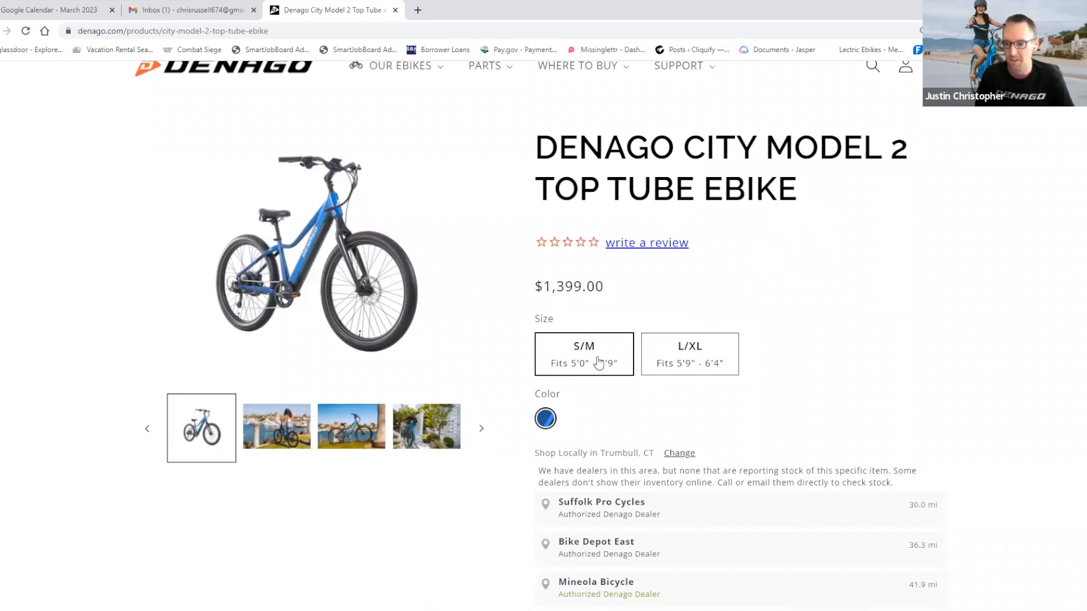
# Step: Check the L/XL size shows as sold out, then return to the S/M size
pyautogui.click(680, 363)
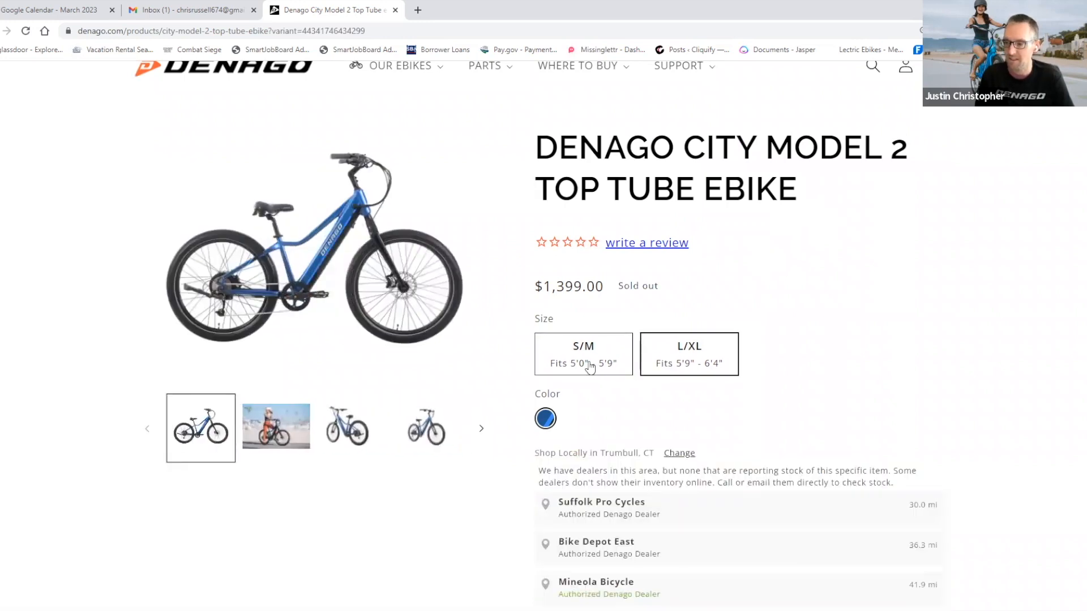
pyautogui.click(588, 367)
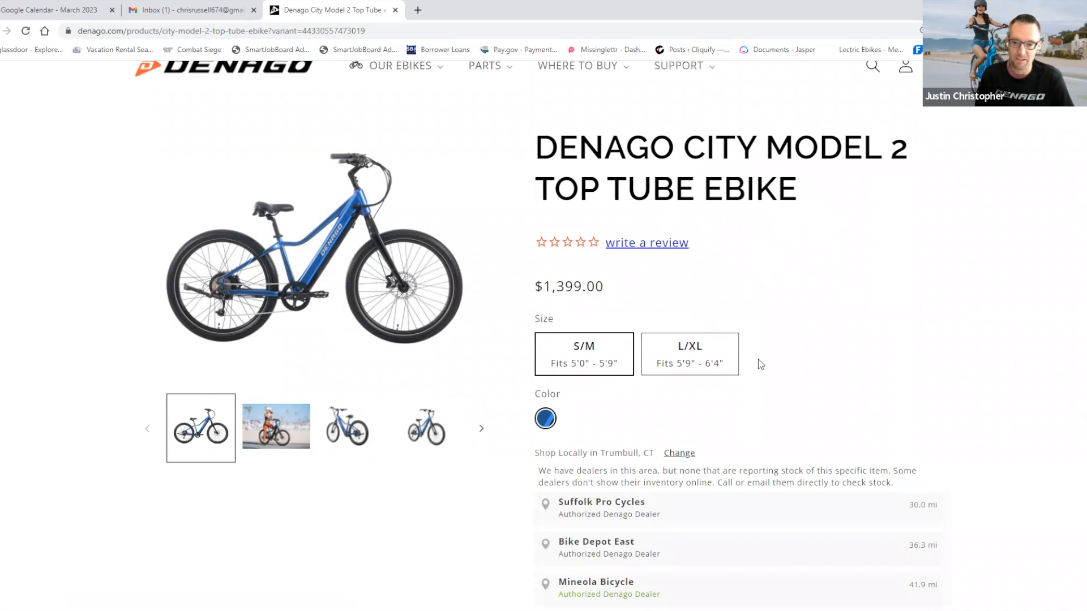
pyautogui.scroll(-2, 781, 349)
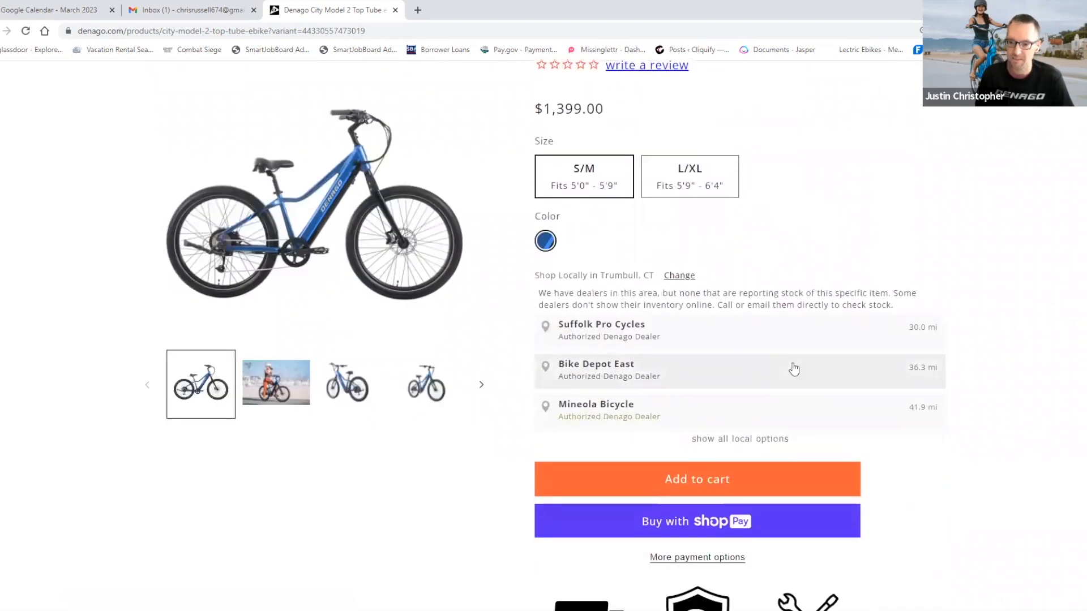
pyautogui.scroll(3, 795, 369)
pyautogui.scroll(1, 794, 368)
pyautogui.scroll(-1, 794, 368)
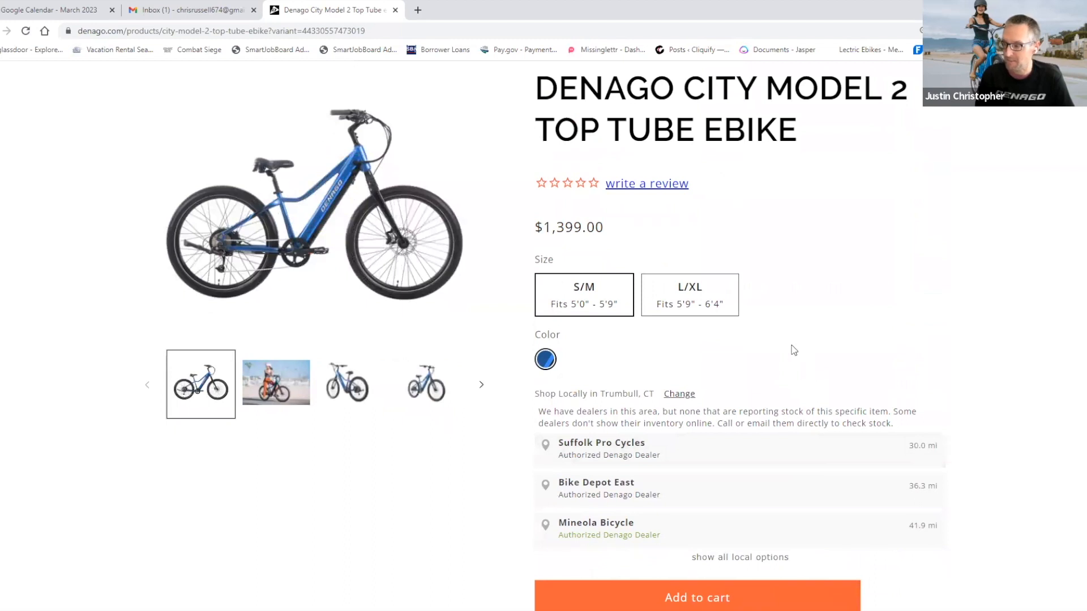
pyautogui.scroll(2, 793, 349)
pyautogui.scroll(1, 793, 349)
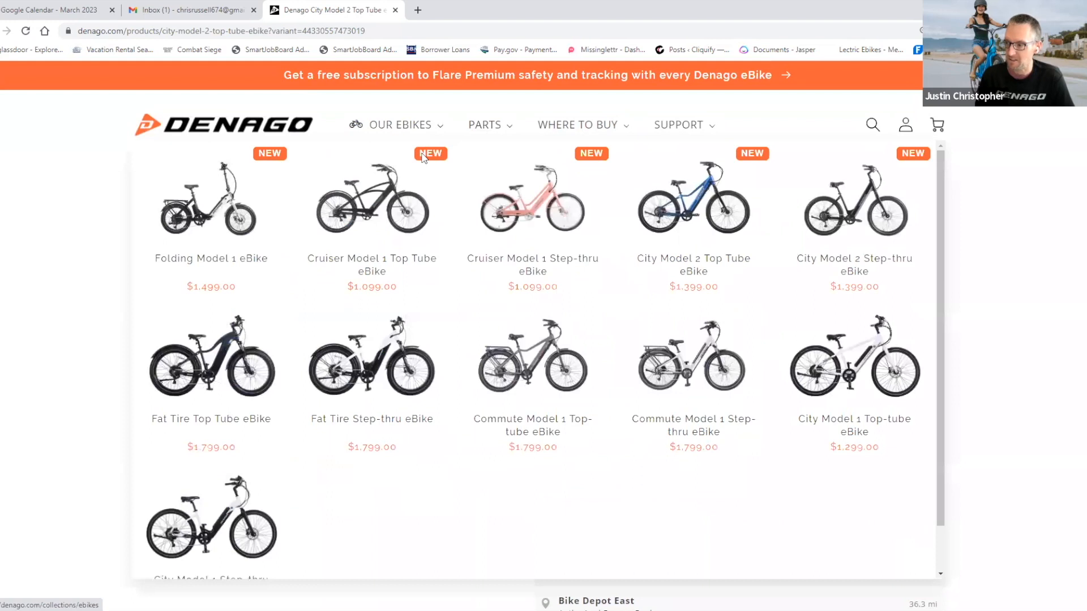
pyautogui.moveTo(393, 125)
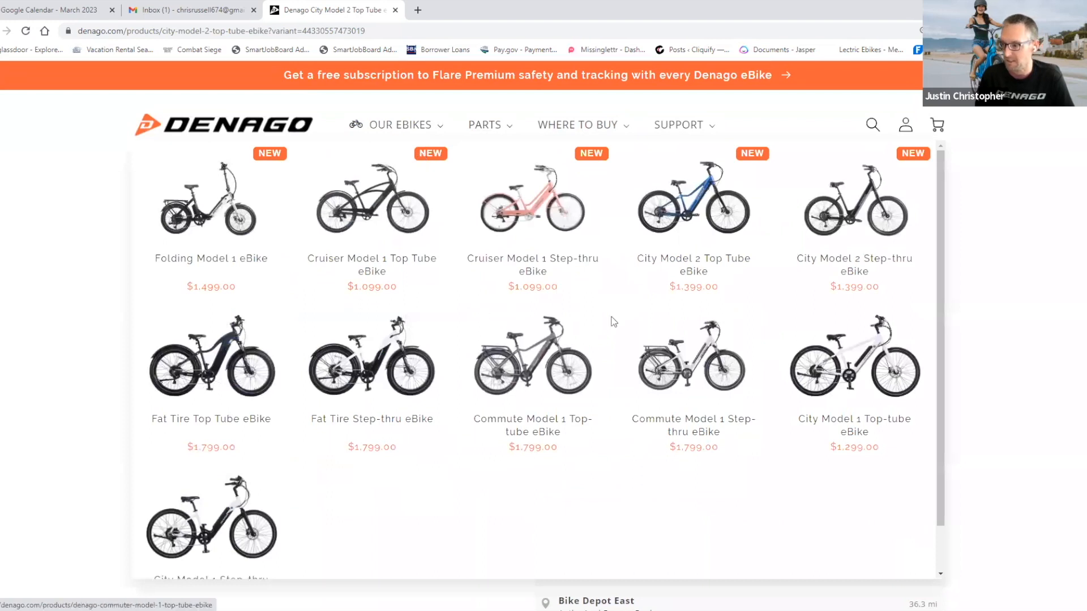
# Step: Go to the City Model 2 Step-thru eBike page and choose the grey colour
pyautogui.click(853, 212)
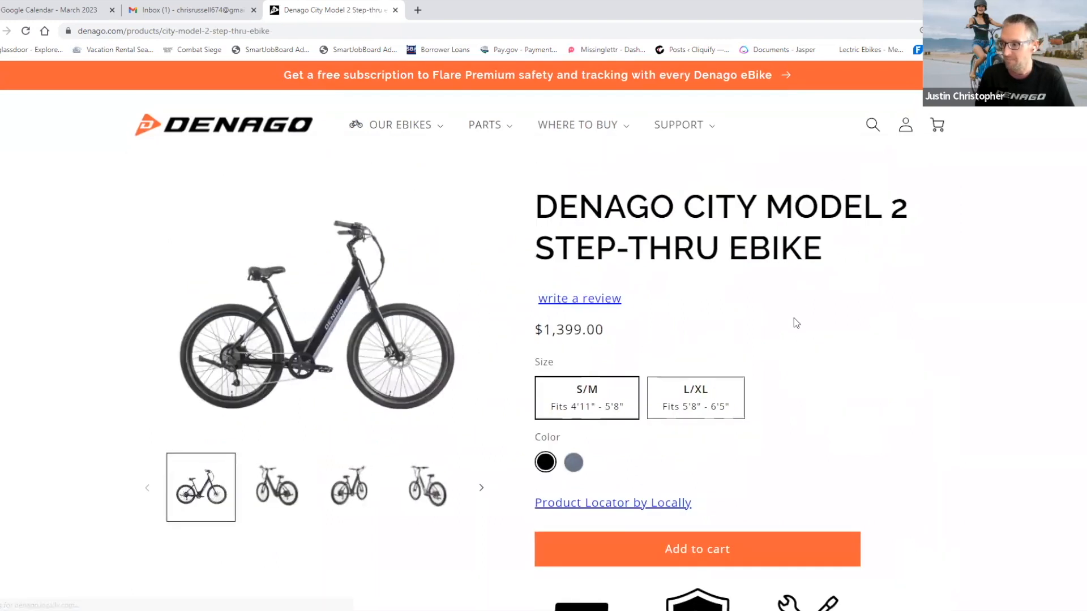
pyautogui.click(573, 478)
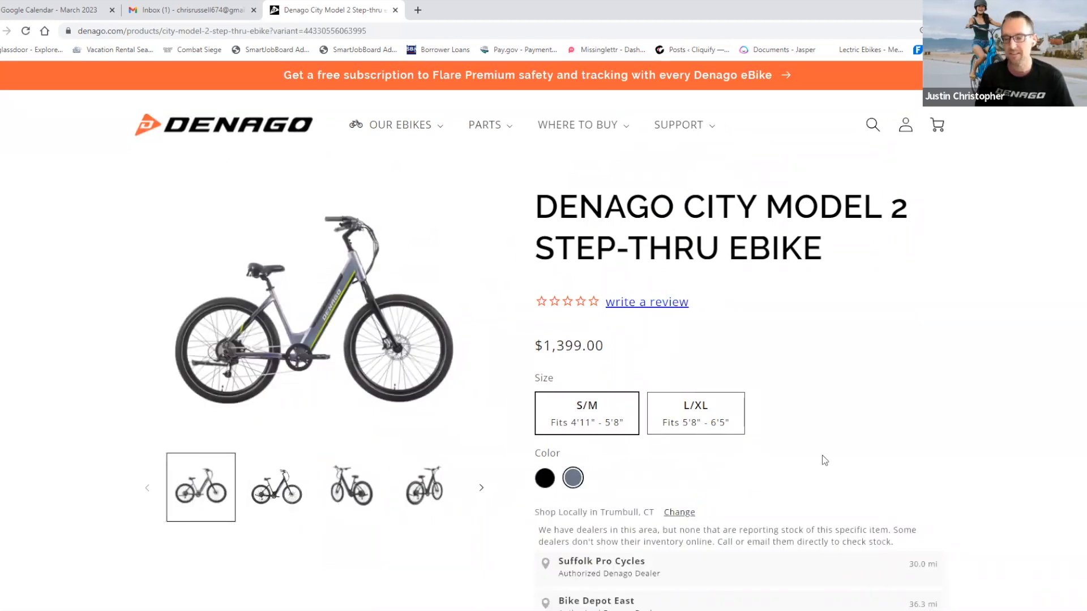
pyautogui.scroll(-1, 821, 460)
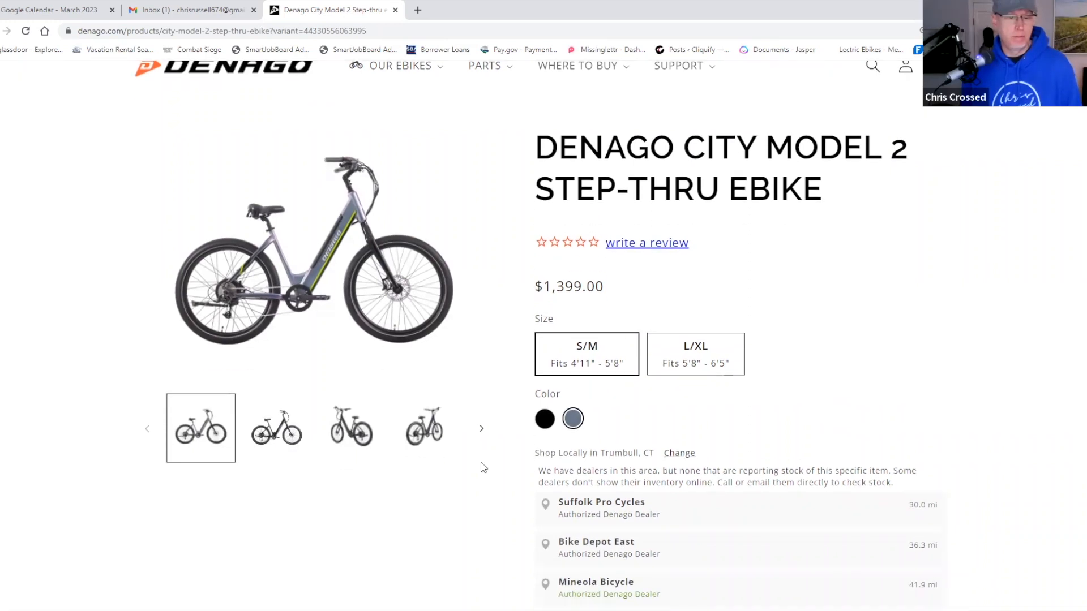
# Step: Browse the product photos through to the rear view of the bike
pyautogui.click(276, 429)
pyautogui.click(361, 435)
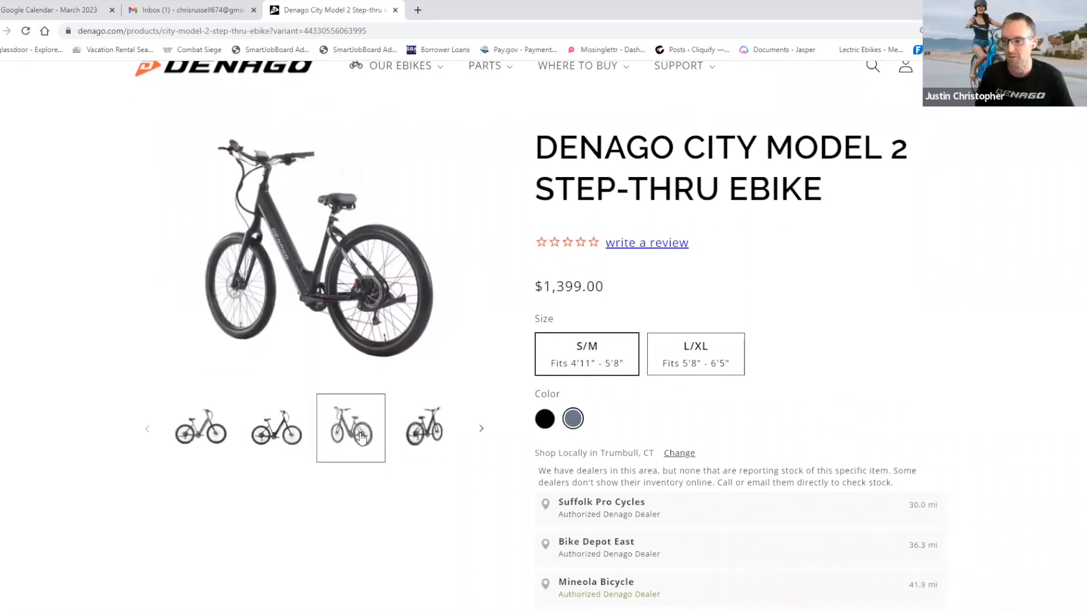
pyautogui.click(431, 430)
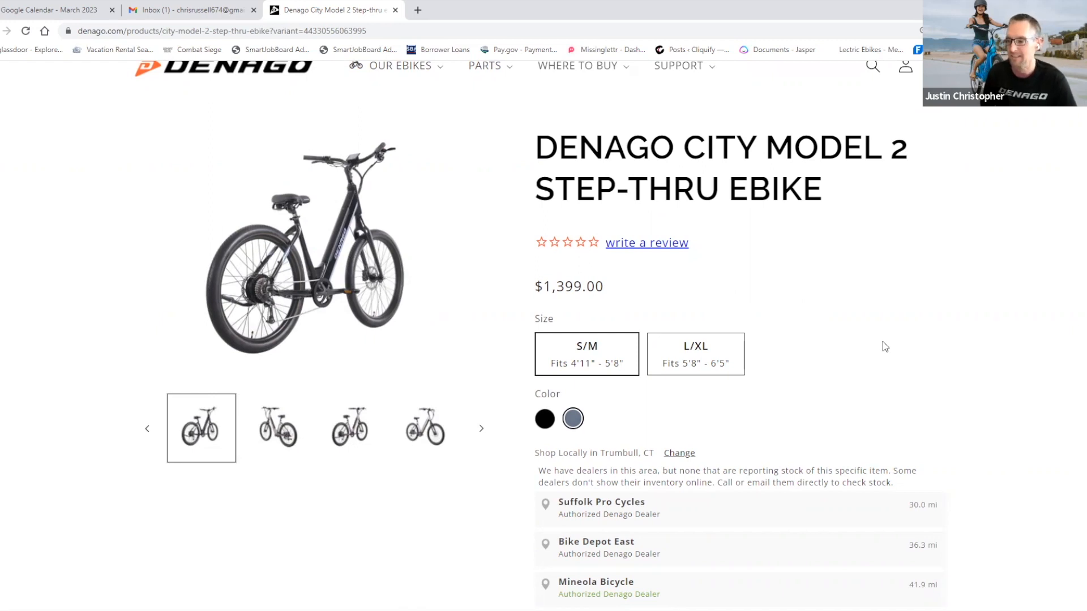
pyautogui.scroll(-3, 882, 341)
pyautogui.scroll(-2, 882, 341)
pyautogui.scroll(-2, 883, 341)
pyautogui.scroll(-3, 882, 341)
pyautogui.scroll(-3, 882, 341)
pyautogui.scroll(-3, 882, 341)
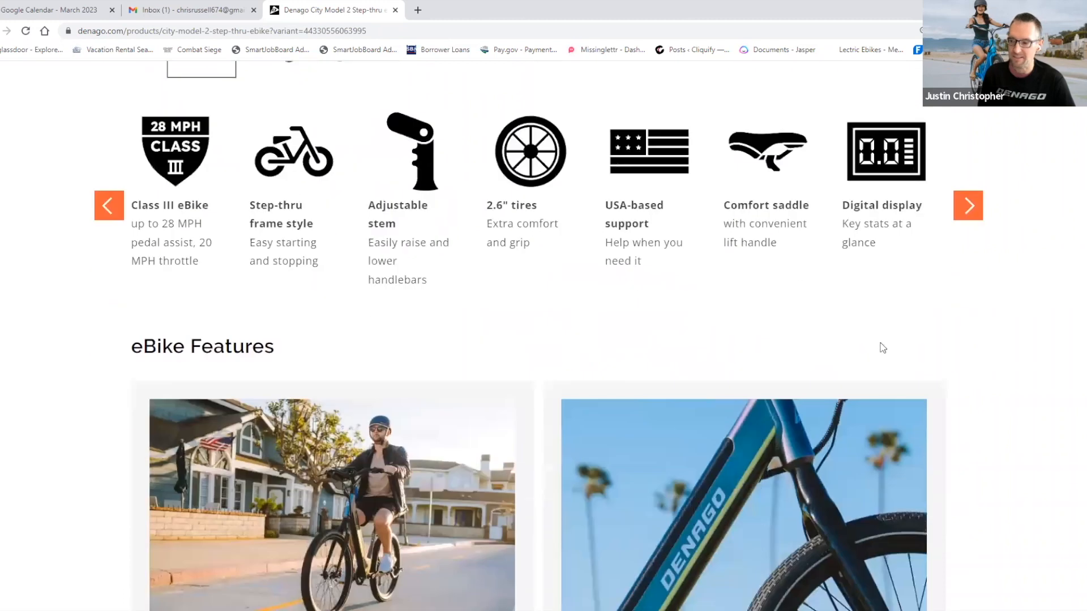
pyautogui.scroll(-3, 883, 348)
pyautogui.scroll(-1, 876, 372)
pyautogui.scroll(-3, 876, 370)
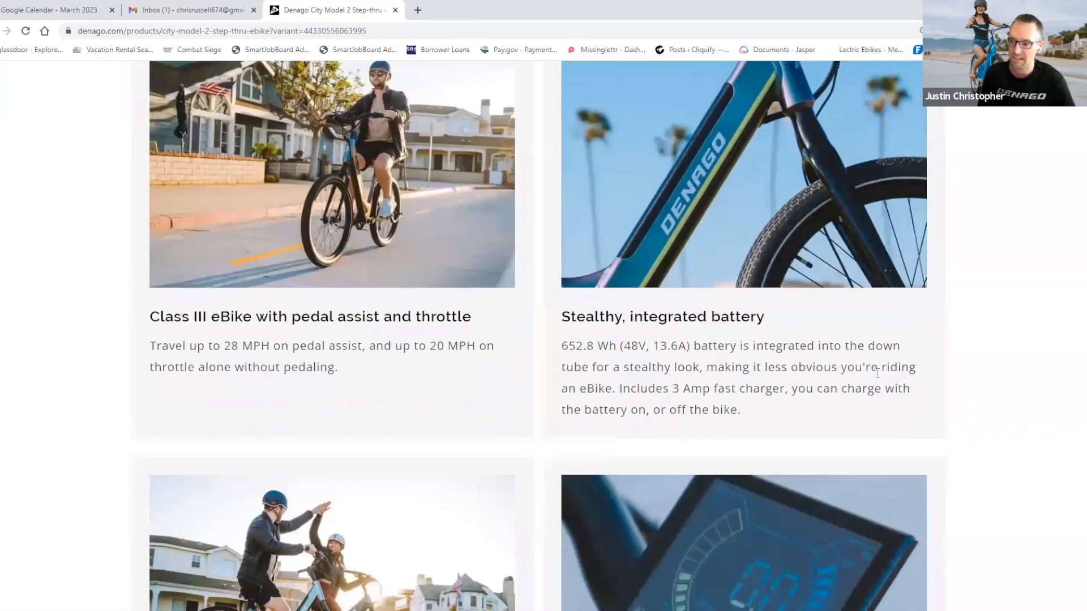
pyautogui.scroll(-2, 876, 371)
pyautogui.scroll(-1, 876, 372)
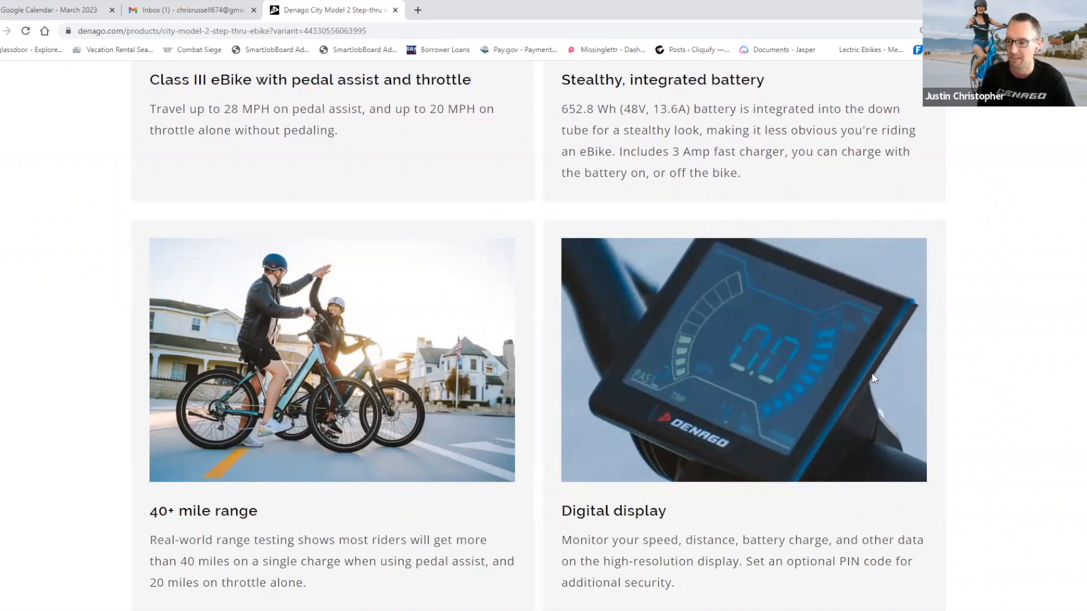
pyautogui.scroll(-2, 874, 379)
pyautogui.scroll(-1, 873, 379)
pyautogui.scroll(-1, 873, 379)
pyautogui.scroll(-1, 873, 380)
pyautogui.scroll(-1, 873, 378)
# Step: Expand 'See Full eBike Specifications' to reveal motor, battery, charger and SDS details
pyautogui.click(747, 314)
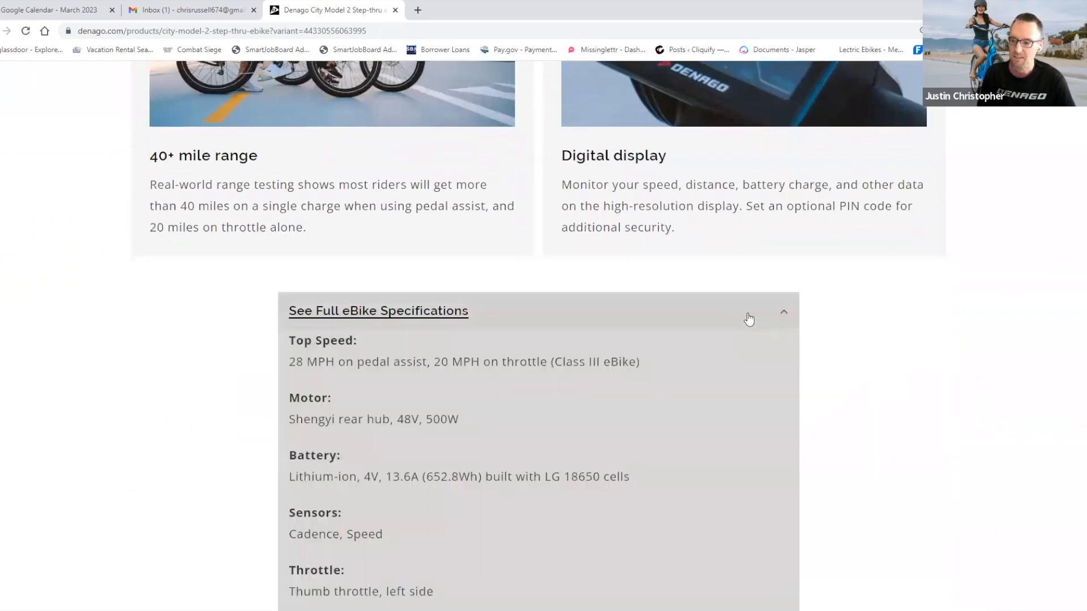
pyautogui.scroll(-1, 747, 320)
pyautogui.scroll(-1, 747, 321)
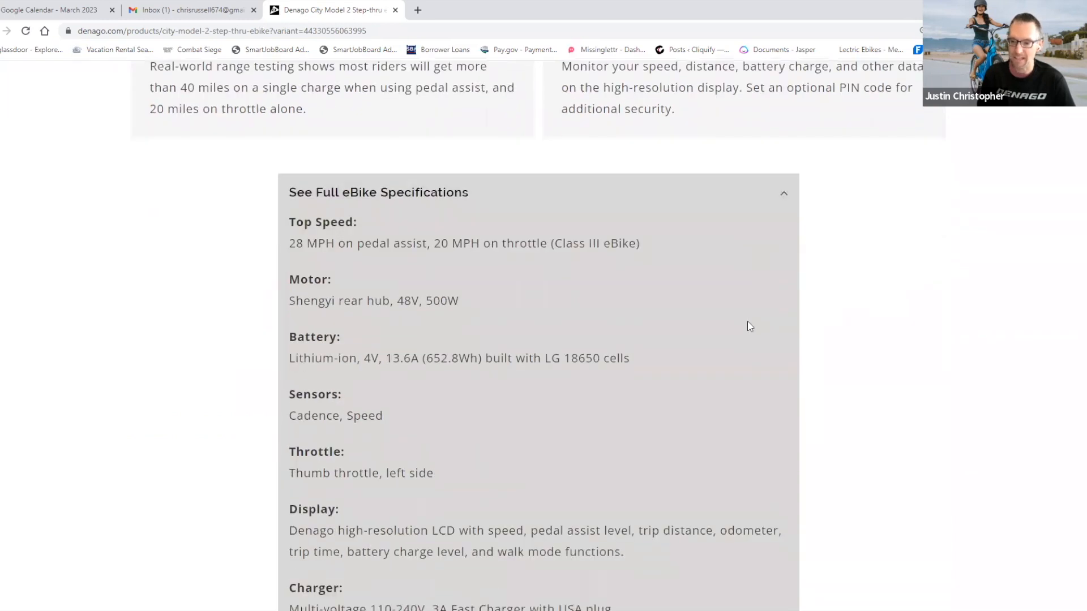
pyautogui.scroll(-1, 747, 326)
pyautogui.scroll(-1, 748, 326)
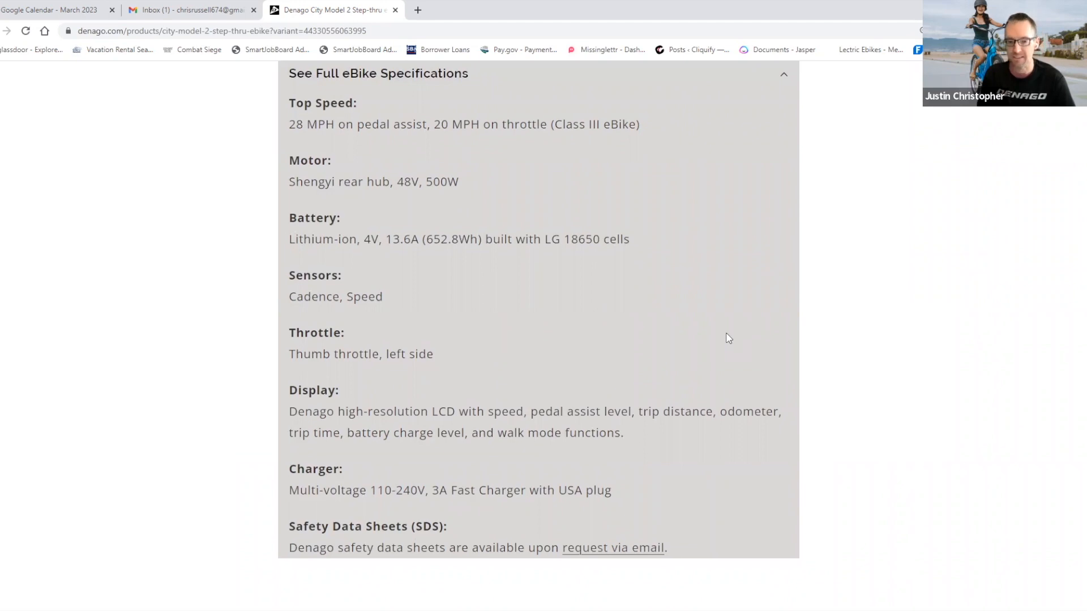
pyautogui.scroll(-1, 727, 339)
pyautogui.scroll(-1, 727, 338)
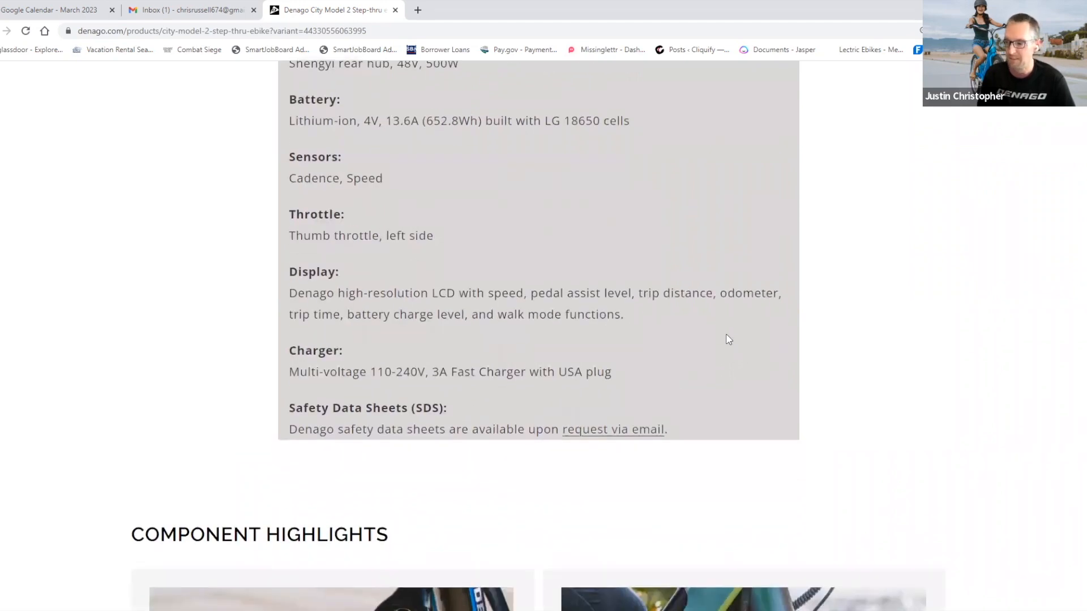
pyautogui.scroll(-1, 727, 340)
pyautogui.scroll(-2, 728, 340)
pyautogui.scroll(-1, 727, 340)
pyautogui.scroll(-1, 728, 340)
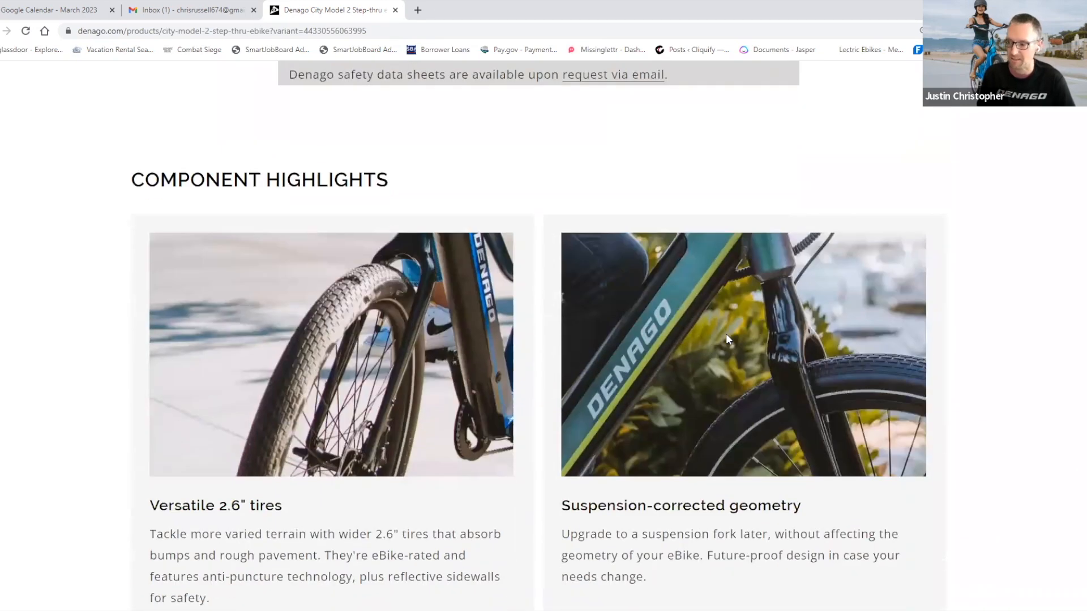
pyautogui.scroll(-1, 799, 366)
pyautogui.scroll(-2, 799, 365)
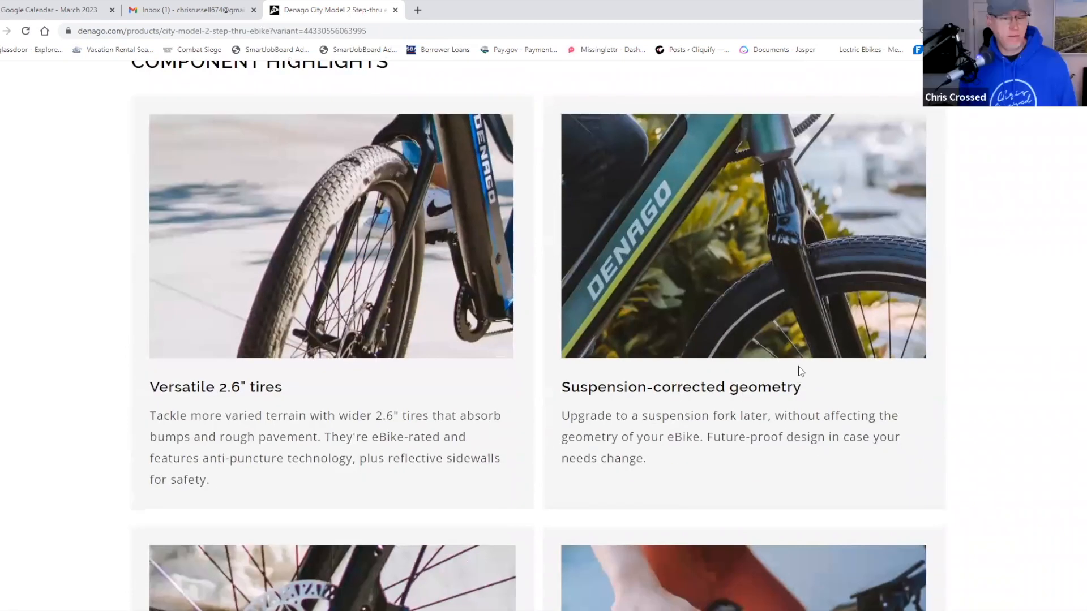
pyautogui.scroll(-2, 798, 366)
pyautogui.scroll(-1, 798, 366)
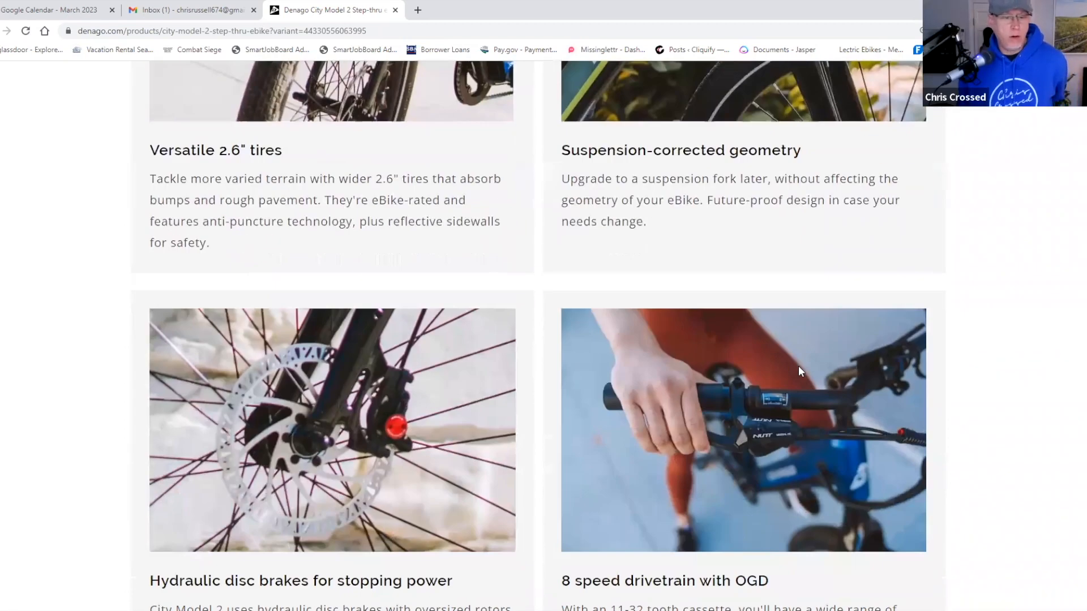
pyautogui.scroll(-2, 798, 366)
pyautogui.scroll(3, 799, 371)
pyautogui.scroll(2, 790, 368)
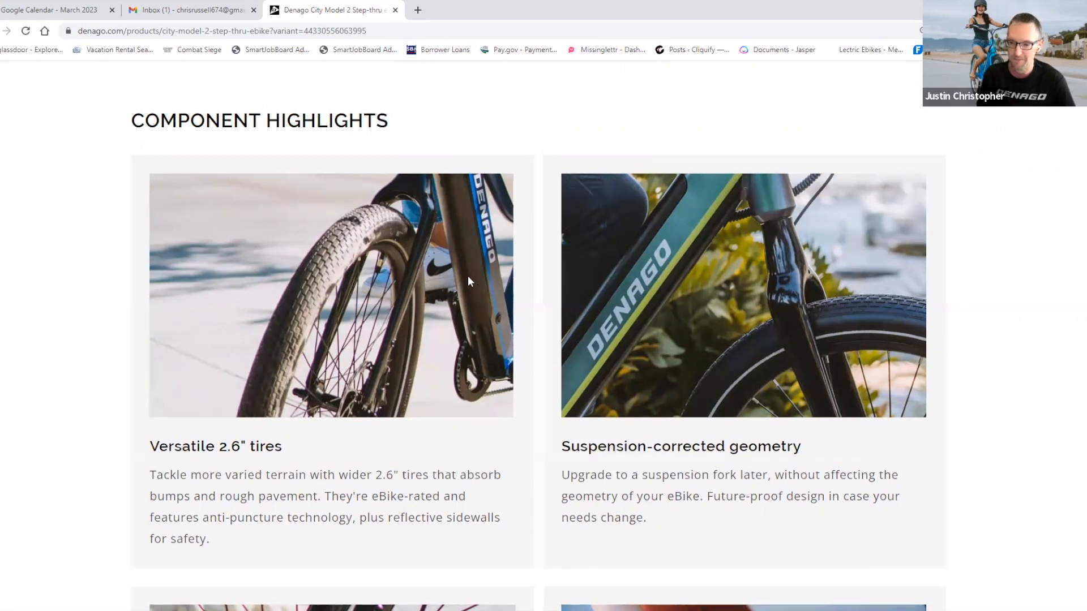
pyautogui.scroll(-2, 702, 297)
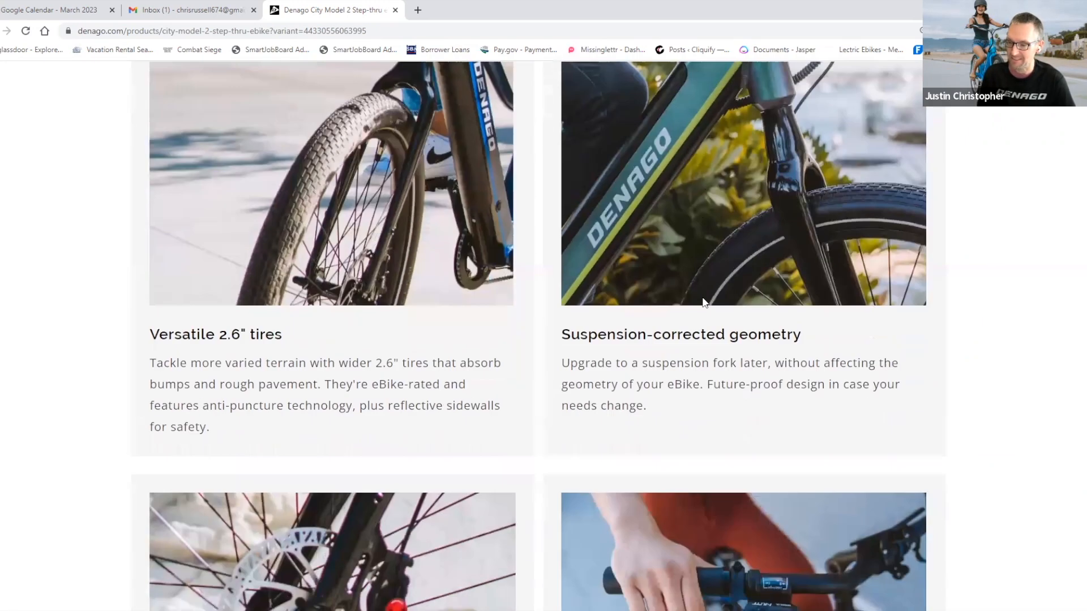
pyautogui.scroll(-1, 702, 296)
pyautogui.scroll(-2, 702, 297)
pyautogui.scroll(-3, 702, 296)
pyautogui.scroll(-1, 702, 297)
pyautogui.scroll(-3, 703, 297)
pyautogui.scroll(-1, 702, 297)
pyautogui.scroll(4, 703, 296)
pyautogui.scroll(2, 702, 297)
pyautogui.scroll(2, 703, 297)
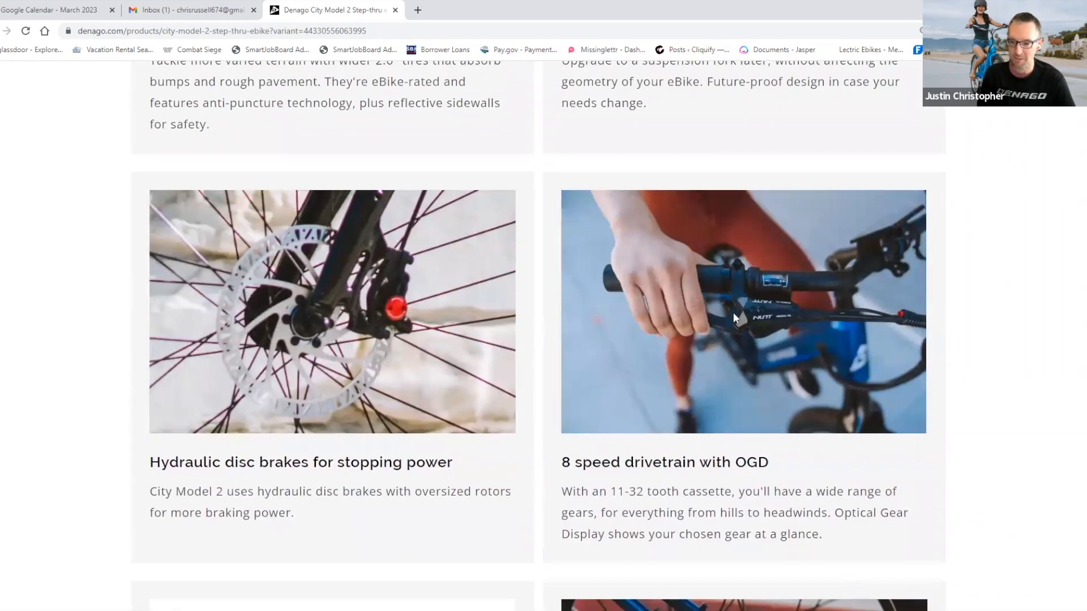
pyautogui.scroll(3, 733, 312)
pyautogui.scroll(3, 732, 313)
pyautogui.scroll(1, 733, 313)
pyautogui.scroll(-1, 739, 323)
pyautogui.scroll(2, 738, 323)
pyautogui.scroll(-3, 741, 326)
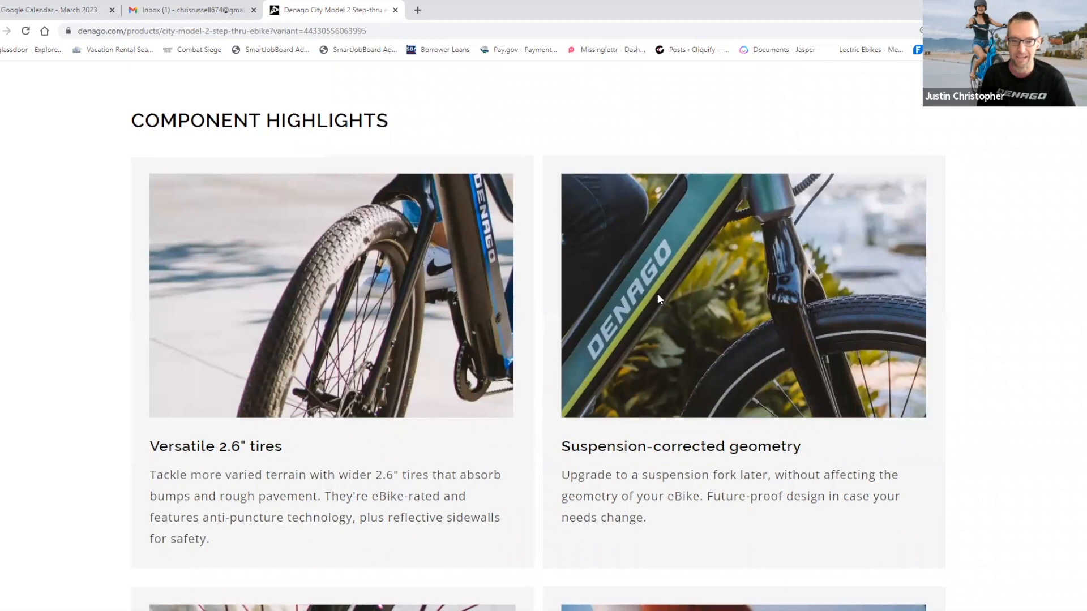
pyautogui.scroll(-2, 732, 305)
pyautogui.scroll(-3, 731, 304)
pyautogui.scroll(3, 732, 304)
pyautogui.scroll(6, 732, 304)
pyautogui.scroll(4, 774, 304)
pyautogui.scroll(3, 793, 292)
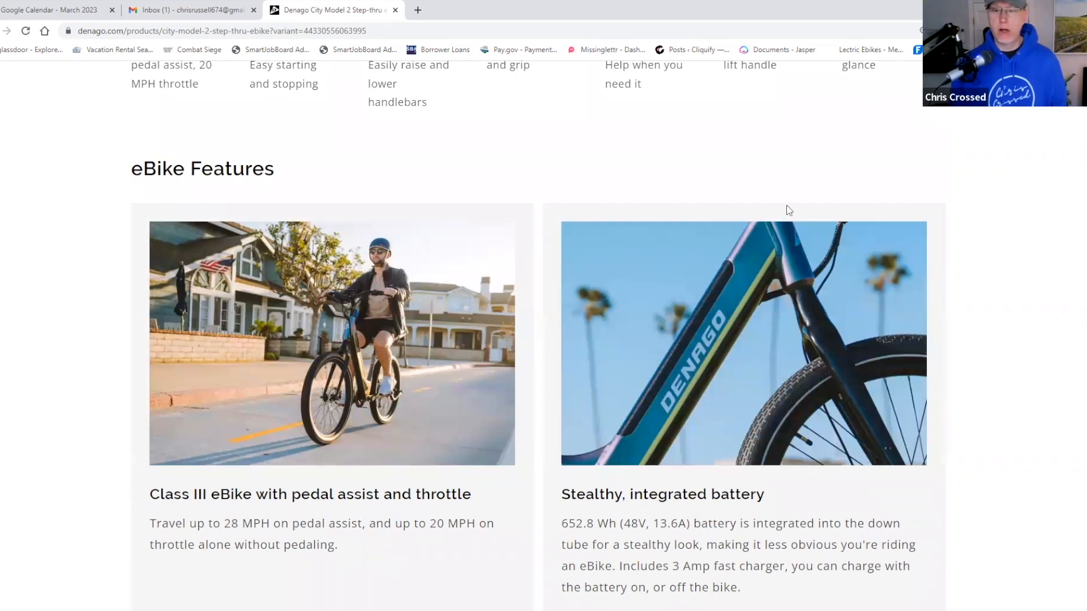
pyautogui.scroll(3, 817, 232)
pyautogui.scroll(4, 789, 206)
pyautogui.scroll(4, 772, 213)
pyautogui.scroll(4, 756, 214)
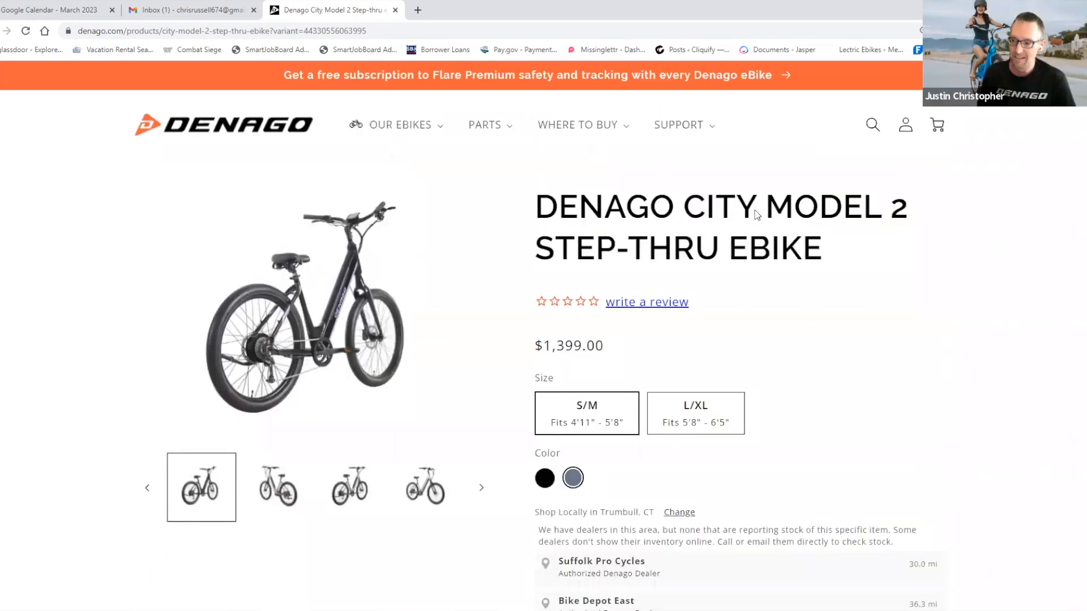
# Step: Bring up the Our Ebikes menu to reach the Find a Dealer locator
pyautogui.click(437, 128)
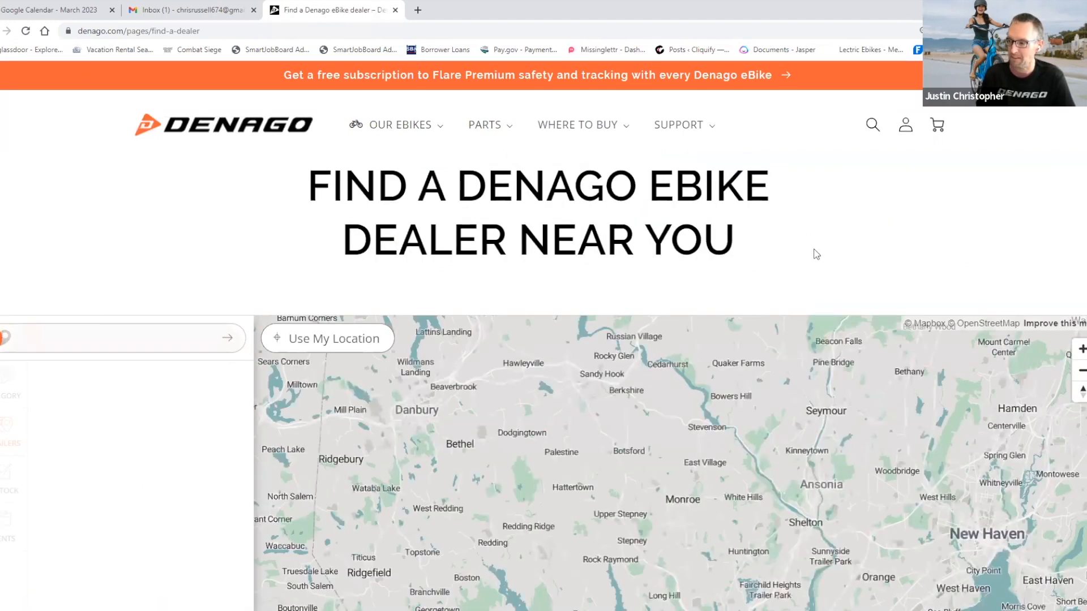
pyautogui.scroll(-3, 810, 264)
pyautogui.scroll(-3, 810, 264)
pyautogui.scroll(-1, 814, 304)
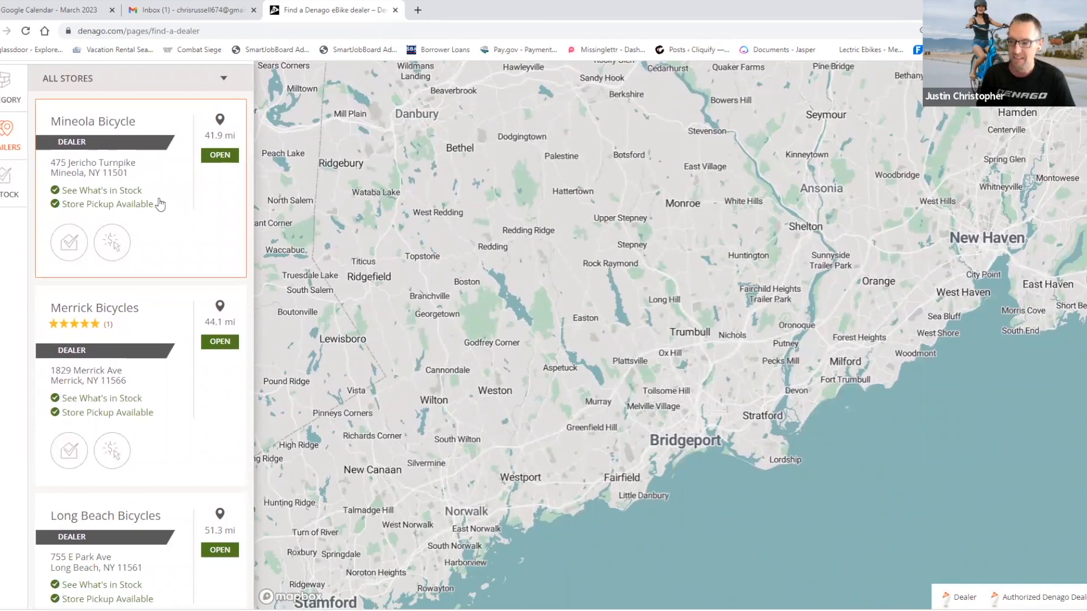
pyautogui.scroll(-3, 161, 204)
pyautogui.scroll(-3, 161, 212)
pyautogui.scroll(-2, 166, 229)
pyautogui.scroll(-2, 168, 245)
pyautogui.scroll(-1, 169, 245)
pyautogui.scroll(-4, 168, 246)
pyautogui.scroll(5, 172, 244)
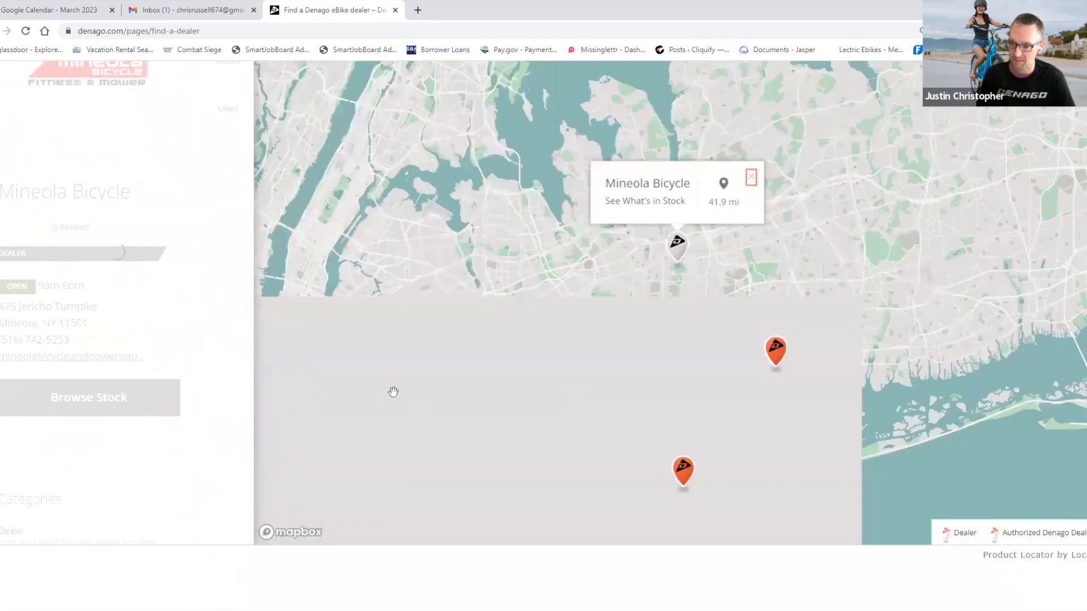
pyautogui.scroll(3, 544, 340)
pyautogui.scroll(-3, 544, 339)
pyautogui.scroll(-2, 594, 382)
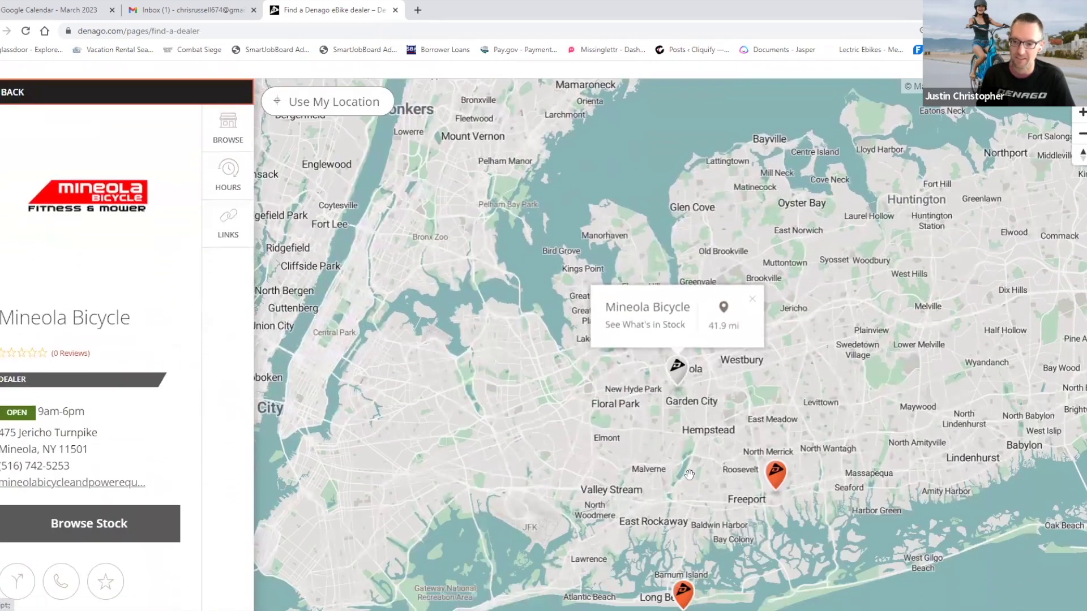
# Step: Select Merrick Bicycles on the map and view its in-stock Denago bikes
pyautogui.click(775, 472)
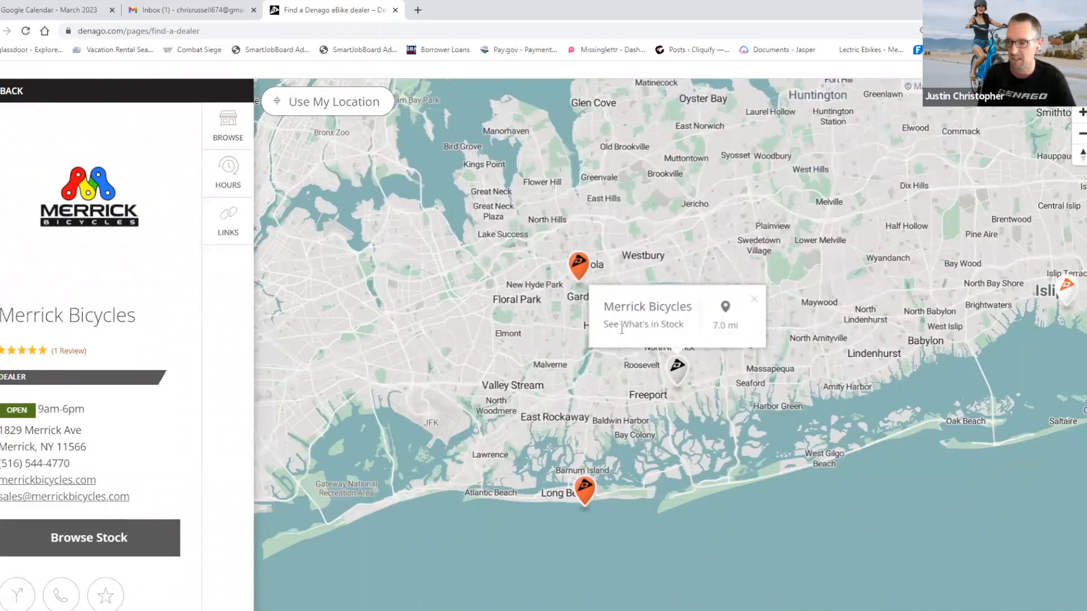
pyautogui.click(111, 537)
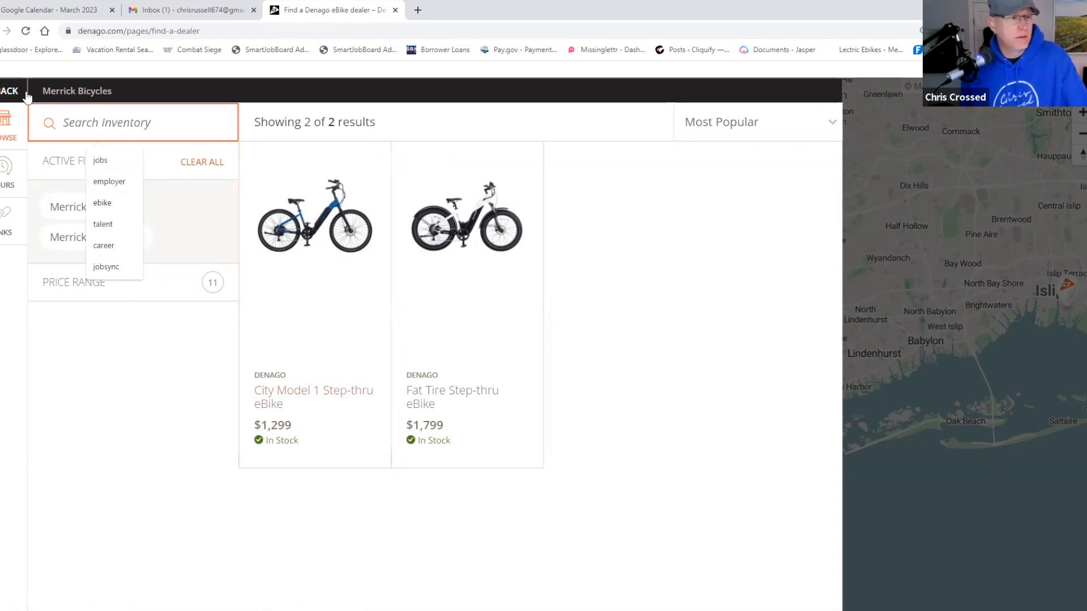
# Step: Return from the stock view to the full dealer list for Merrick, NY
pyautogui.click(4, 91)
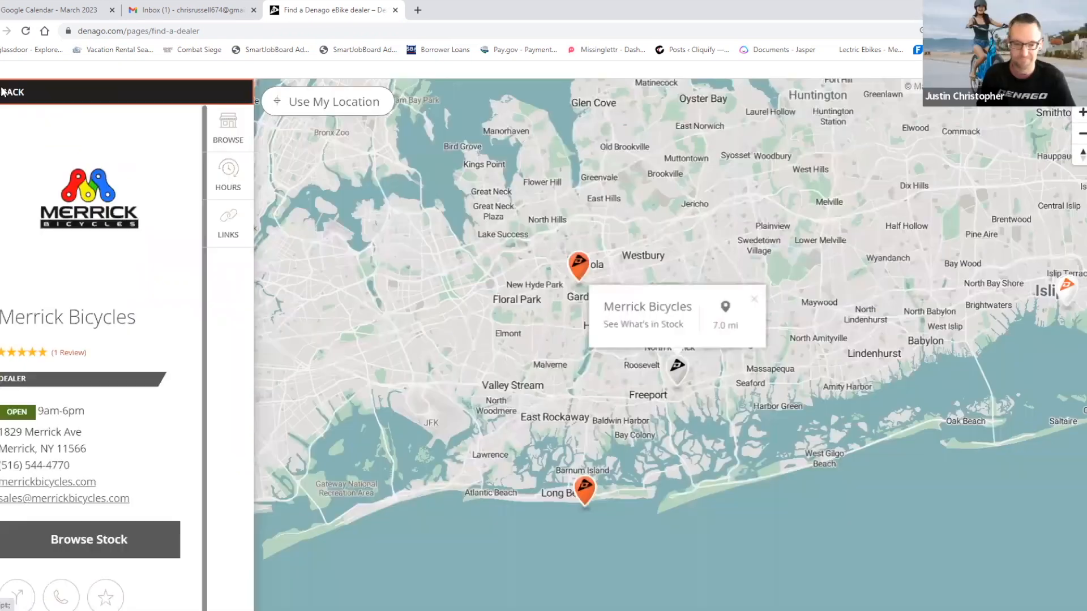
pyautogui.click(14, 96)
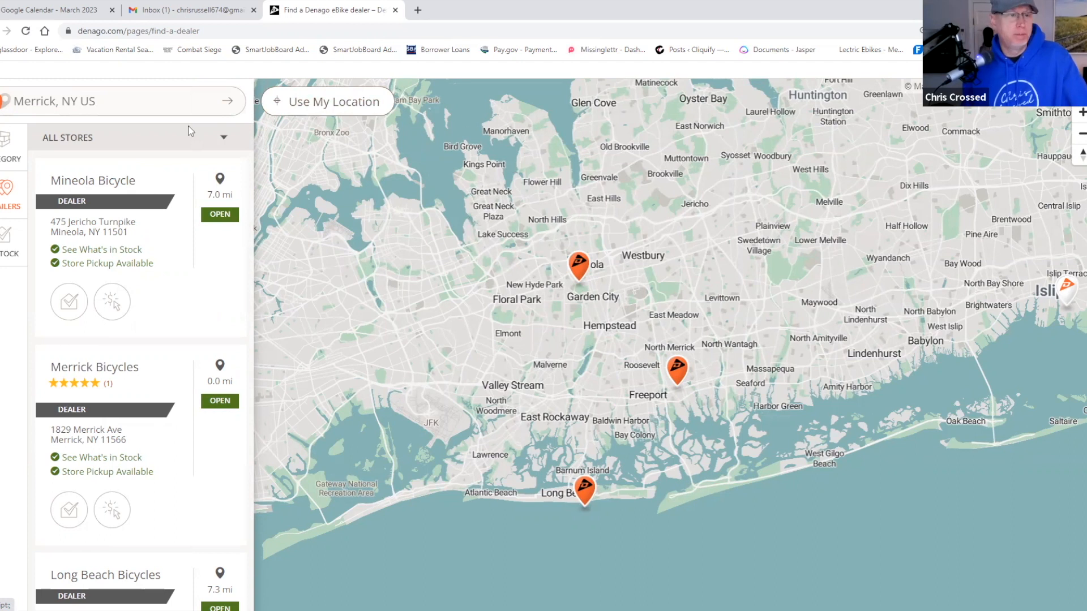
pyautogui.scroll(5, 183, 127)
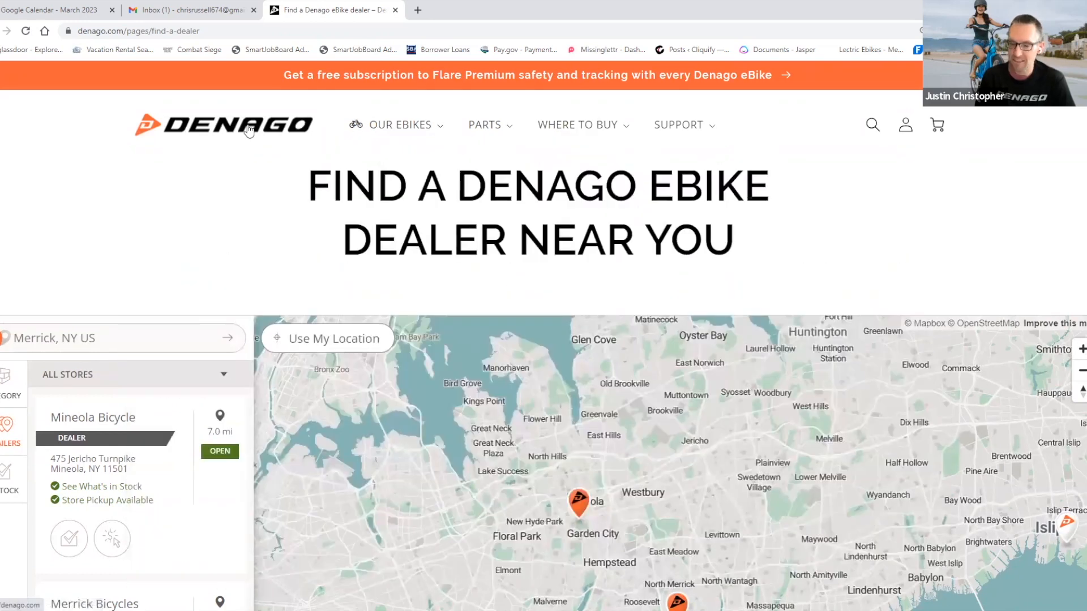
# Step: Go to the Denago homepage featuring the new Cruiser 1 at $1,099 via the header logo
pyautogui.click(249, 129)
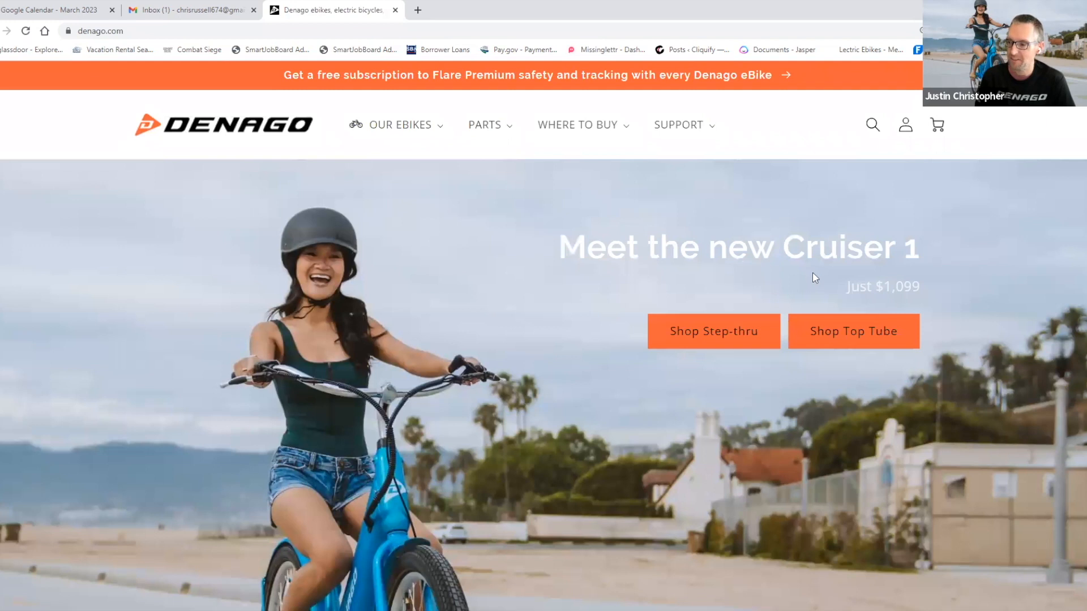
pyautogui.scroll(-5, 797, 284)
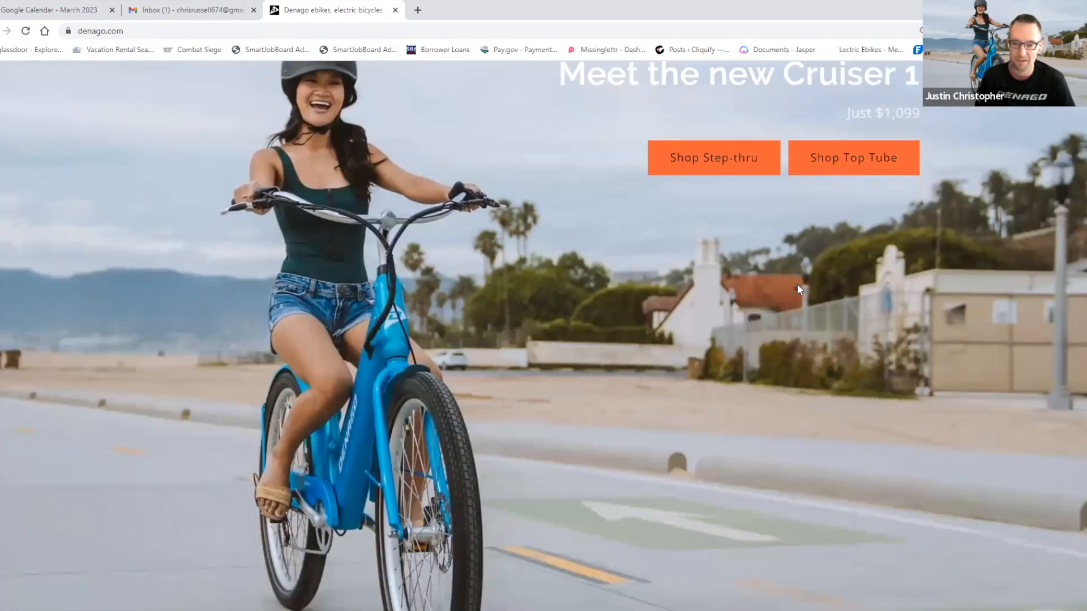
pyautogui.scroll(-4, 797, 284)
pyautogui.scroll(-4, 798, 284)
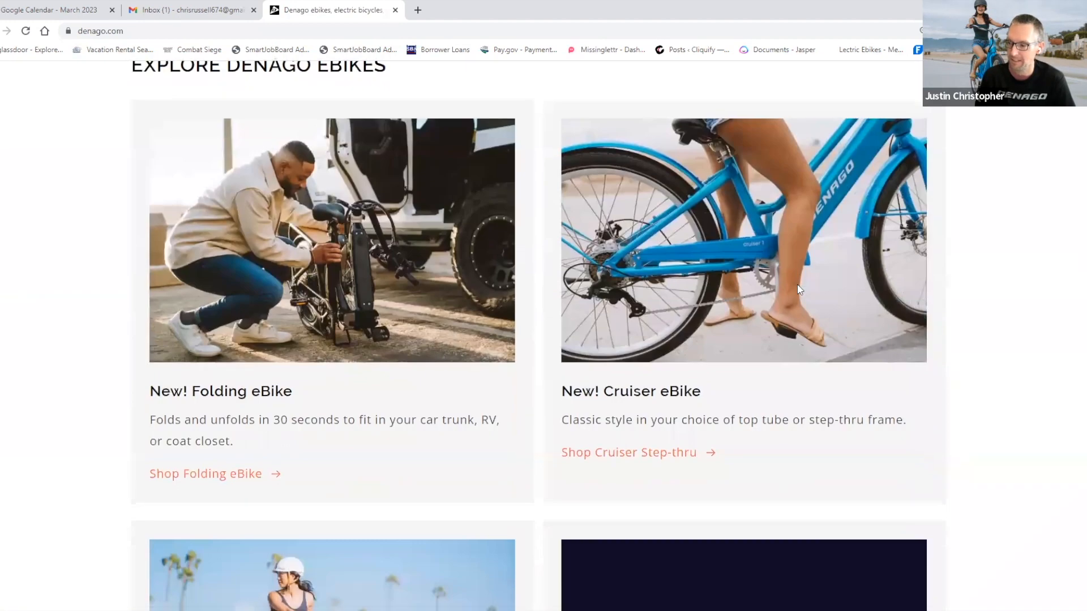
pyautogui.scroll(-3, 797, 285)
pyautogui.scroll(-4, 798, 289)
pyautogui.scroll(-3, 798, 290)
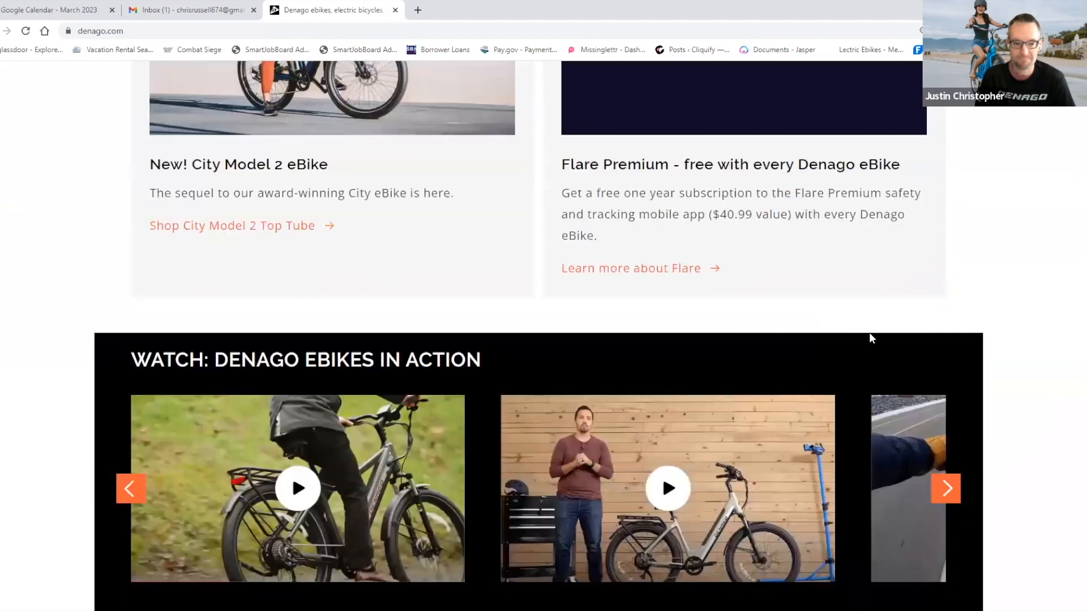